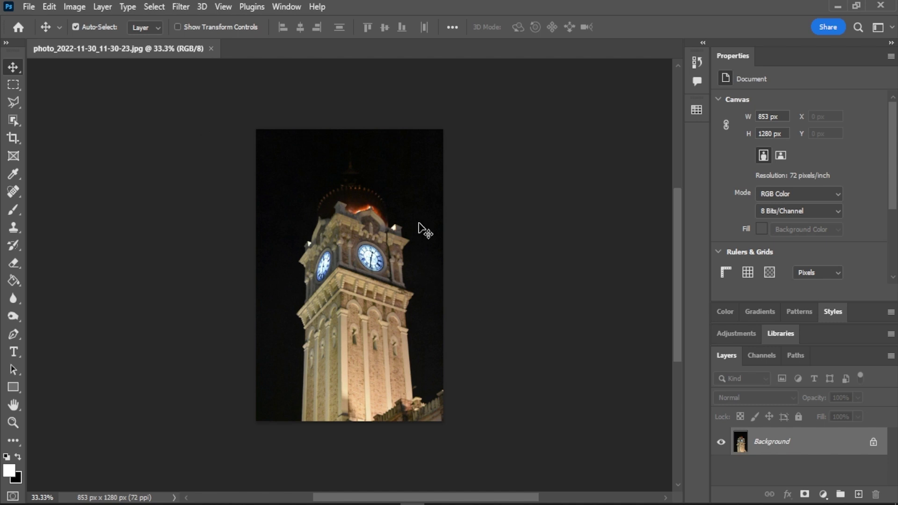
# Desaturate the clock-tower photo to black and white and duplicate it as Layer 1.
pyautogui.click(75, 7)
pyautogui.moveTo(94, 42)
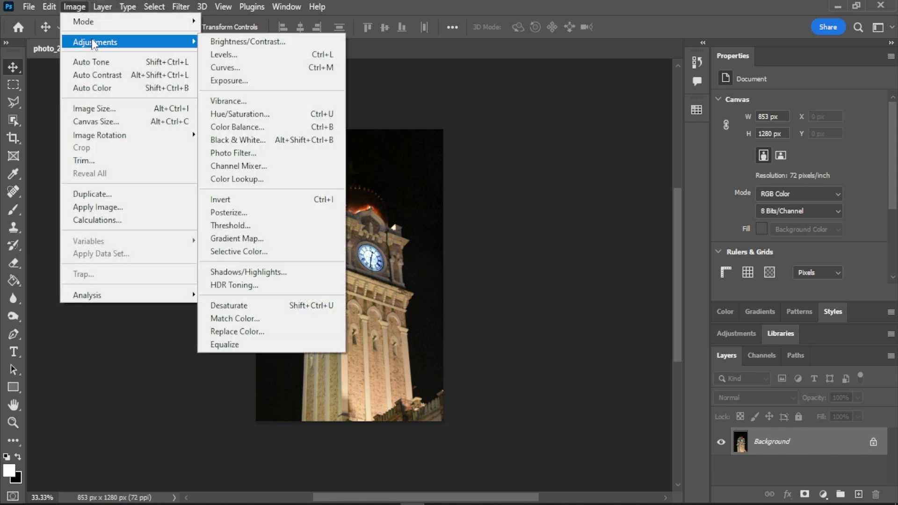
pyautogui.click(267, 311)
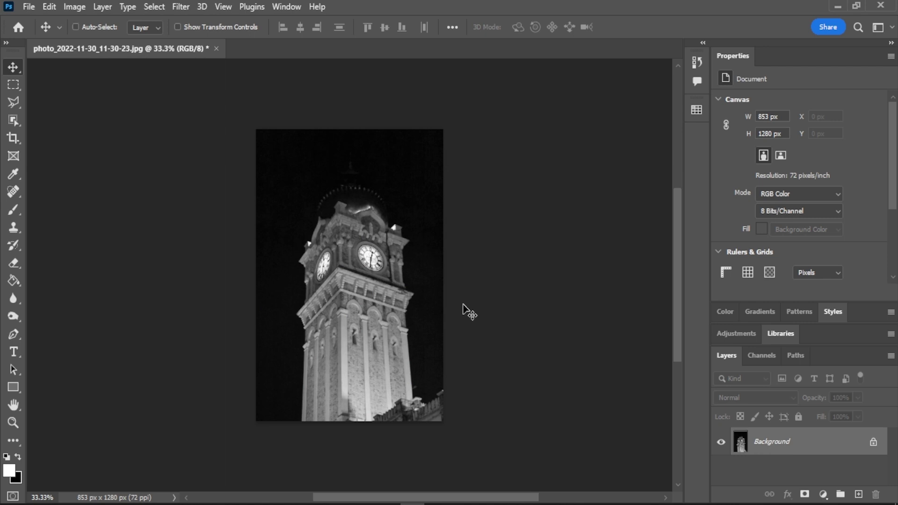
pyautogui.hotkey('ctrl', 'j')
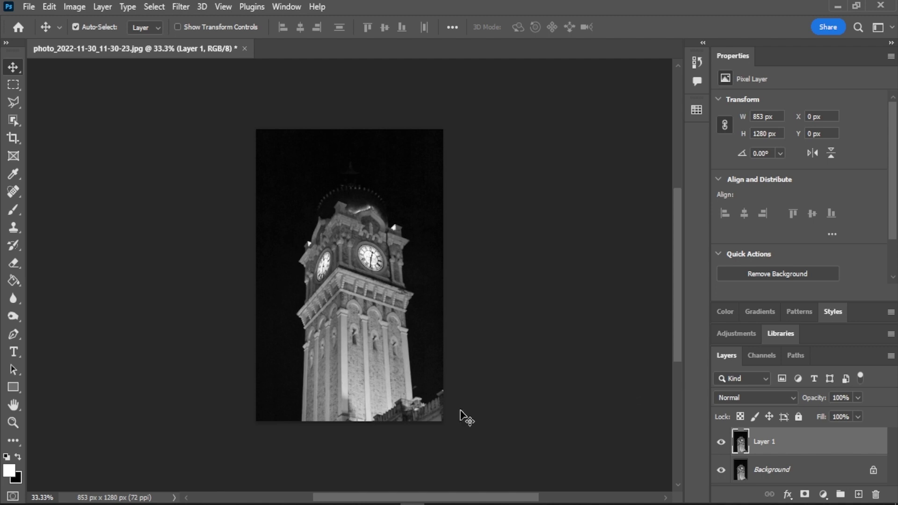
# Uncheck the R channel in Layer 1's Blending Options and apply the change.
pyautogui.doubleClick(815, 448)
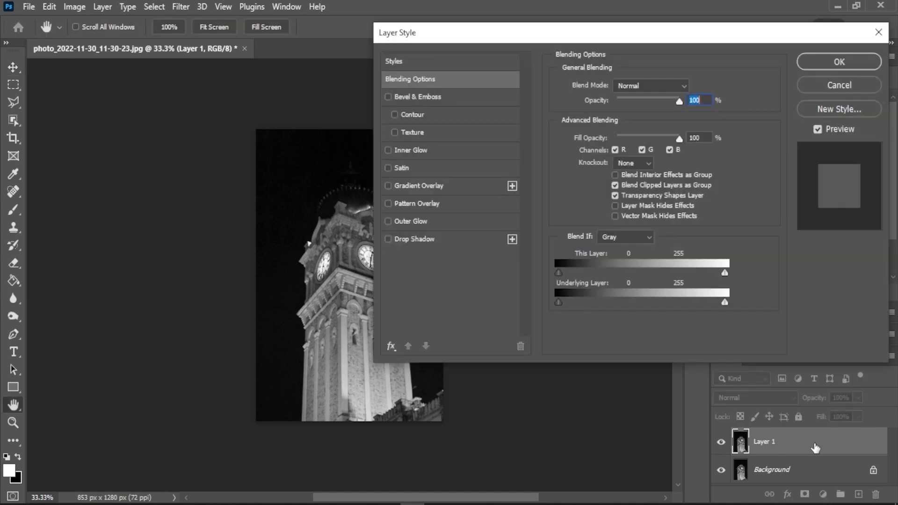
pyautogui.moveTo(629, 31)
pyautogui.mouseDown()
pyautogui.moveTo(604, 33)
pyautogui.moveTo(447, 116)
pyautogui.mouseUp()
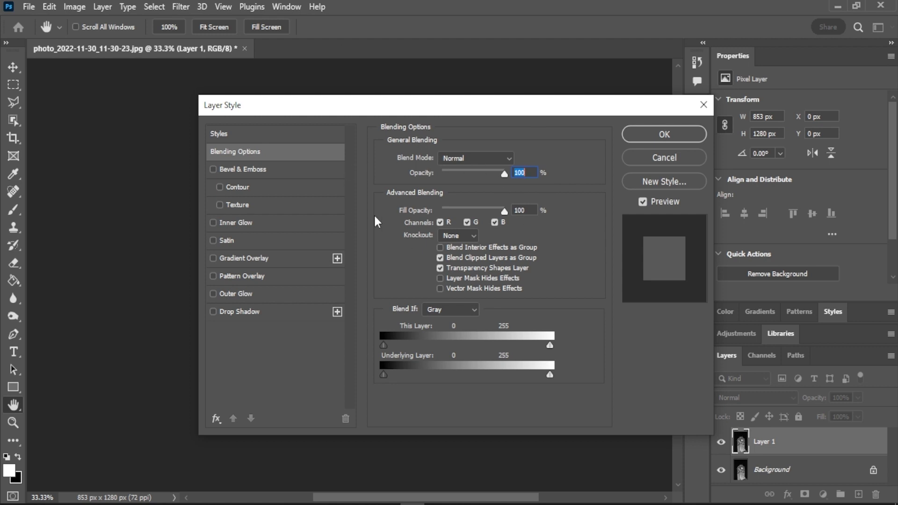
pyautogui.click(440, 222)
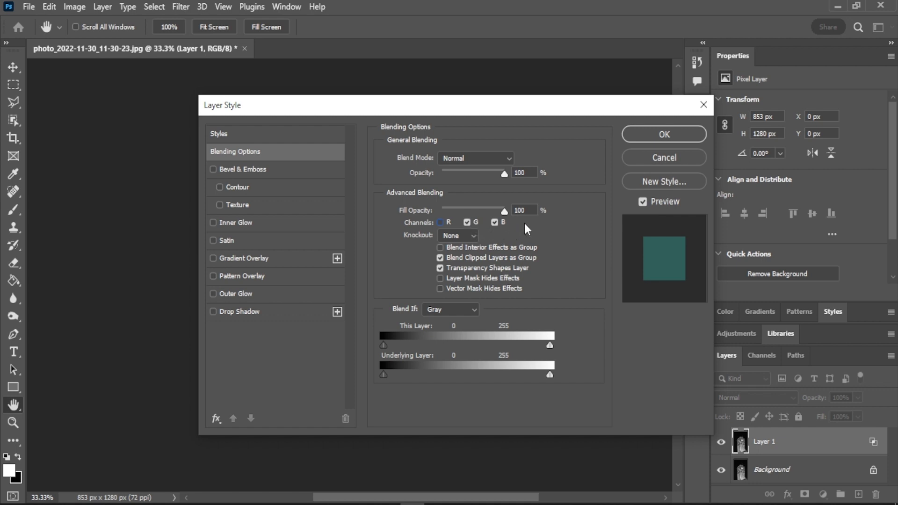
pyautogui.click(678, 135)
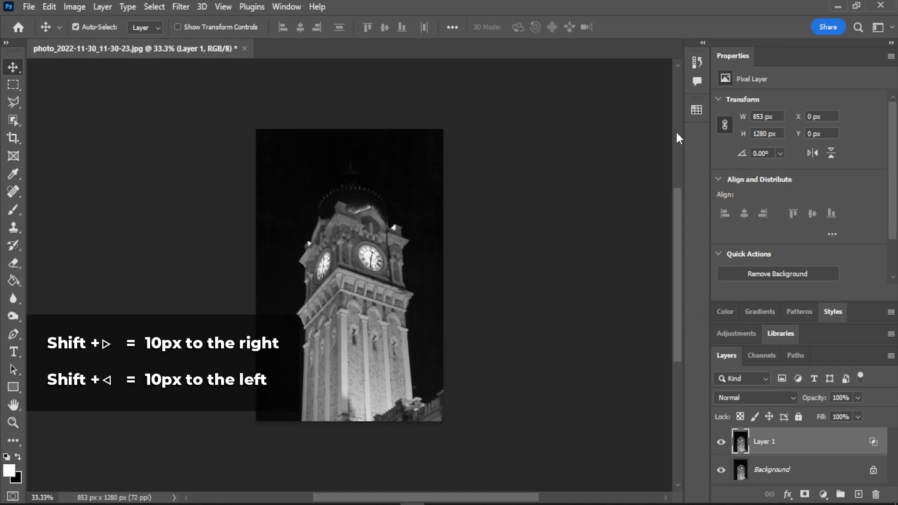
# Nudge Layer 1 so it sits 20 px left, testing right first, then deselect it.
pyautogui.hotkey('shift', 'Left')
pyautogui.hotkey('shift', 'Left')
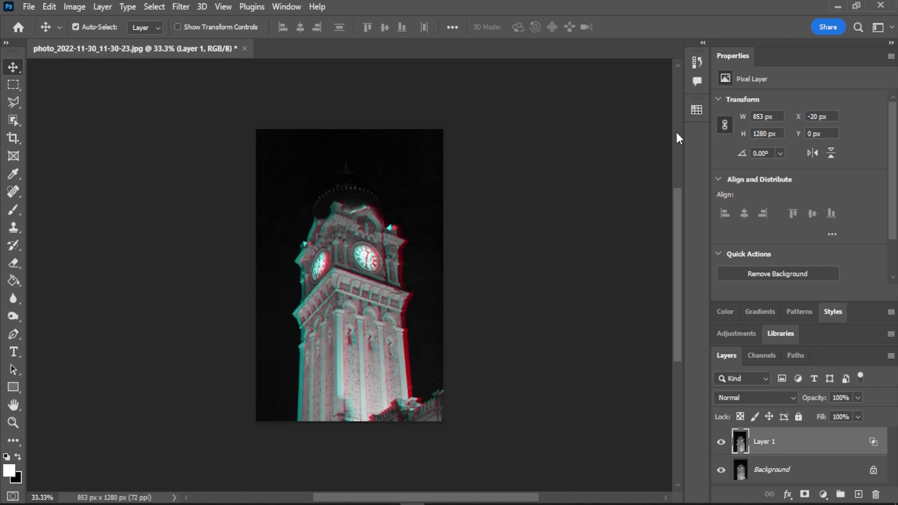
pyautogui.hotkey('shift', 'Right')
pyautogui.hotkey('shift', 'Right')
pyautogui.hotkey('shift', 'Right')
pyautogui.hotkey('shift', 'Right')
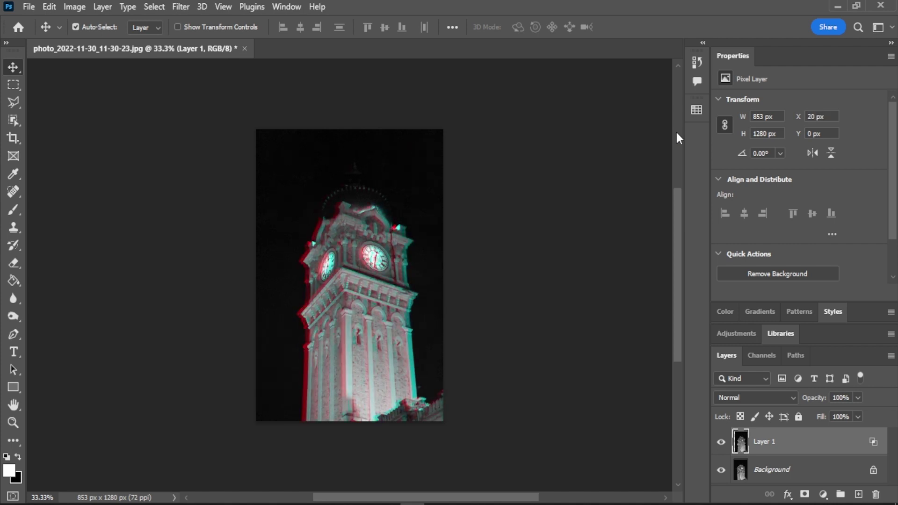
pyautogui.hotkey('shift', 'Left')
pyautogui.hotkey('shift', 'Left')
pyautogui.hotkey('shift', 'Left')
pyautogui.hotkey('shift', 'Left')
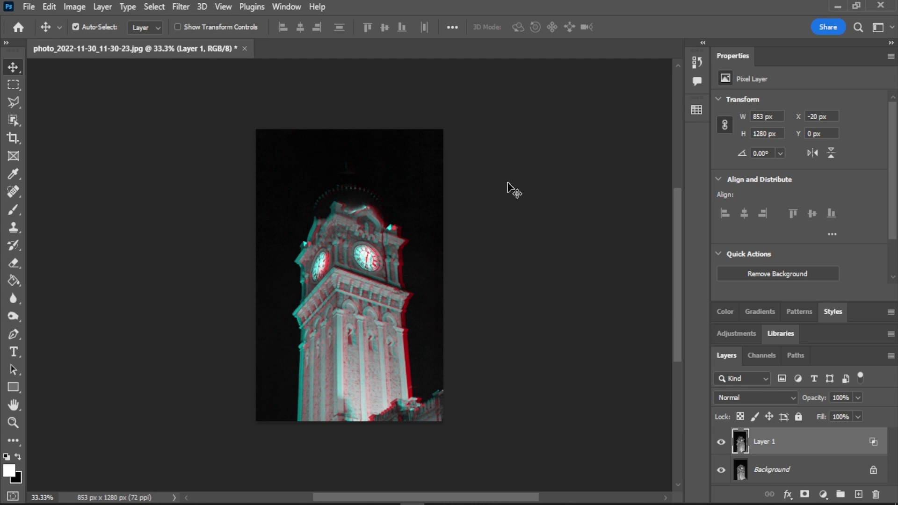
pyautogui.click(518, 191)
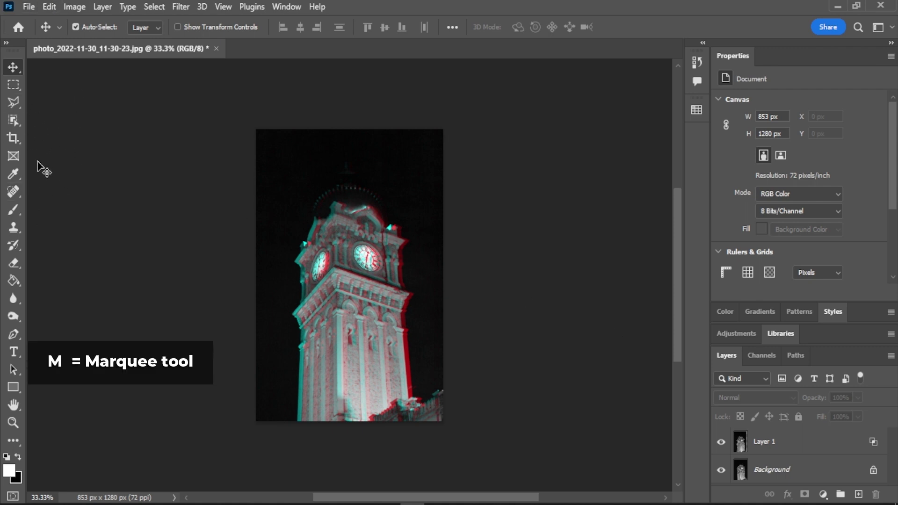
# Select a thin strip across the tower top on Layer 1 and nudge it left.
pyautogui.click(9, 88)
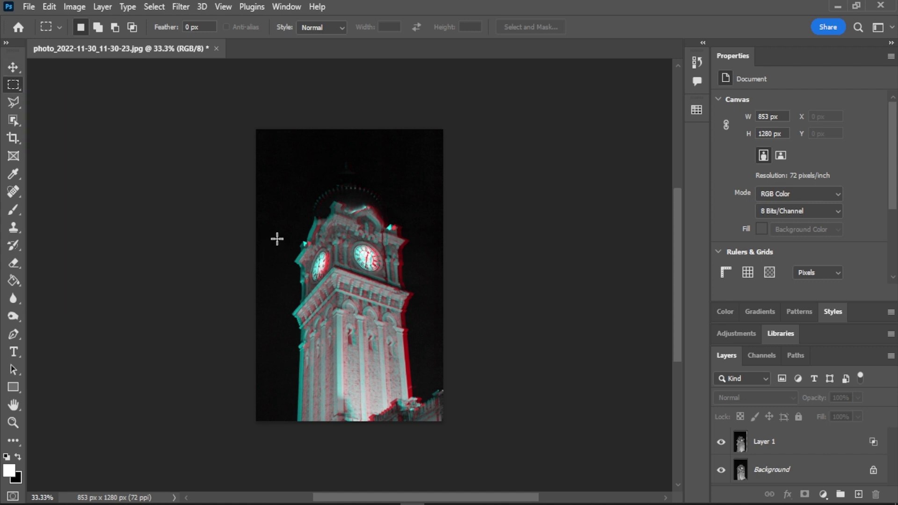
pyautogui.moveTo(275, 232); pyautogui.dragTo(421, 238)
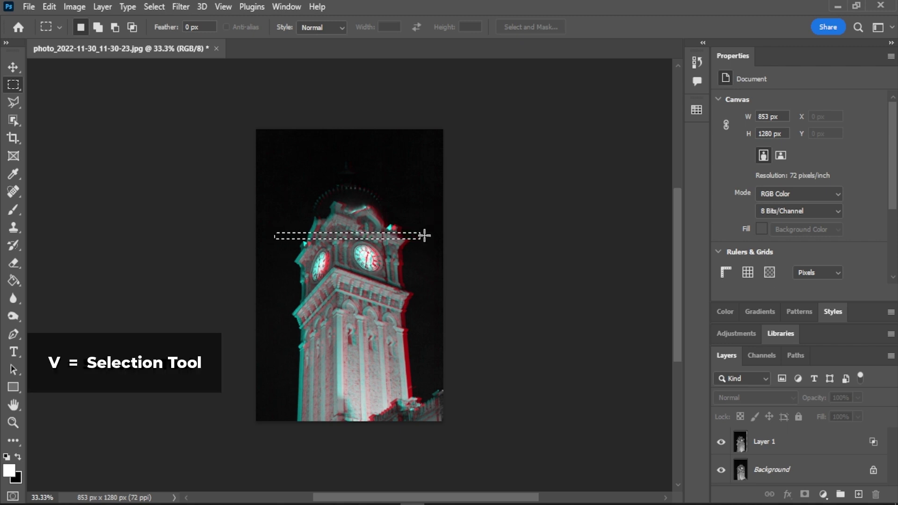
pyautogui.press('v')
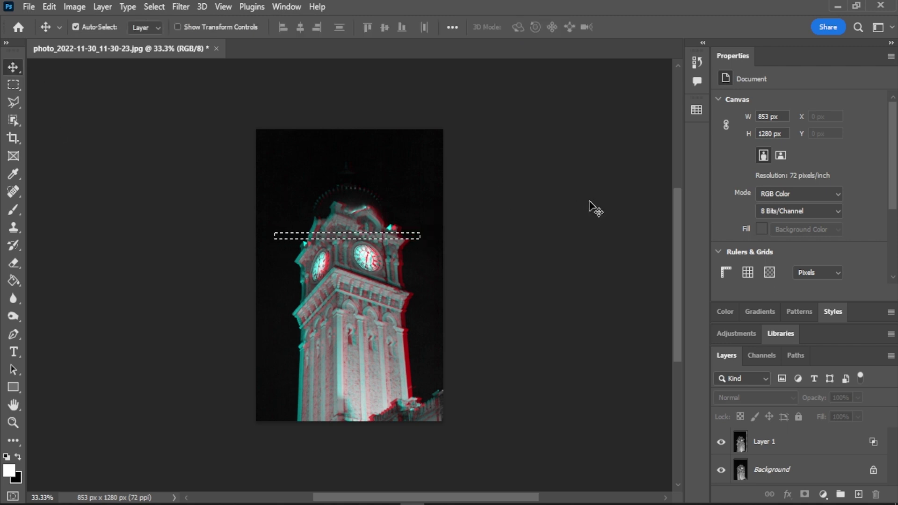
pyautogui.press('Up')
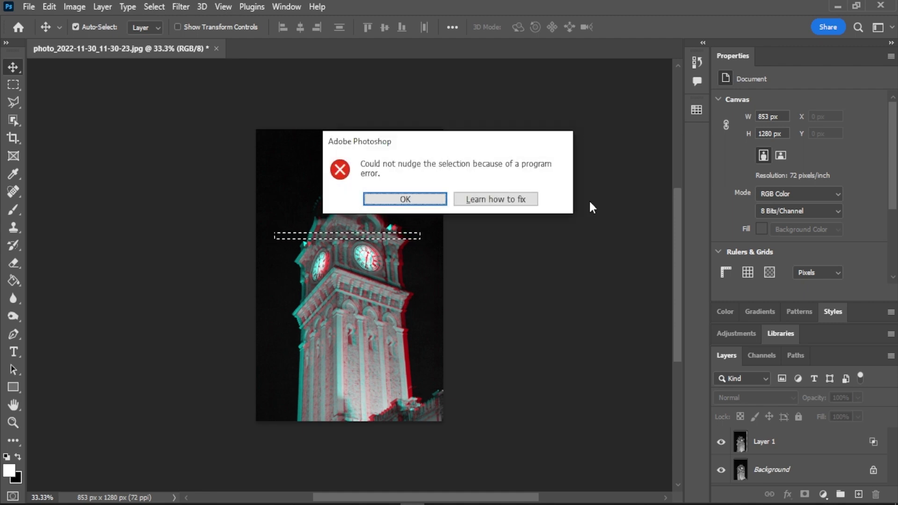
pyautogui.click(408, 198)
pyautogui.click(800, 446)
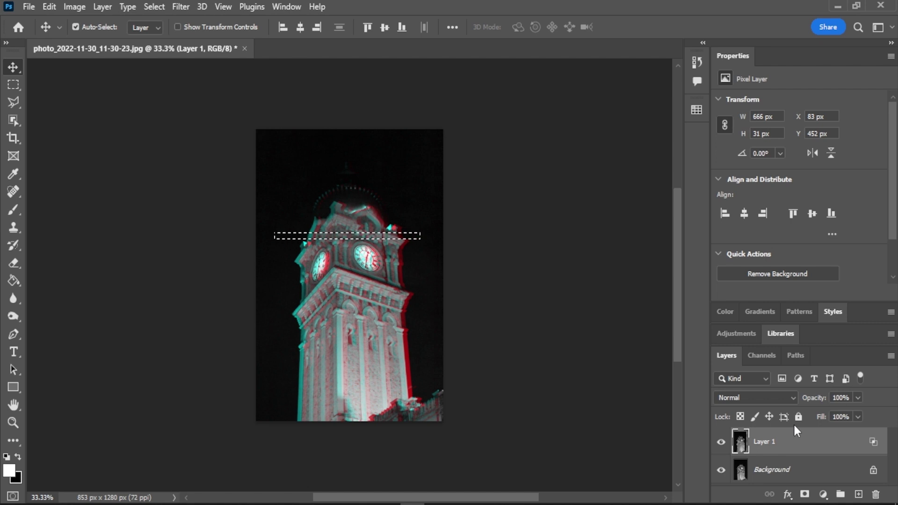
pyautogui.hotkey('shift', 'Left')
pyautogui.hotkey('shift', 'Left')
pyautogui.hotkey('shift', 'Left')
pyautogui.hotkey('shift', 'Left')
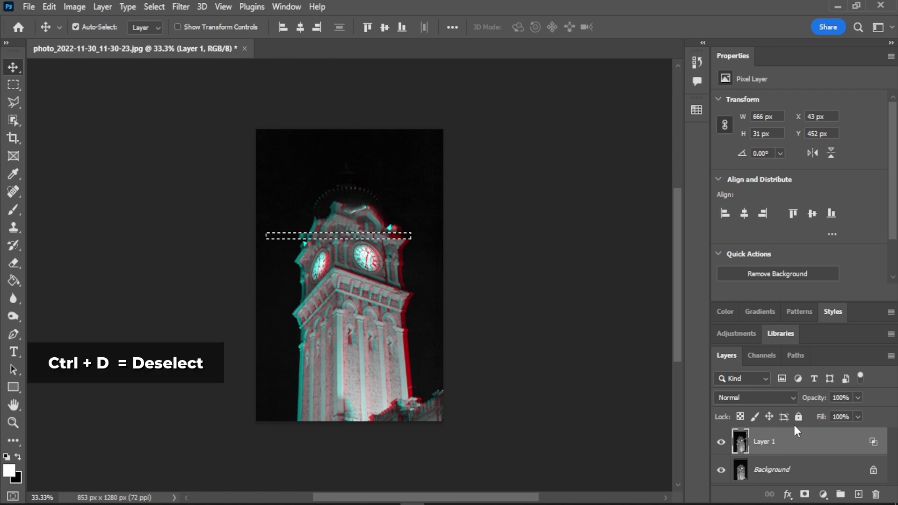
pyautogui.hotkey('ctrl', 'd')
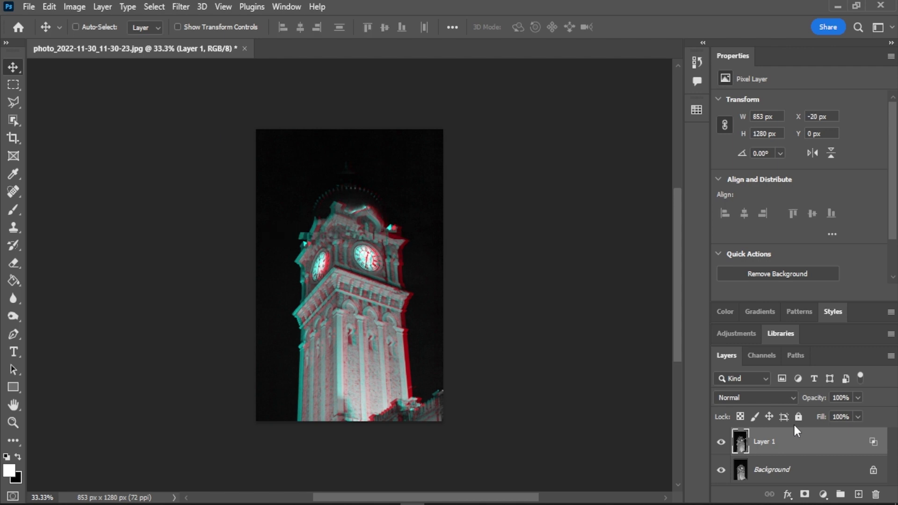
# Shift a strip across the clock faces right and the strip below them left.
pyautogui.press('m')
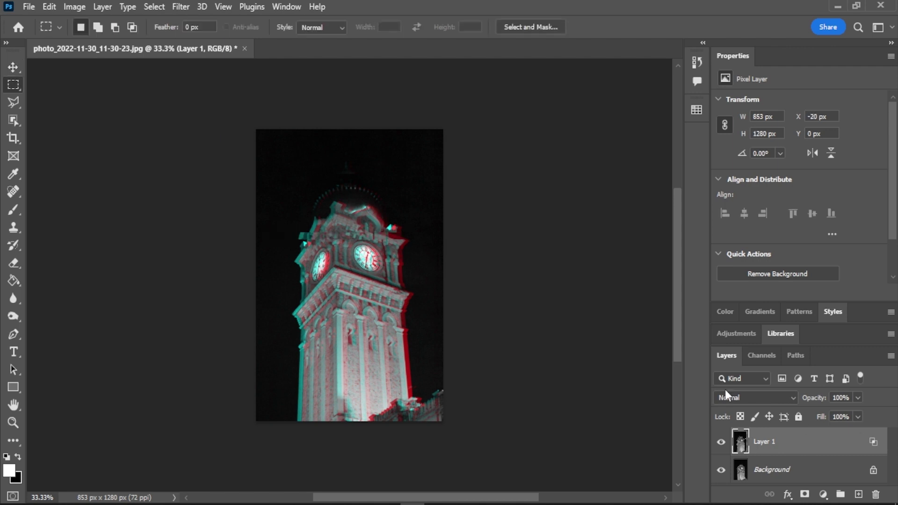
pyautogui.moveTo(413, 248); pyautogui.dragTo(289, 267)
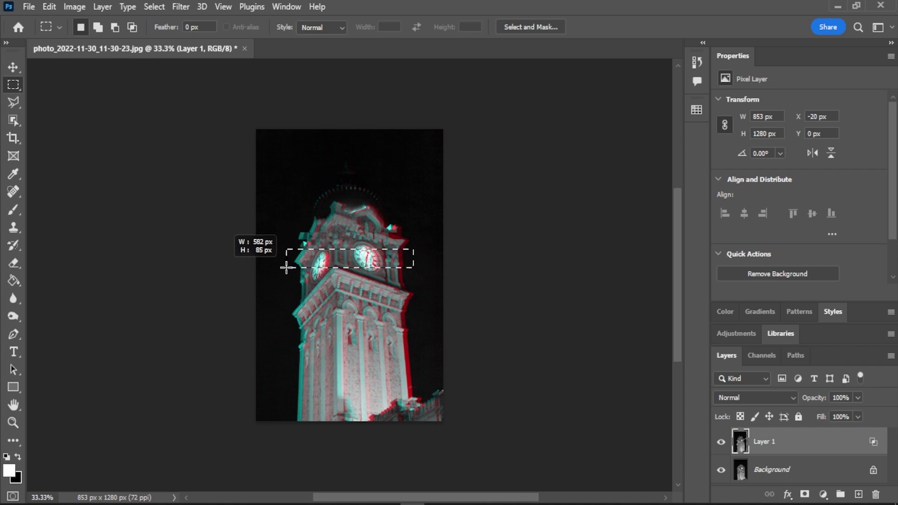
pyautogui.moveTo(289, 267); pyautogui.dragTo(282, 269)
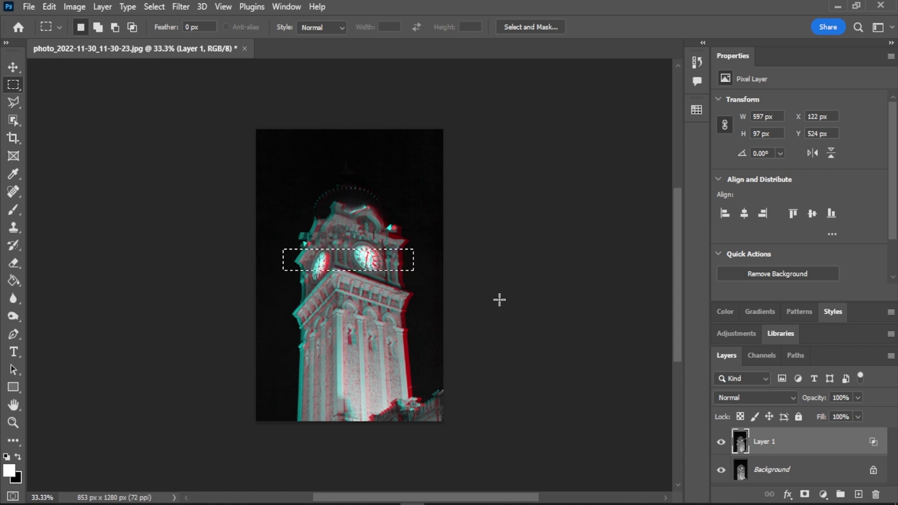
pyautogui.press('v')
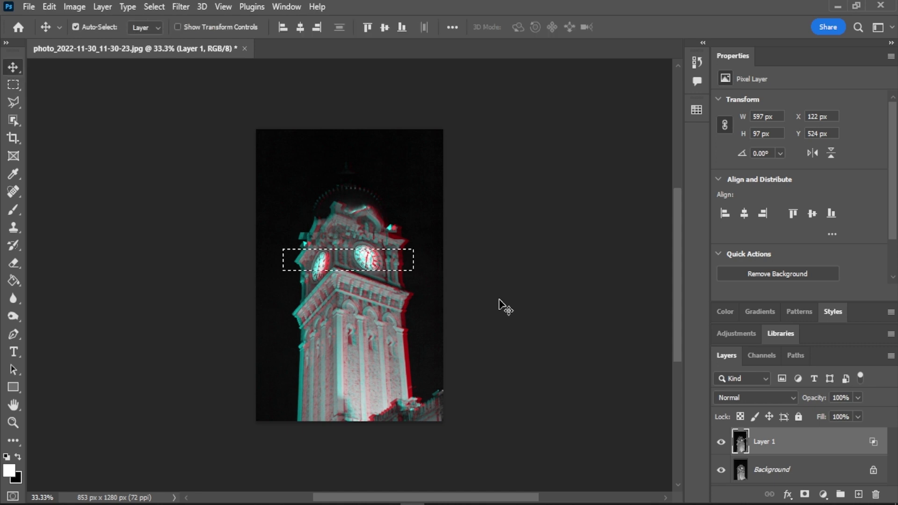
pyautogui.hotkey('shift', 'Right')
pyautogui.hotkey('shift', 'Right')
pyautogui.hotkey('shift', 'Right')
pyautogui.hotkey('shift', 'Right')
pyautogui.hotkey('shift', 'Right')
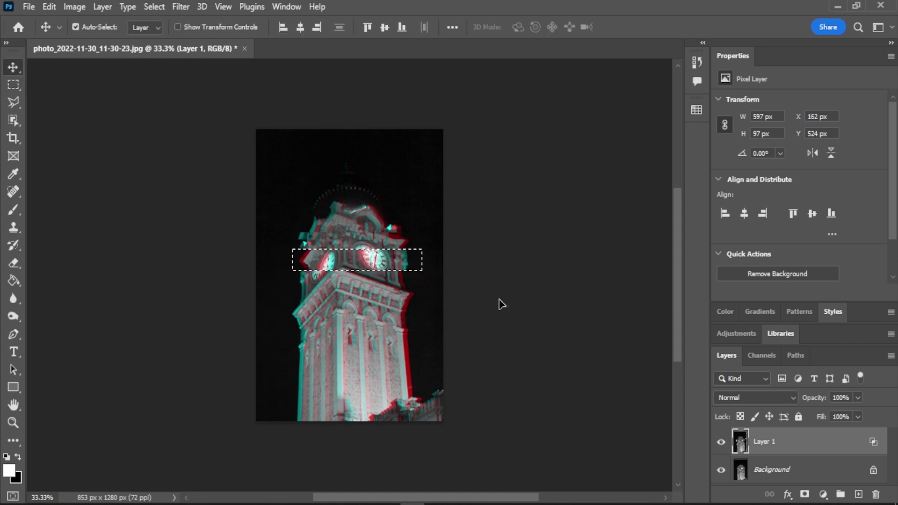
pyautogui.hotkey('ctrl', 'd')
pyautogui.press('m')
pyautogui.moveTo(295, 280); pyautogui.dragTo(425, 294)
pyautogui.press('v')
pyautogui.hotkey('shift', 'Left')
pyautogui.hotkey('shift', 'Left')
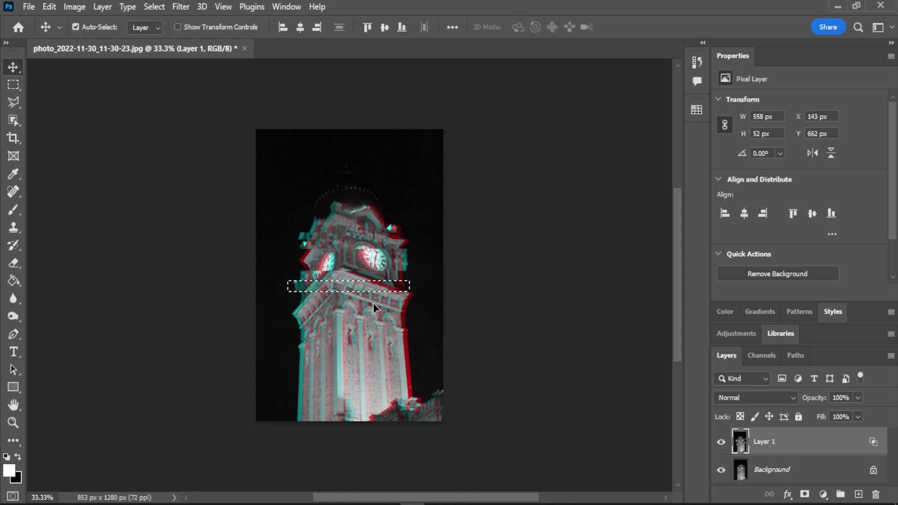
# Slide strips across the upper columns and lower tower sections to the left.
pyautogui.press('m')
pyautogui.click(407, 327)
pyautogui.moveTo(337, 312); pyautogui.dragTo(426, 323)
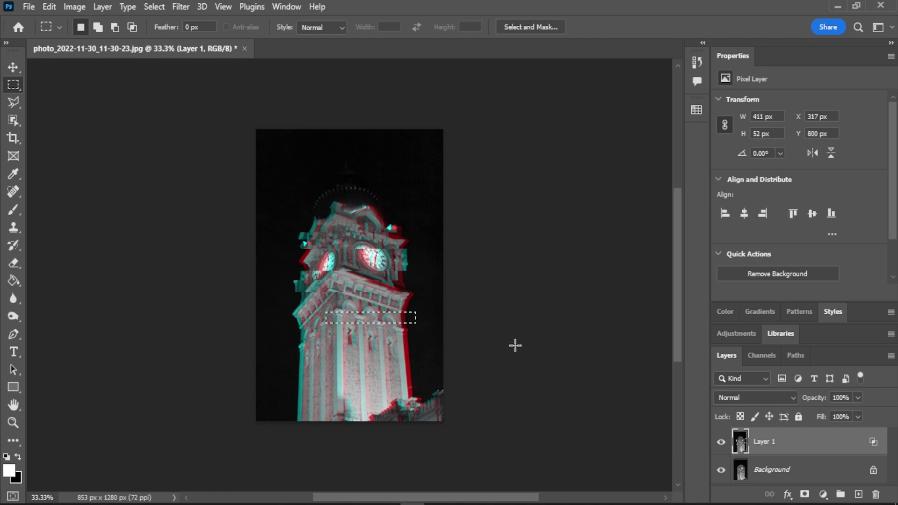
pyautogui.press('v')
pyautogui.press('m')
pyautogui.moveTo(287, 344)
pyautogui.mouseDown()
pyautogui.moveTo(366, 353)
pyautogui.moveTo(424, 373)
pyautogui.mouseUp()
pyautogui.press('v')
pyautogui.hotkey('shift', 'Left')
pyautogui.hotkey('shift', 'Left')
pyautogui.hotkey('shift', 'Left')
pyautogui.press('m')
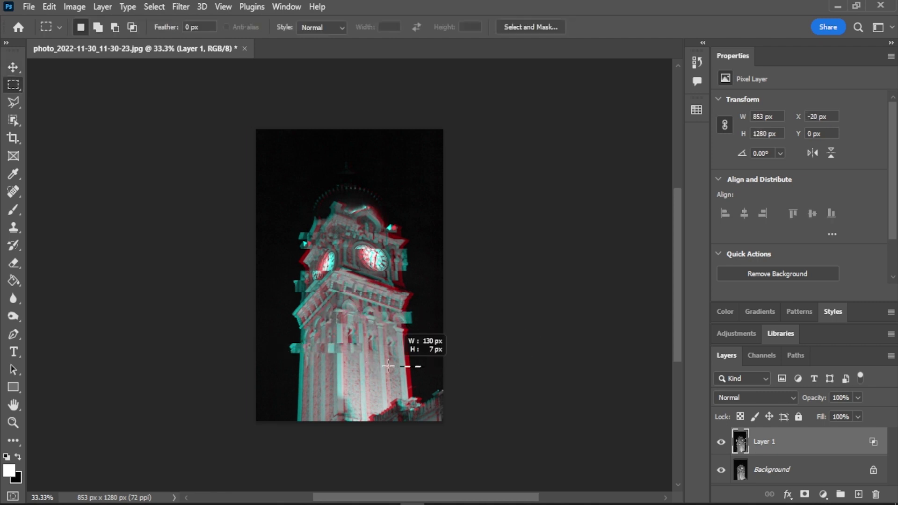
pyautogui.press('v')
pyautogui.hotkey('shift', 'Left')
pyautogui.hotkey('shift', 'Left')
# Slide two strips near the tower base and one along the photo bottom to the left.
pyautogui.press('m')
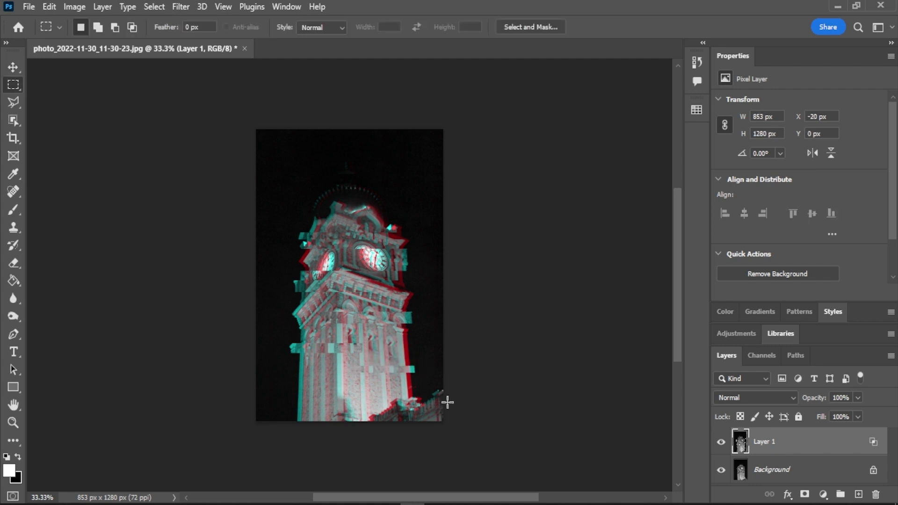
pyautogui.moveTo(289, 390); pyautogui.dragTo(418, 395)
pyautogui.press('v')
pyautogui.hotkey('shift', 'Left')
pyautogui.hotkey('shift', 'Left')
pyautogui.hotkey('shift', 'Left')
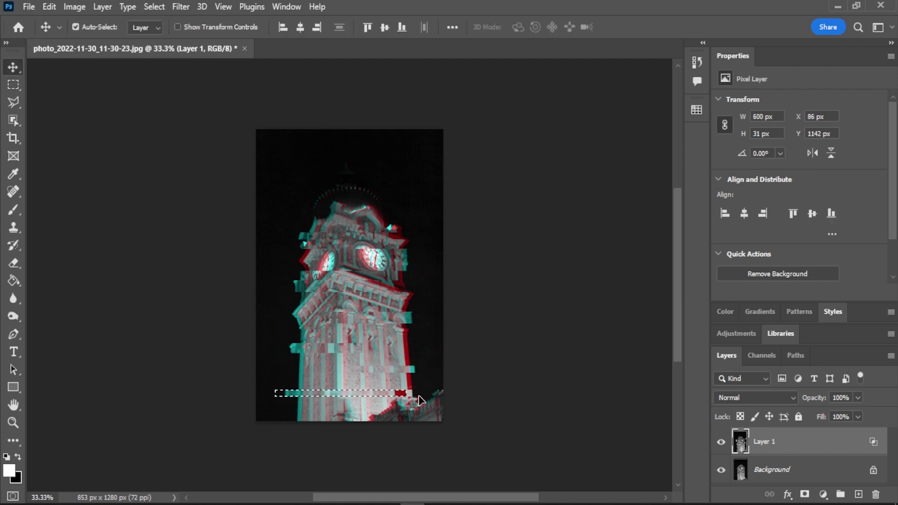
pyautogui.press('m')
pyautogui.moveTo(290, 383); pyautogui.dragTo(417, 388)
pyautogui.press('v')
pyautogui.hotkey('shift', 'Left')
pyautogui.hotkey('shift', 'Left')
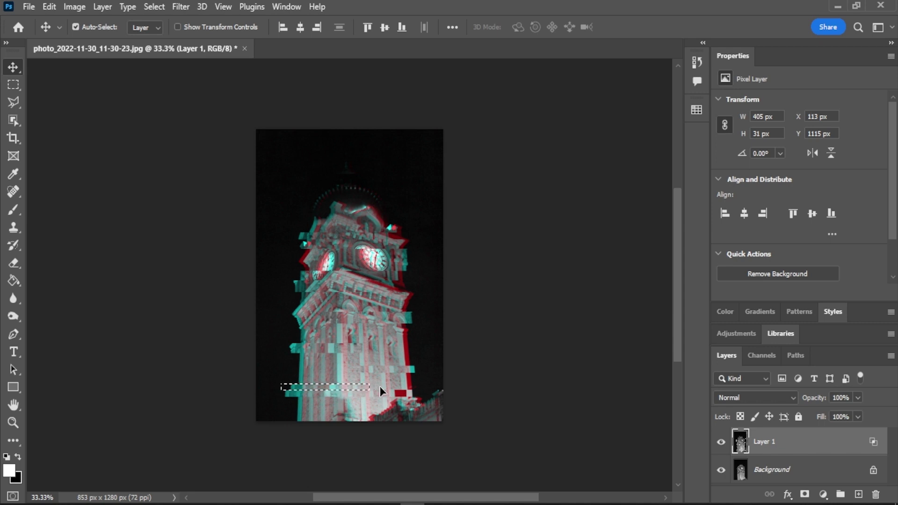
pyautogui.press('m')
pyautogui.moveTo(339, 410); pyautogui.dragTo(448, 416)
pyautogui.press('v')
pyautogui.hotkey('shift', 'Left')
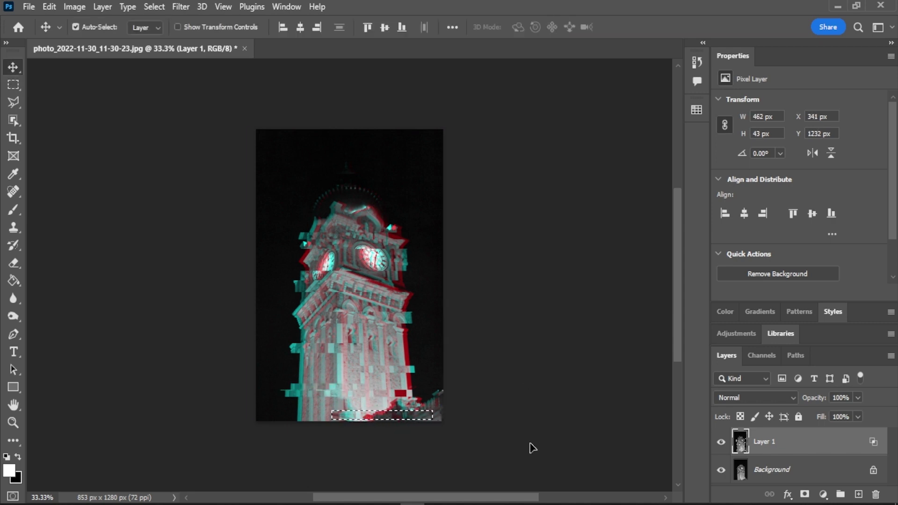
pyautogui.hotkey('shift', 'Left')
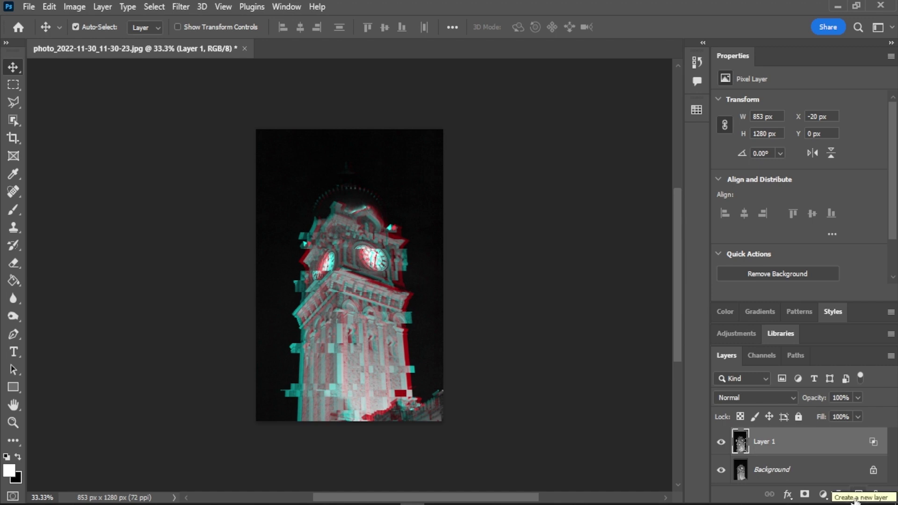
# Set the background colour to pure white in the Color Picker.
pyautogui.click(17, 480)
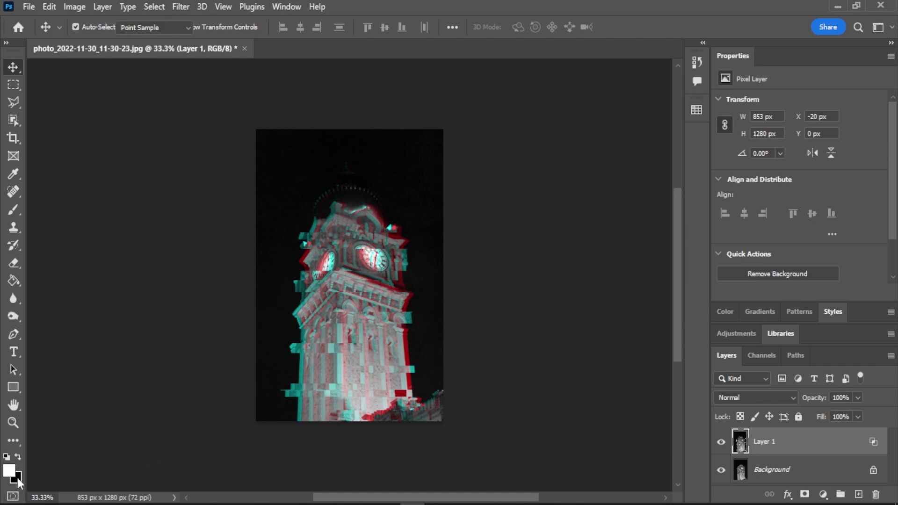
pyautogui.moveTo(557, 209); pyautogui.dragTo(453, 55)
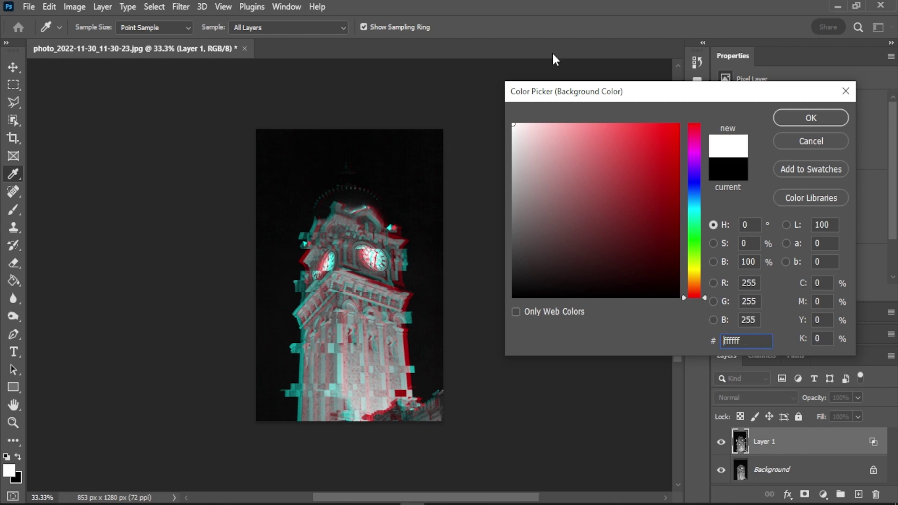
pyautogui.click(811, 118)
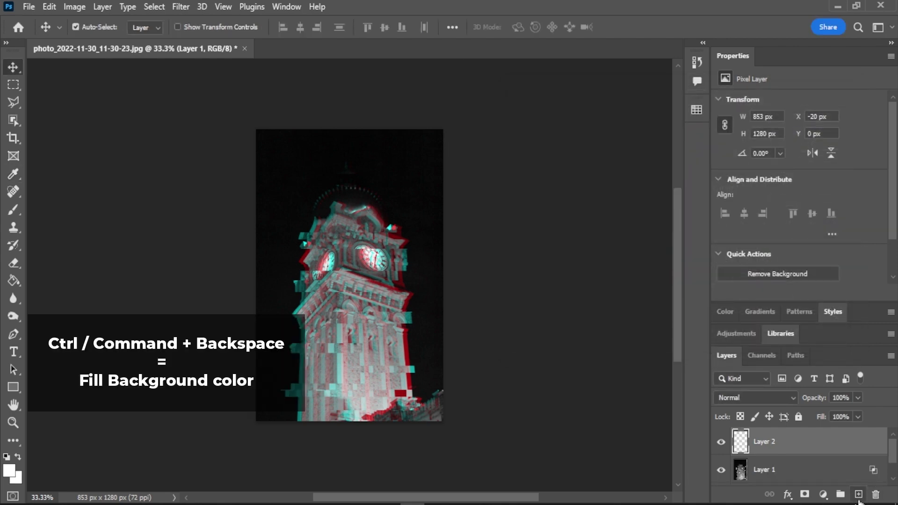
# Add a new Layer 2 and fill it with the white background colour.
pyautogui.click(860, 494)
pyautogui.press('ctrl')
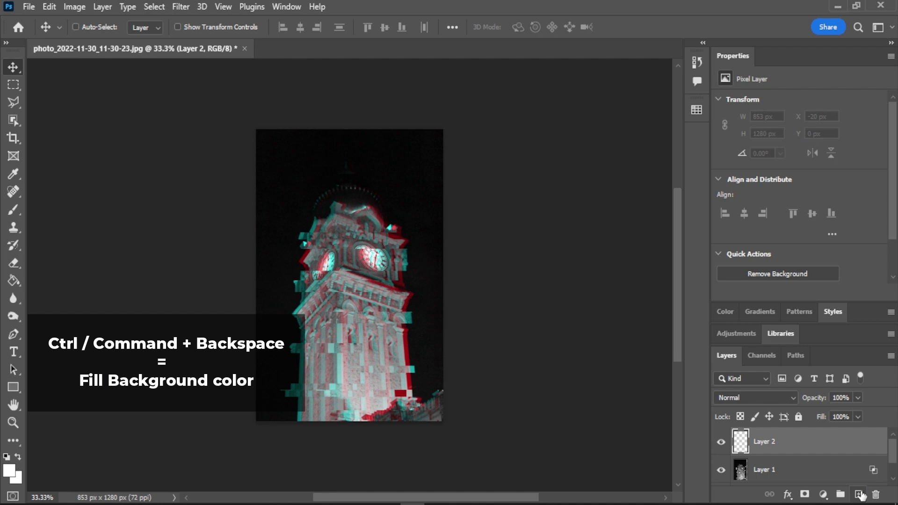
pyautogui.hotkey('ctrl', 'BackSpace')
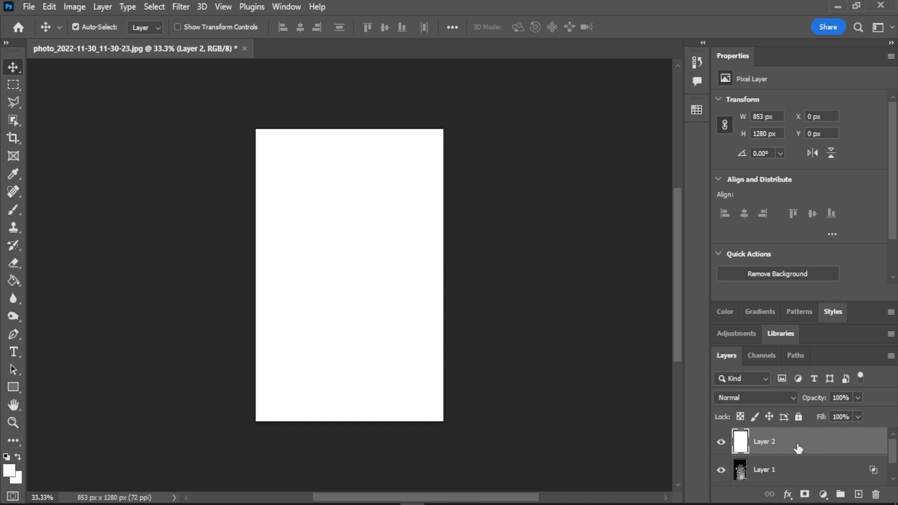
# Convert Layer 2 to a smart object and set the background colour to black.
pyautogui.rightClick(798, 448)
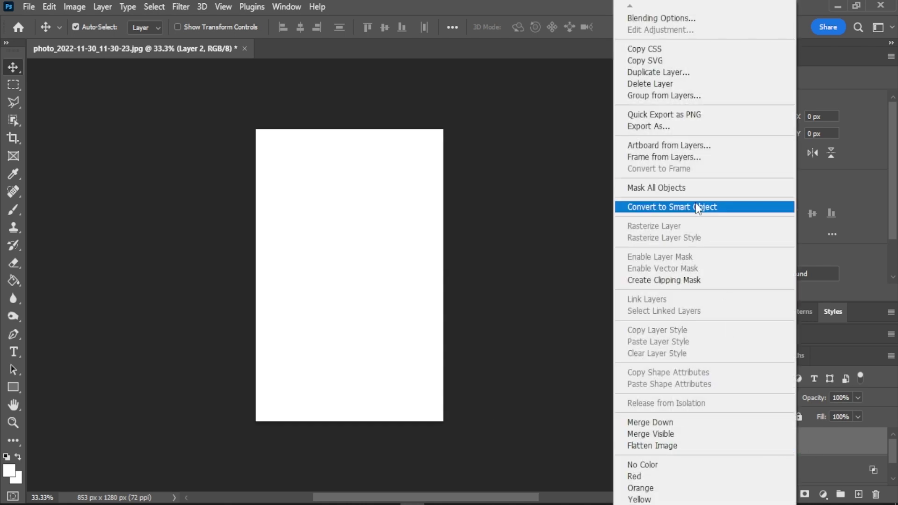
pyautogui.click(716, 207)
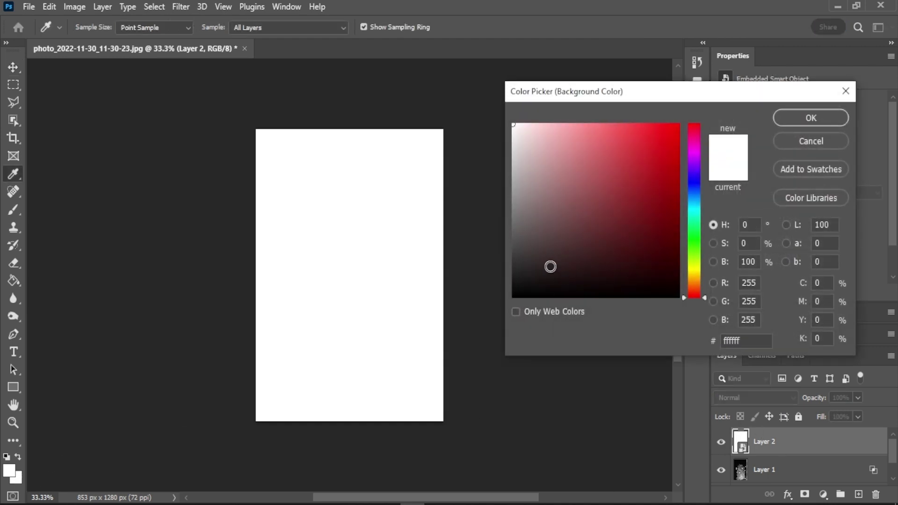
pyautogui.moveTo(549, 266); pyautogui.dragTo(473, 348)
pyautogui.click(811, 116)
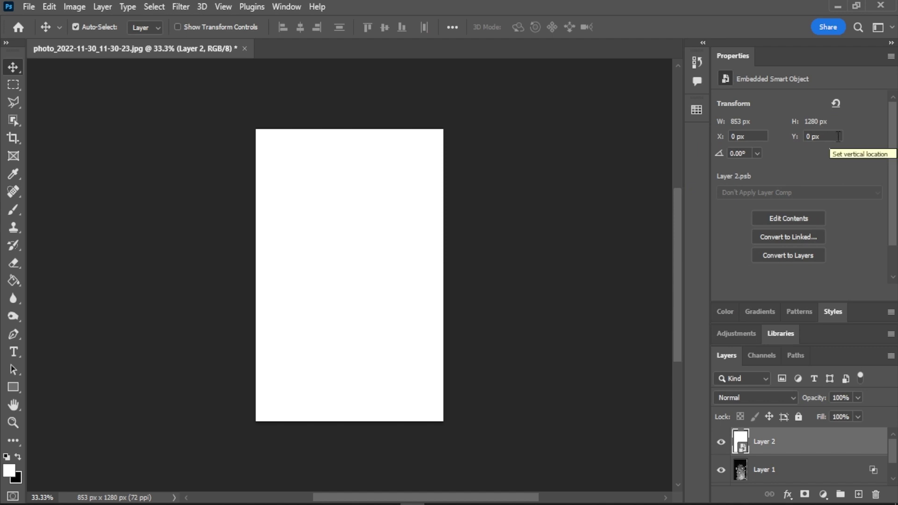
pyautogui.click(180, 7)
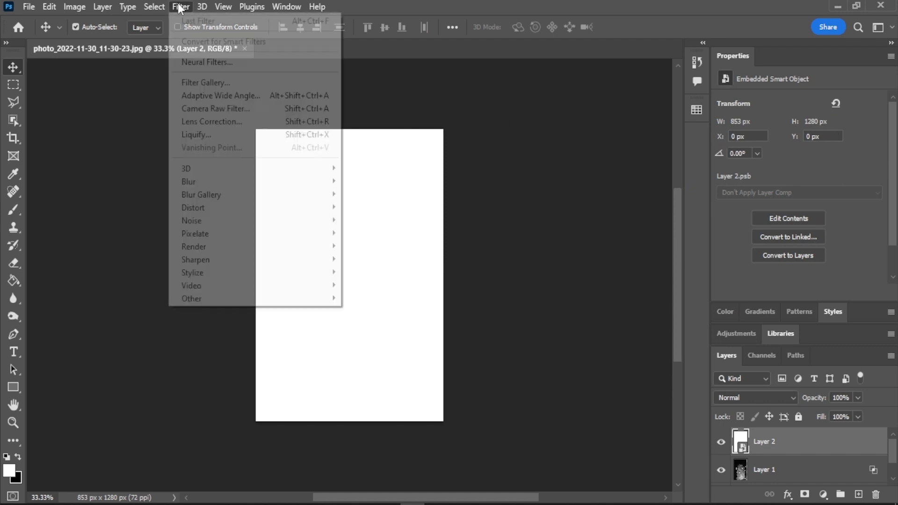
# Apply a Halftone Pattern filter (Line, Size 2) to Layer 2 and set it to Overlay.
pyautogui.click(229, 87)
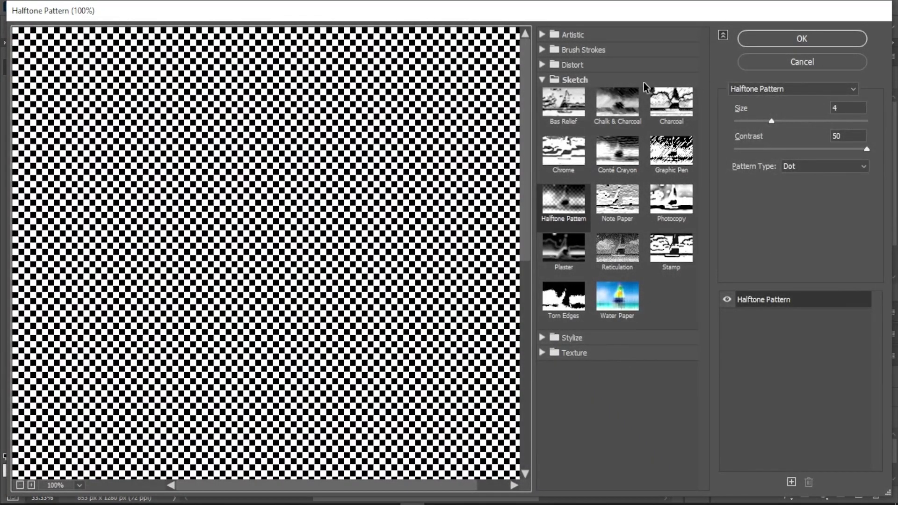
pyautogui.click(575, 205)
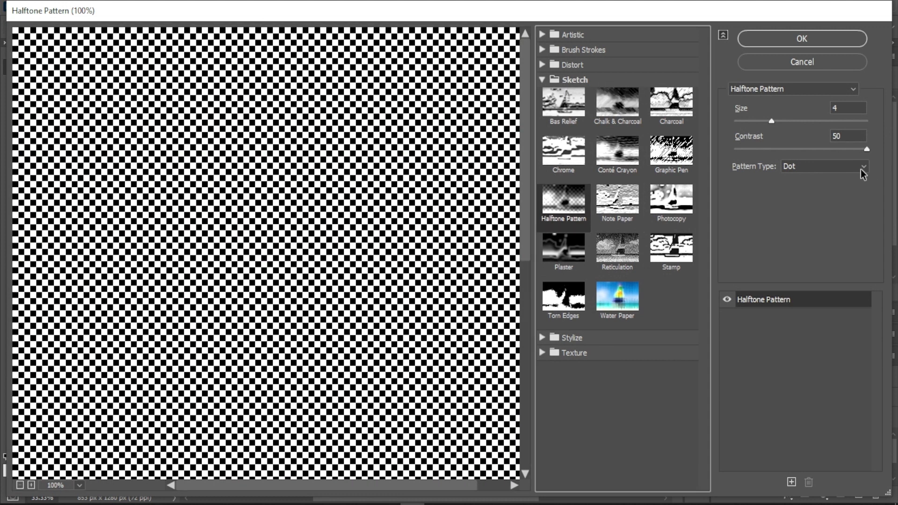
pyautogui.click(846, 166)
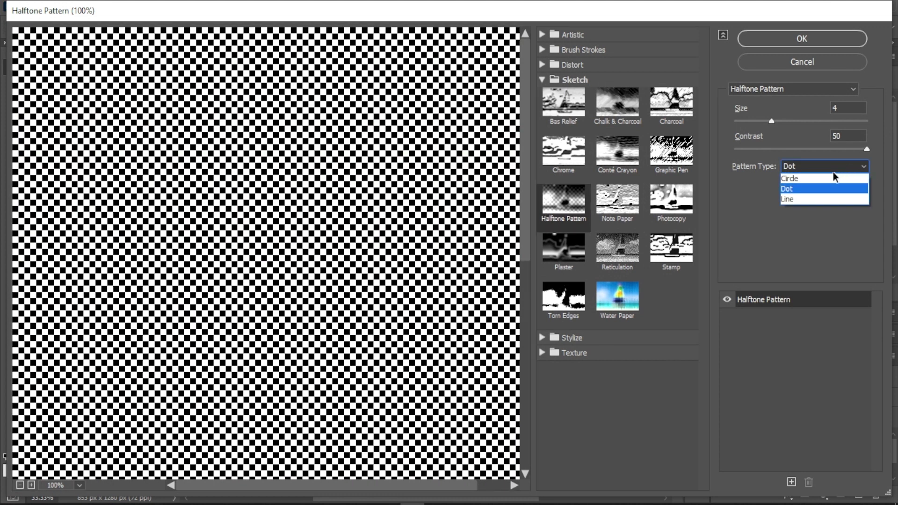
pyautogui.click(812, 209)
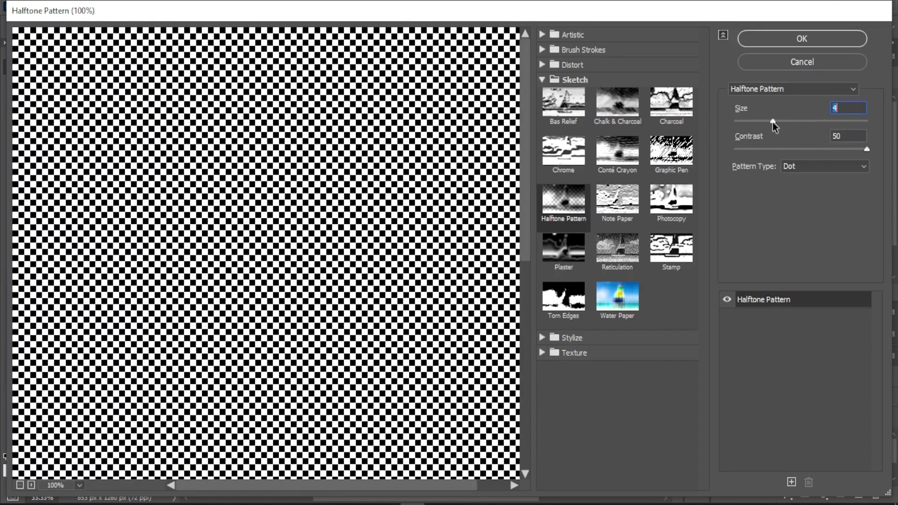
pyautogui.press('Tab')
pyautogui.press('Down')
pyautogui.click(748, 106)
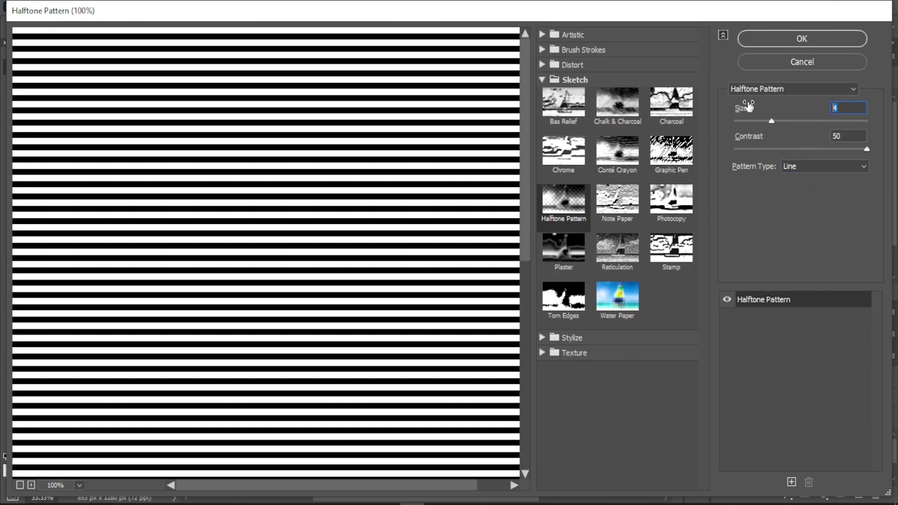
pyautogui.write('4')
pyautogui.write('2')
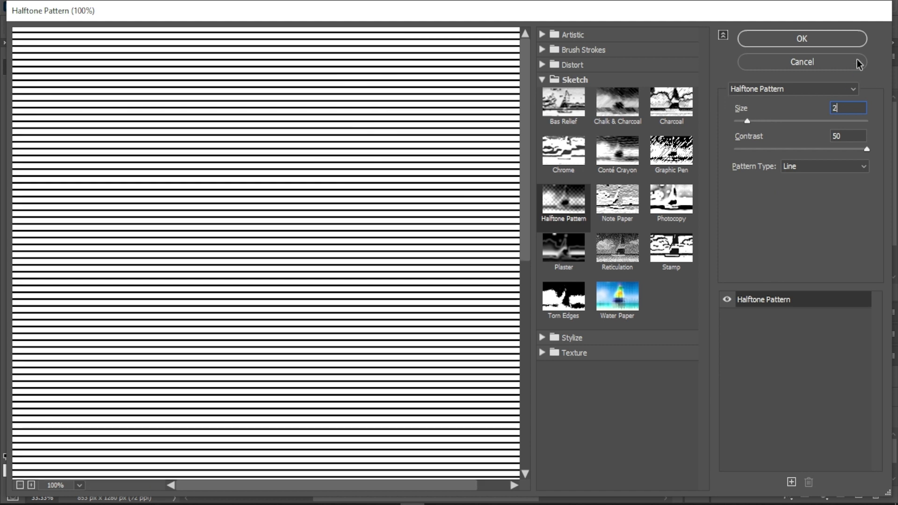
pyautogui.click(807, 38)
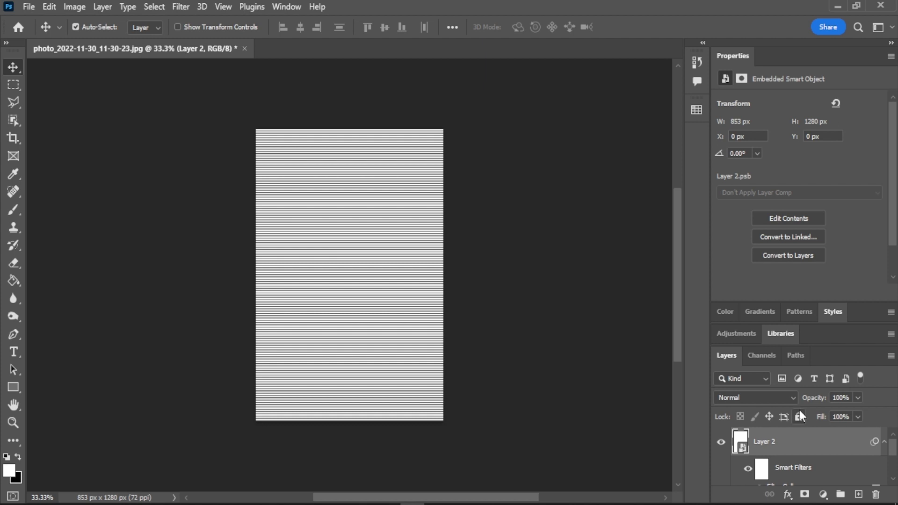
pyautogui.click(766, 397)
pyautogui.click(748, 325)
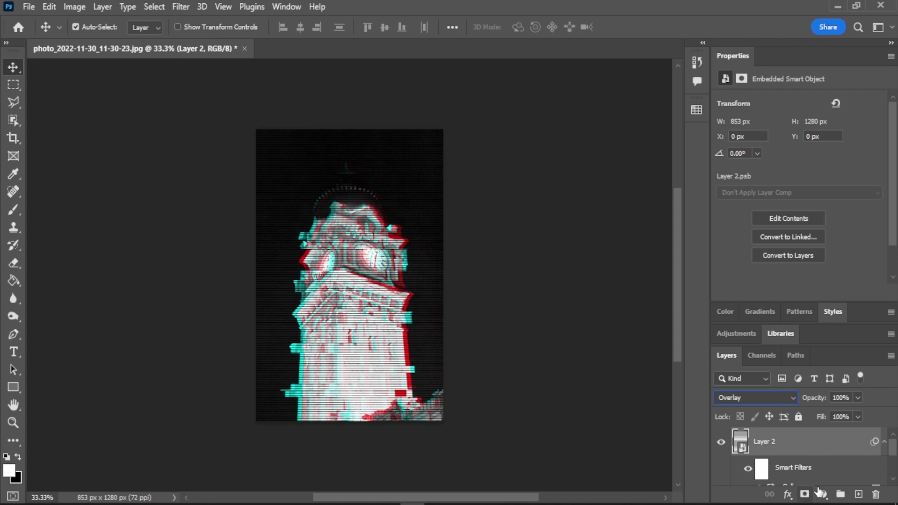
# Set the scanline layer's Fill to 20% and zoom around the tower to inspect it.
pyautogui.moveTo(858, 417); pyautogui.dragTo(826, 433)
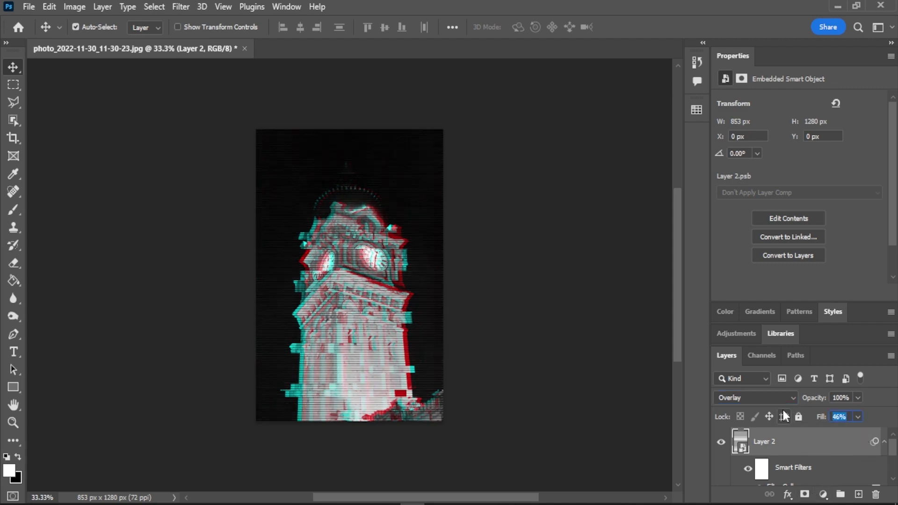
pyautogui.write('20')
pyautogui.press('Return')
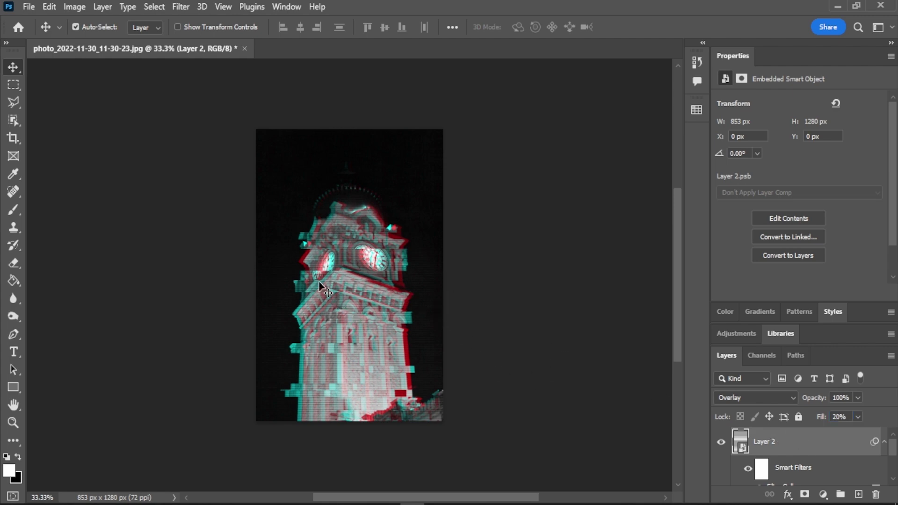
pyautogui.scroll(2, 351, 286)
pyautogui.scroll(3, 370, 286)
pyautogui.scroll(3, 371, 287)
pyautogui.scroll(2, 371, 287)
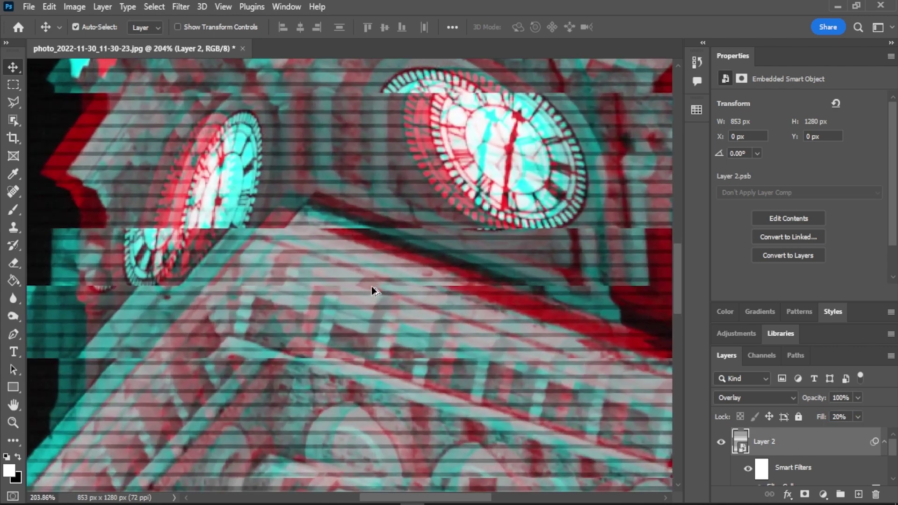
pyautogui.scroll(-3, 334, 241)
pyautogui.scroll(-3, 330, 246)
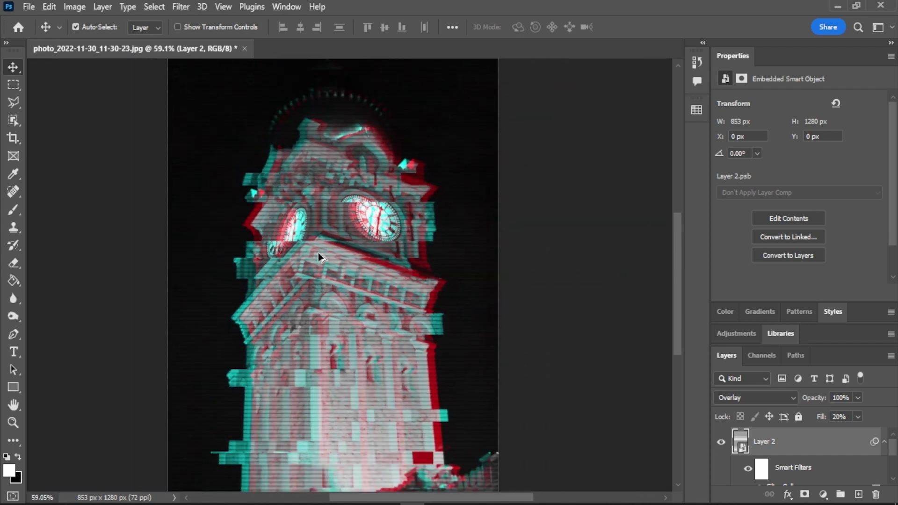
pyautogui.scroll(-2, 318, 257)
pyautogui.scroll(-1, 255, 262)
pyautogui.scroll(1, 255, 262)
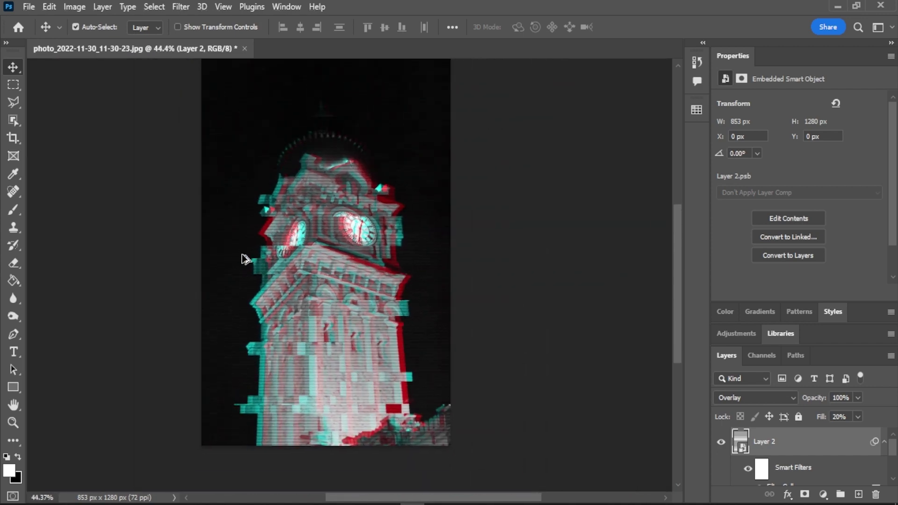
pyautogui.moveTo(263, 283); pyautogui.dragTo(337, 294)
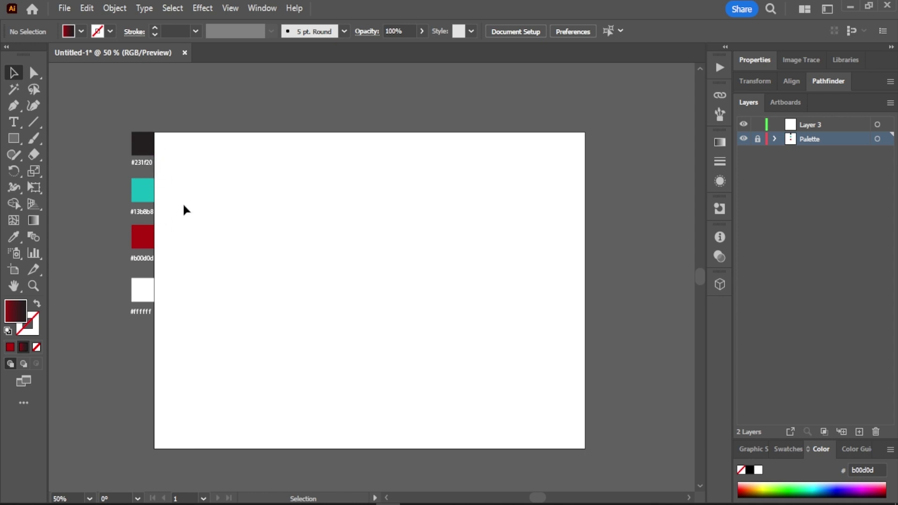
# Rename Layer 3 to Bg.
pyautogui.click(840, 127)
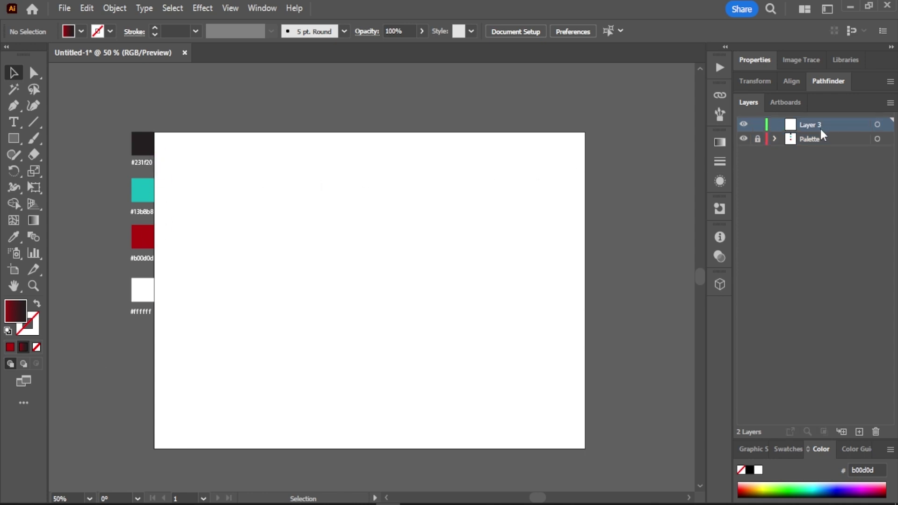
pyautogui.doubleClick(823, 124)
pyautogui.write('Bg')
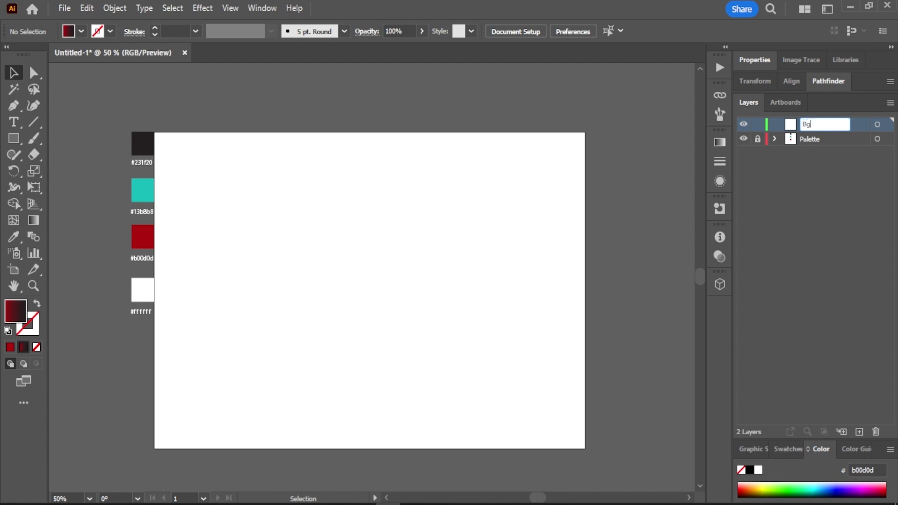
pyautogui.press('Return')
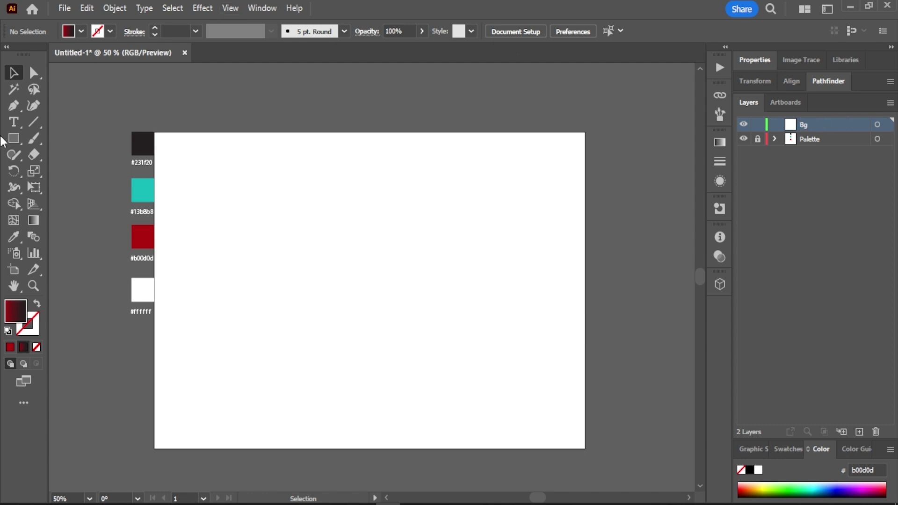
# Draw an artboard-sized rectangle filled with #231f20 on Bg and lock the layer.
pyautogui.click(13, 139)
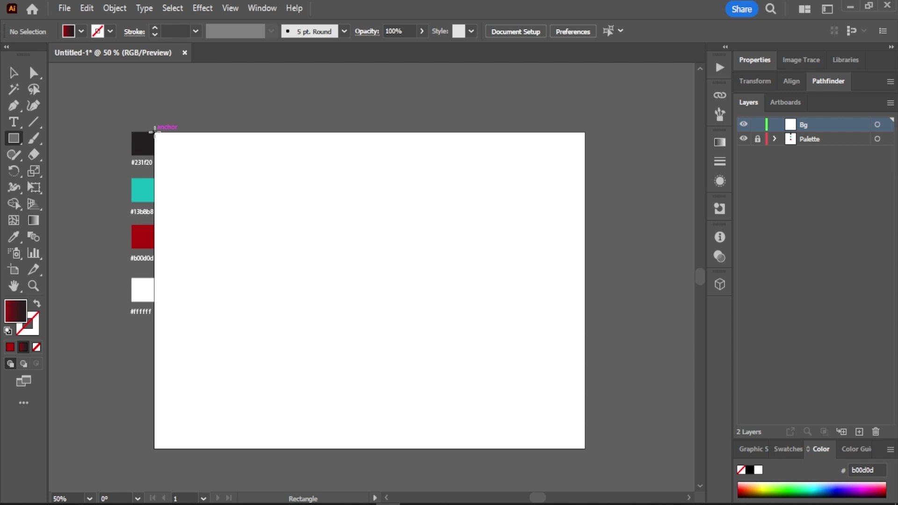
pyautogui.moveTo(153, 133); pyautogui.dragTo(584, 448)
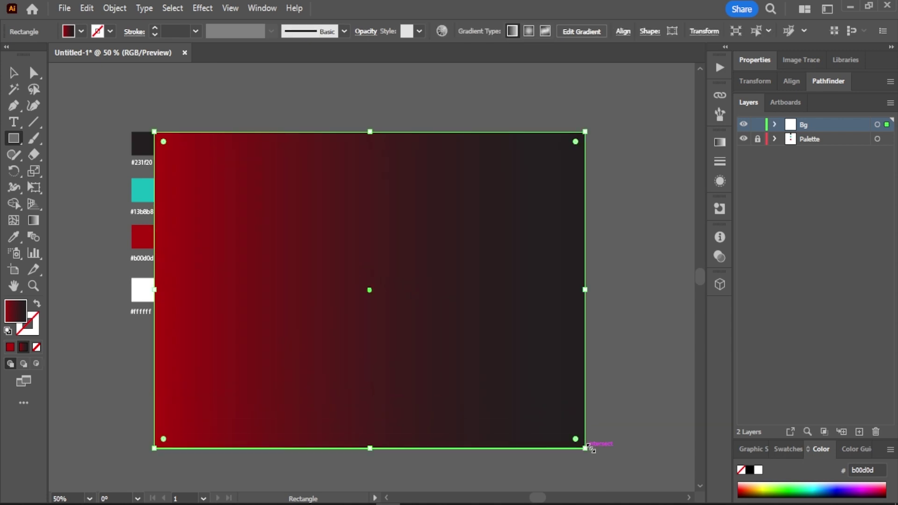
pyautogui.press('i')
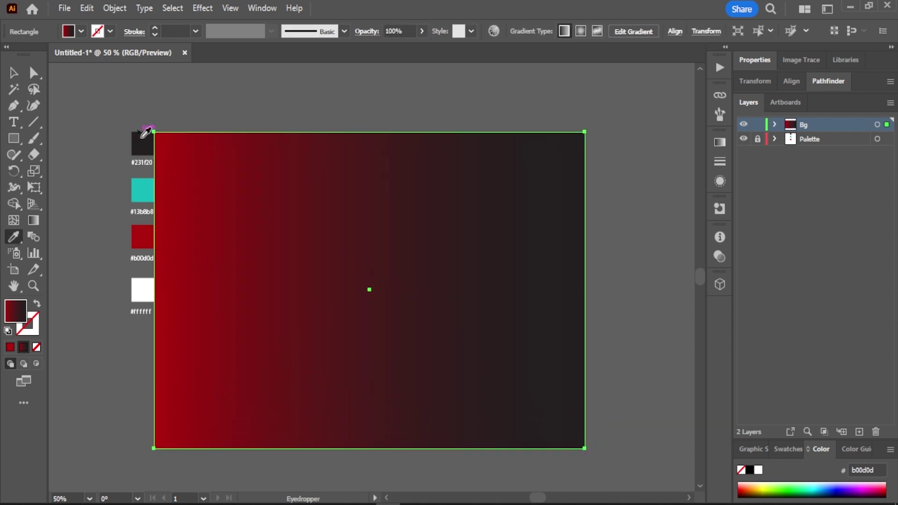
pyautogui.click(140, 140)
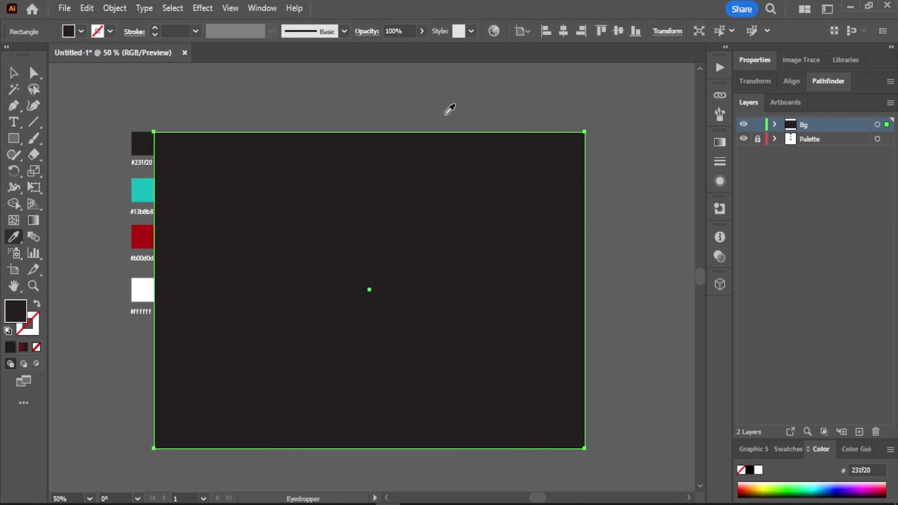
pyautogui.press('v')
pyautogui.click(458, 98)
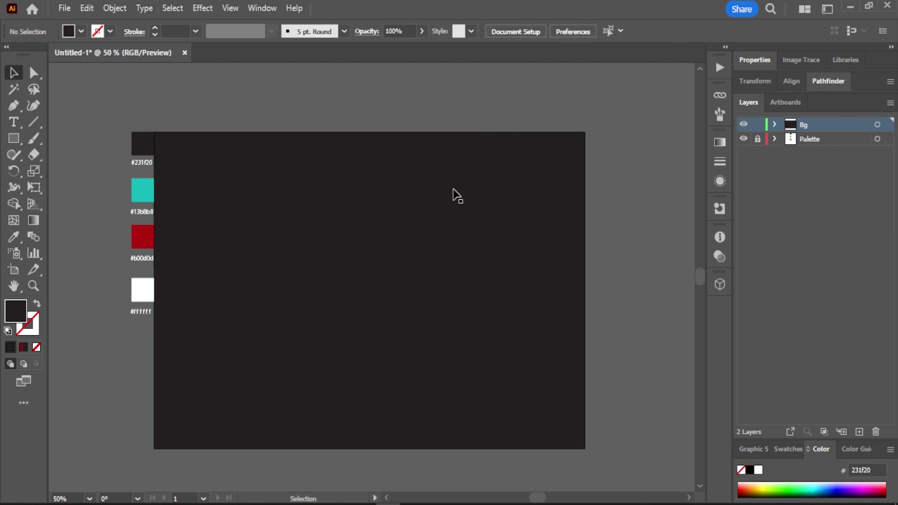
pyautogui.click(457, 195)
pyautogui.click(757, 124)
# On a new layer, type MERDEKA in Montserrat Extra Bold at 150 pt.
pyautogui.click(861, 429)
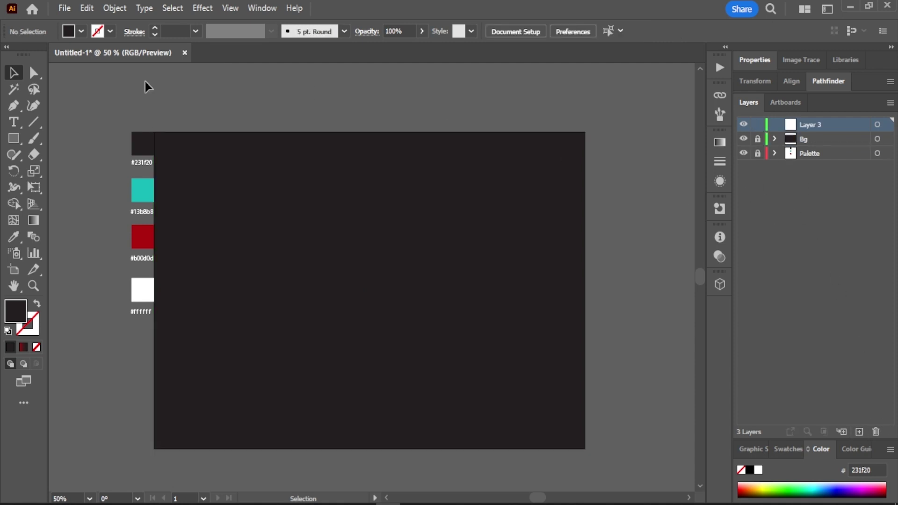
pyautogui.click(13, 122)
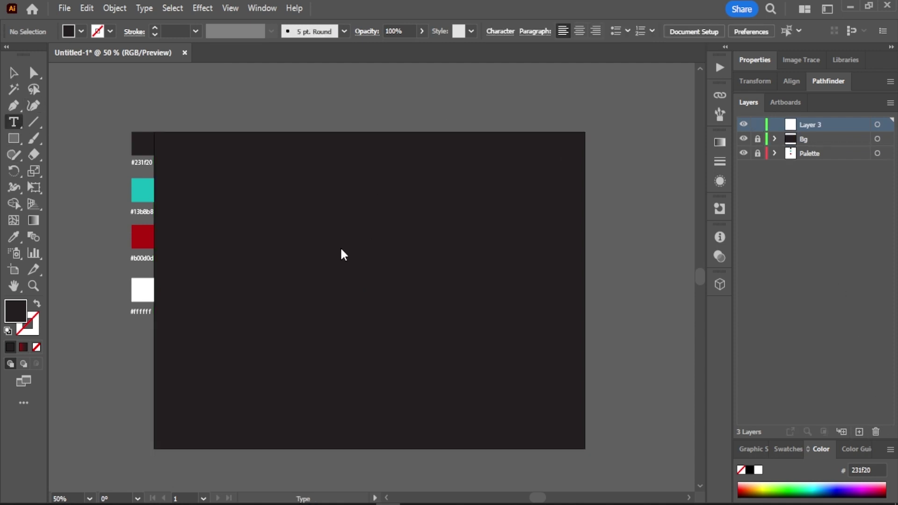
pyautogui.click(279, 270)
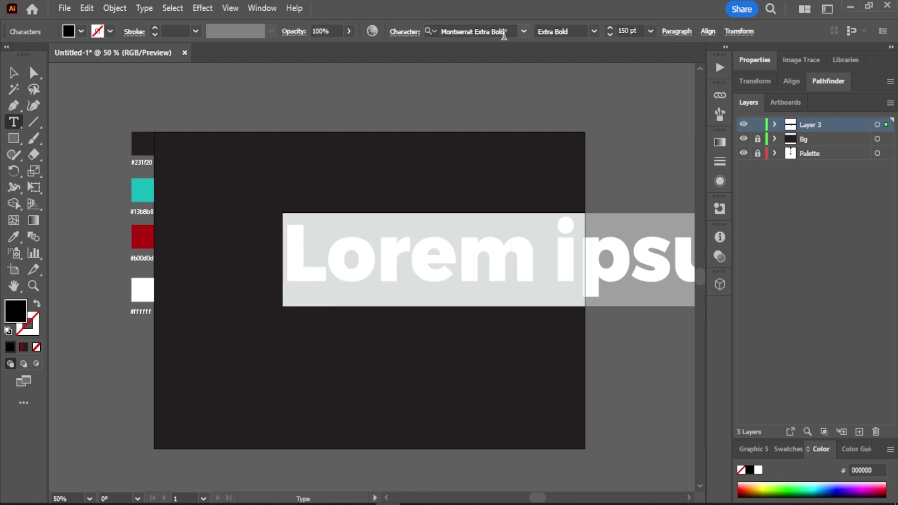
pyautogui.click(501, 32)
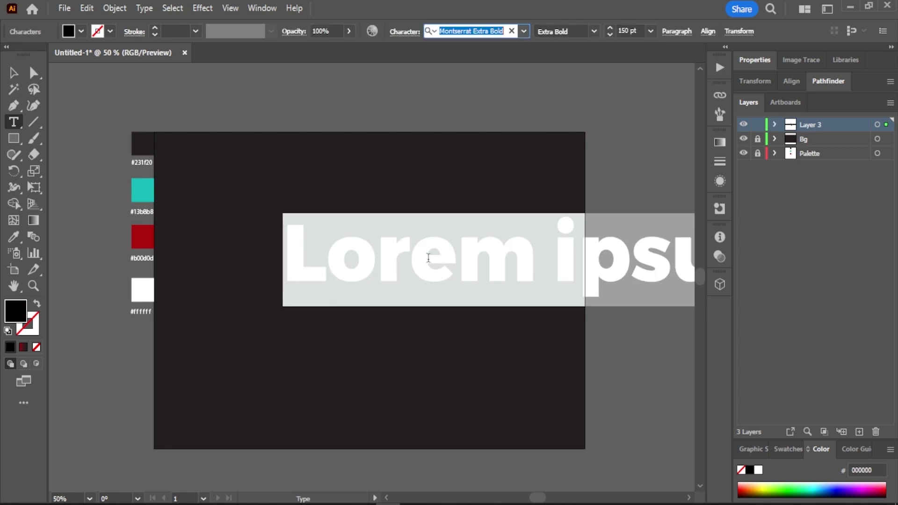
pyautogui.press('Return')
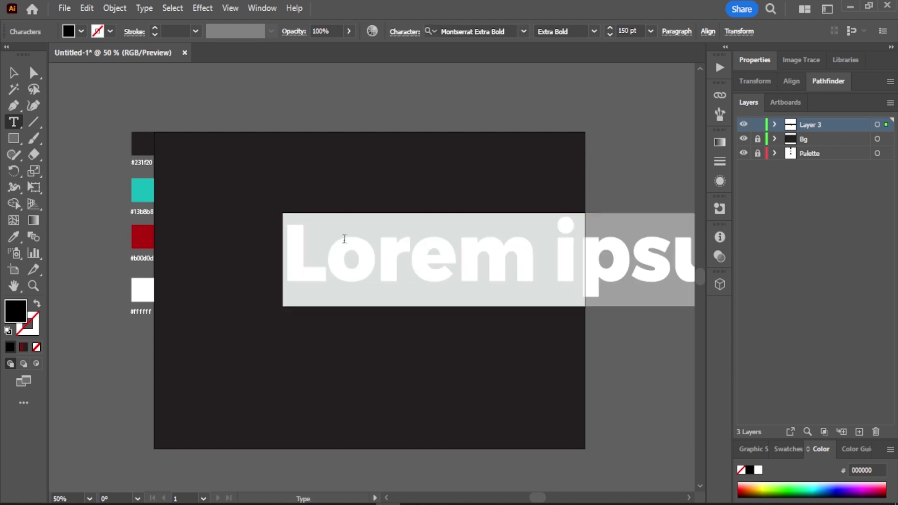
pyautogui.write('MER')
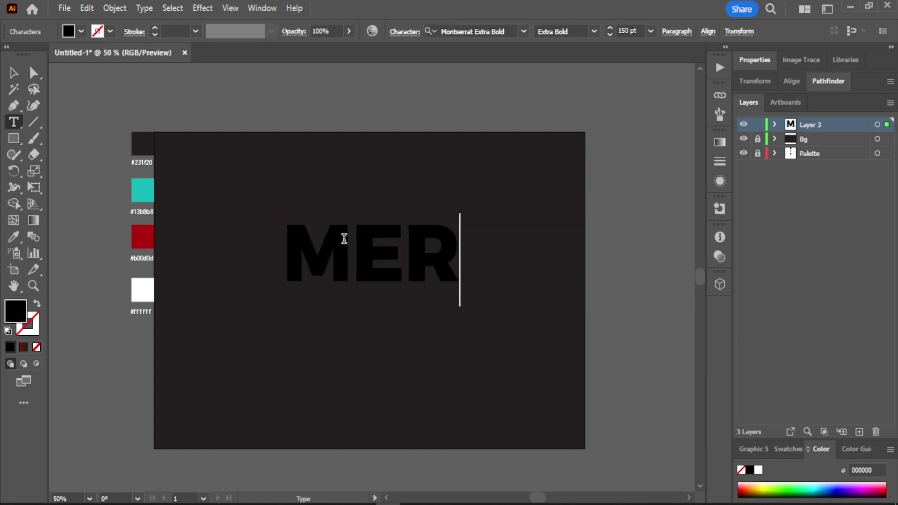
pyautogui.write('DEKA')
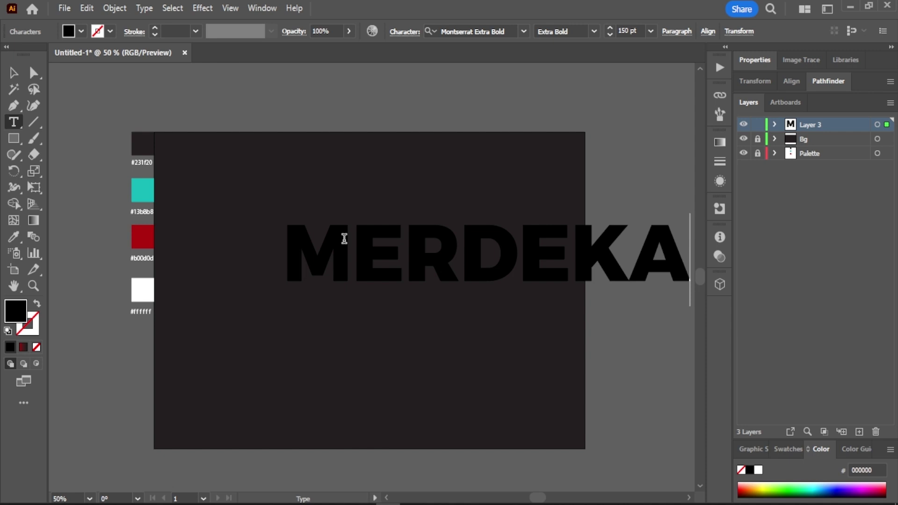
pyautogui.press('Escape')
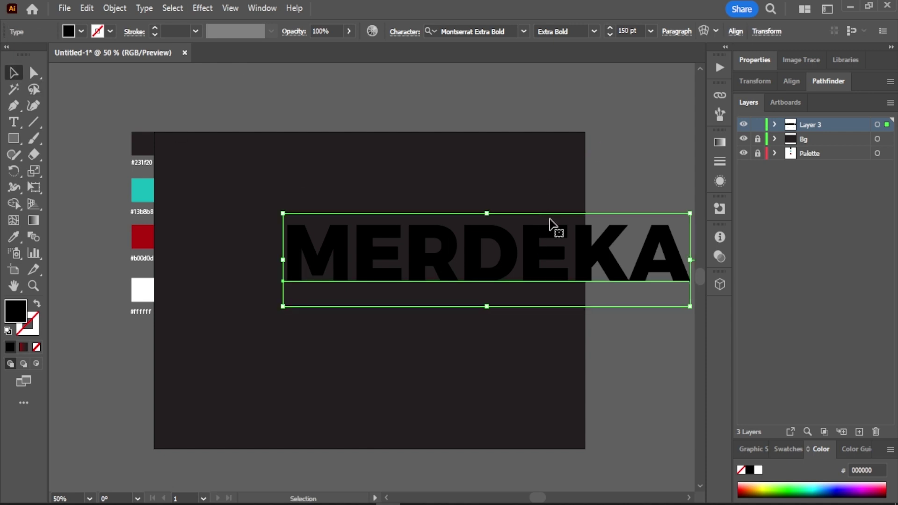
# Centre MERDEKA horizontally and vertically on the artboard and colour it white.
pyautogui.click(790, 82)
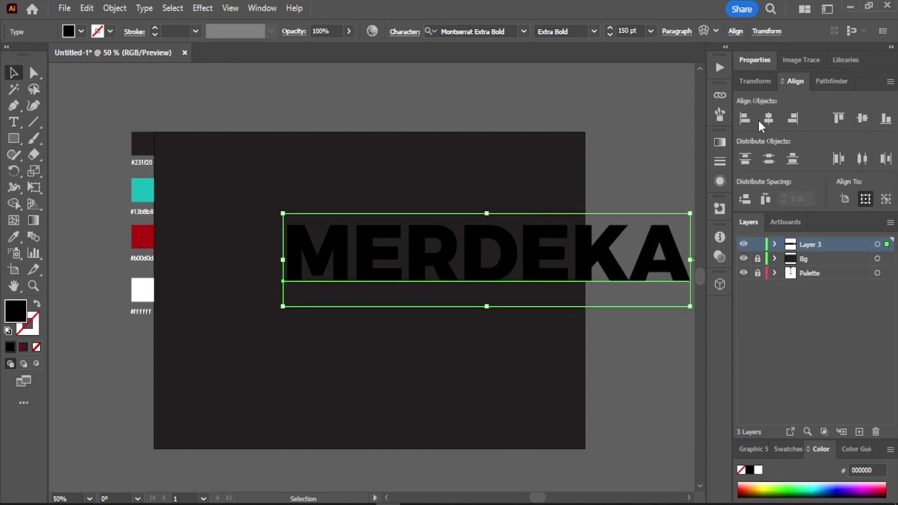
pyautogui.click(768, 119)
pyautogui.click(862, 118)
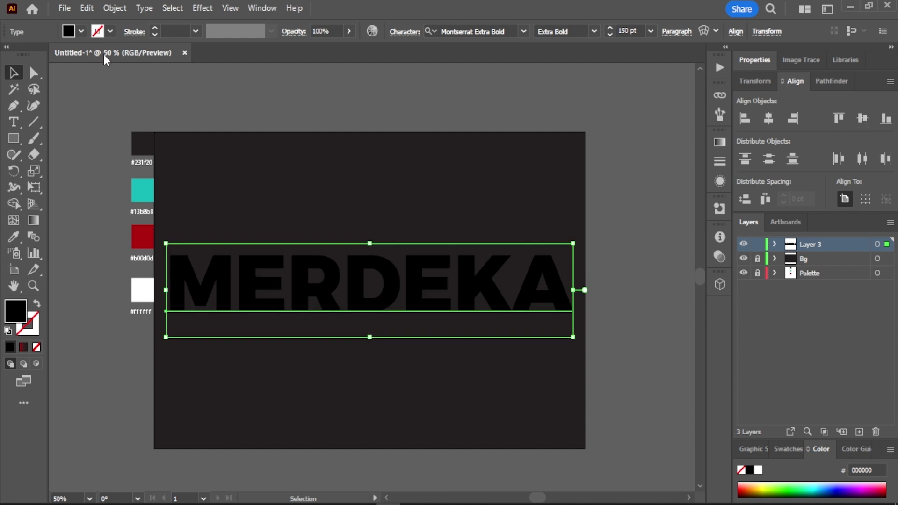
pyautogui.press('i')
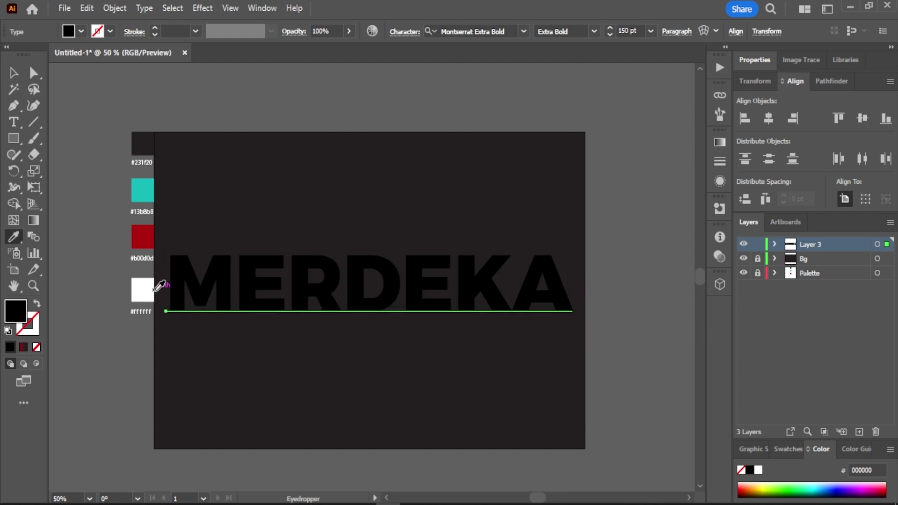
pyautogui.click(159, 285)
pyautogui.click(13, 72)
pyautogui.click(397, 262)
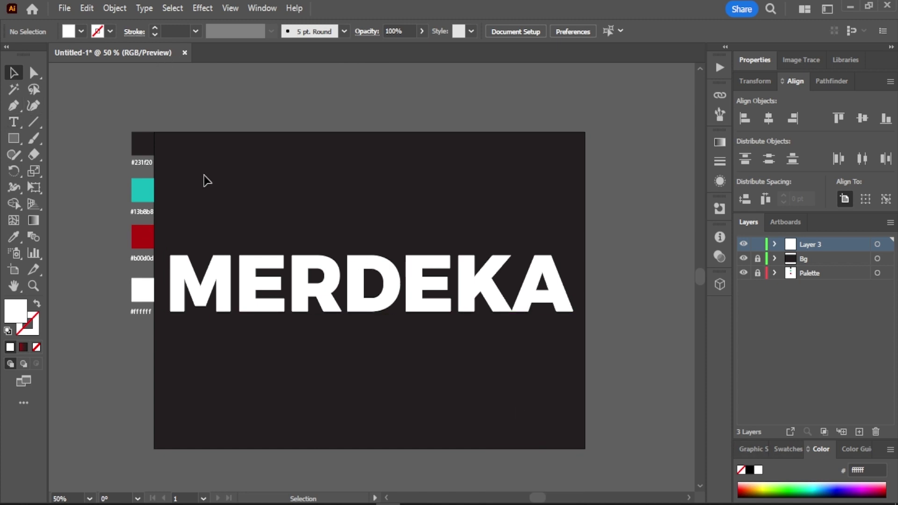
pyautogui.click(288, 309)
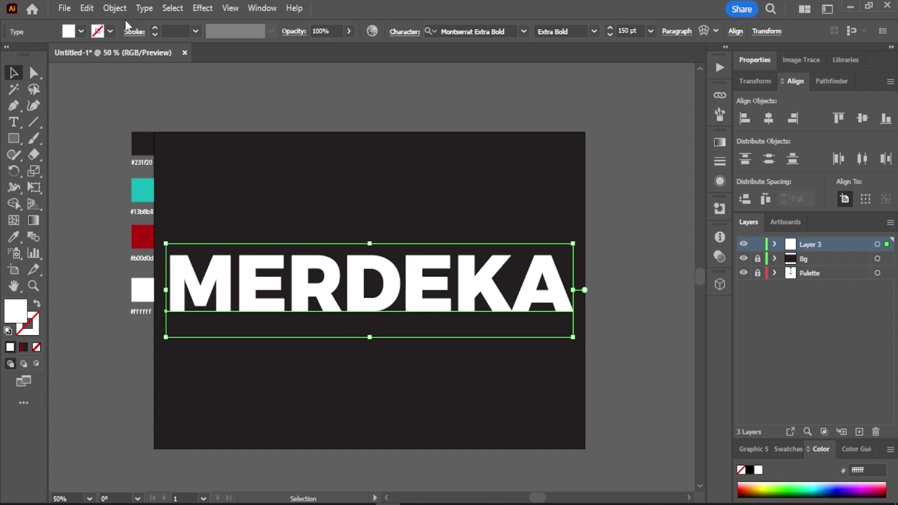
# Expand MERDEKA with Object > Expand (Object and Fill), check the letter group, then reselect it.
pyautogui.click(114, 8)
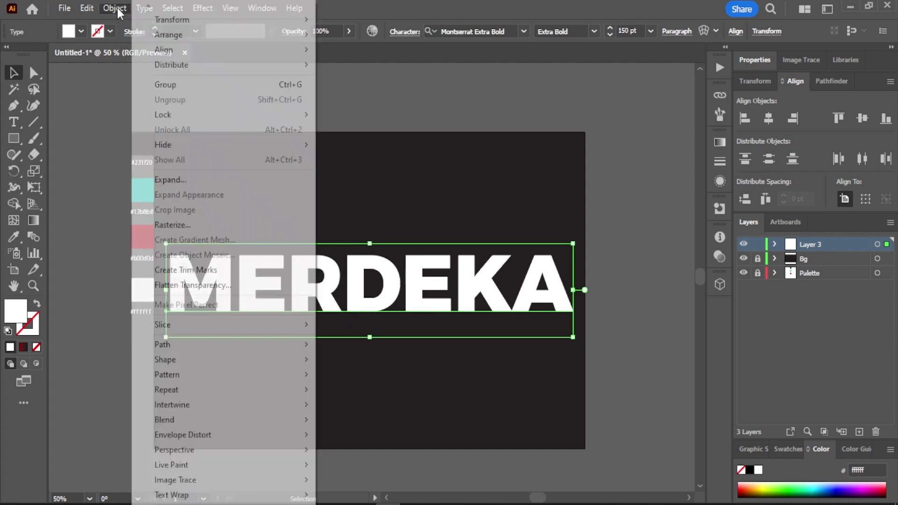
pyautogui.click(222, 182)
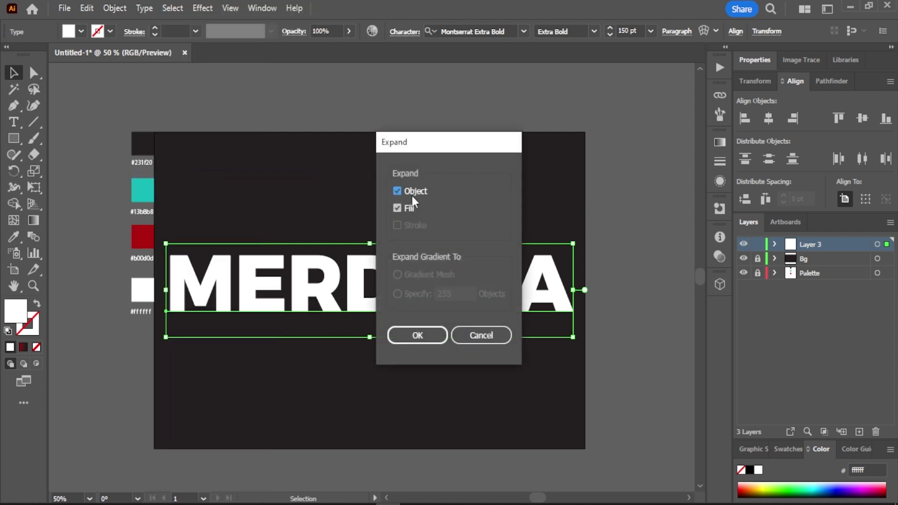
pyautogui.click(416, 335)
pyautogui.doubleClick(374, 297)
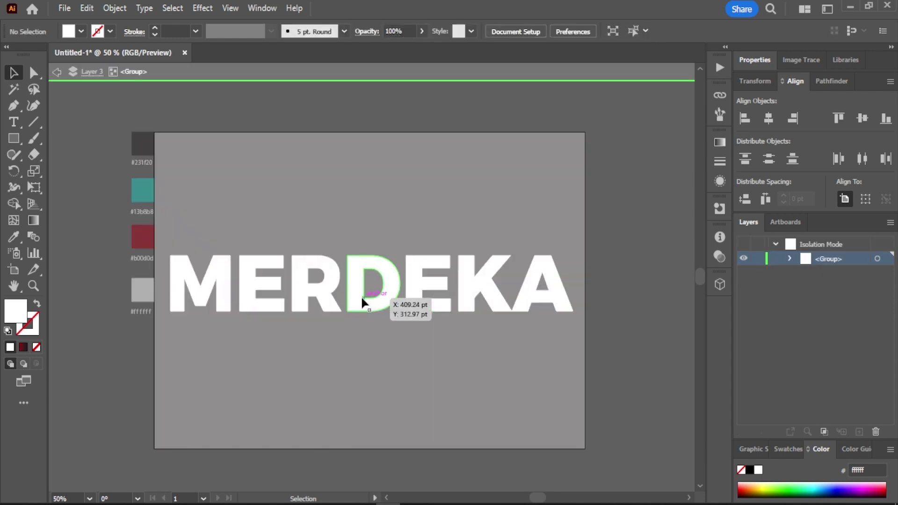
pyautogui.moveTo(359, 305)
pyautogui.mouseDown()
pyautogui.moveTo(374, 382)
pyautogui.moveTo(353, 293)
pyautogui.mouseUp()
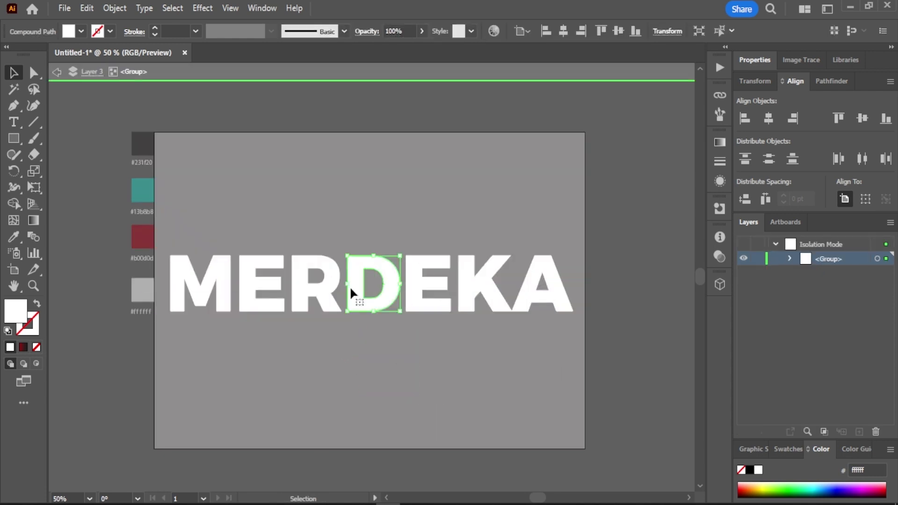
pyautogui.doubleClick(387, 190)
pyautogui.click(319, 297)
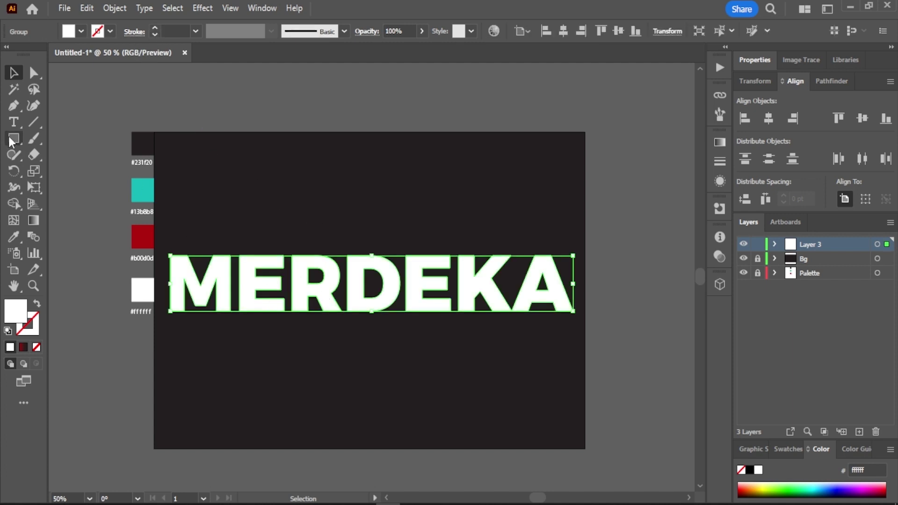
# Draw two thin rectangles across MERDEKA, move one up over ERDE, and select everything.
pyautogui.press('m')
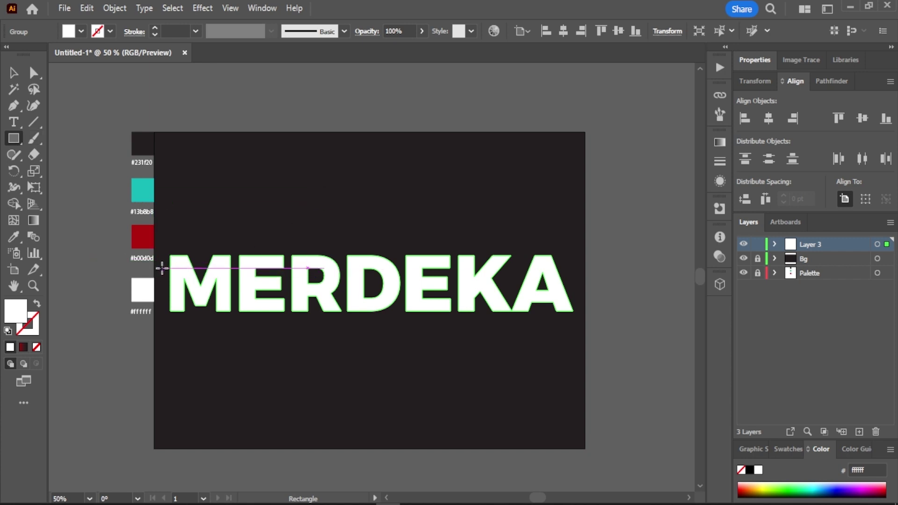
pyautogui.moveTo(162, 267); pyautogui.dragTo(579, 272)
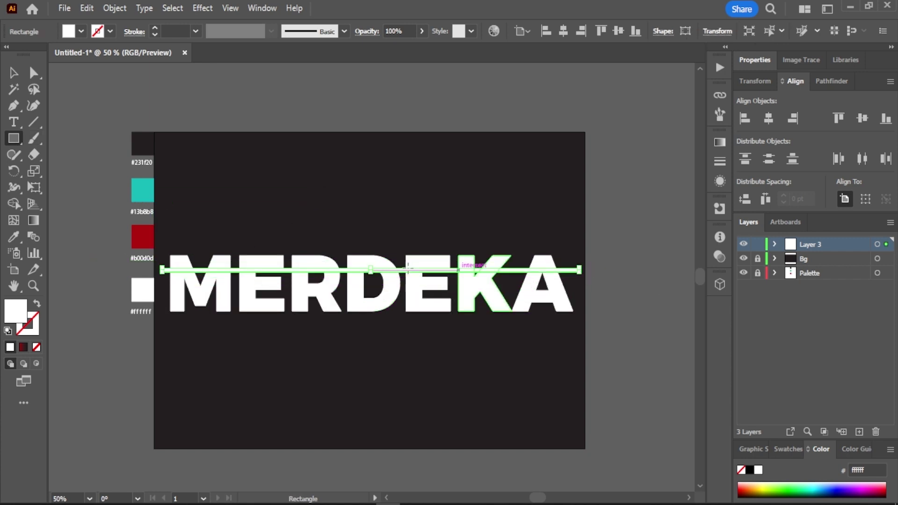
pyautogui.moveTo(164, 294); pyautogui.dragTo(579, 301)
pyautogui.press('v')
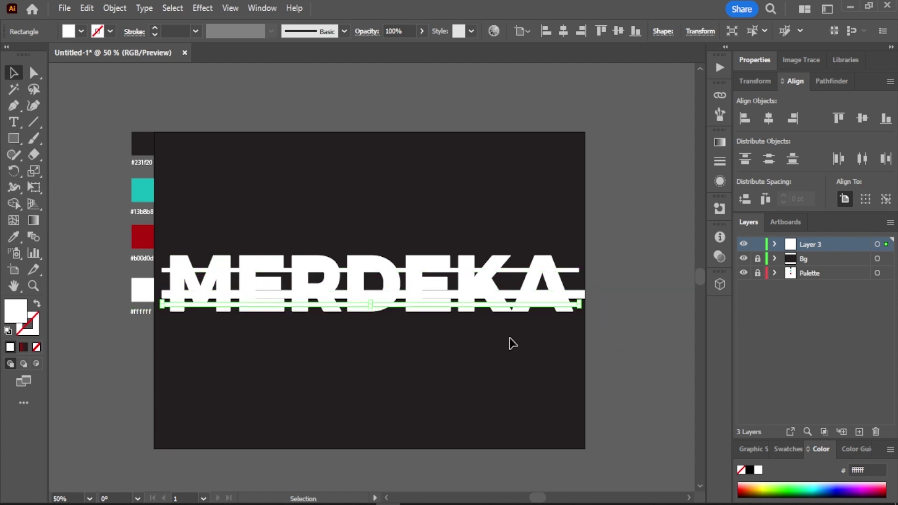
pyautogui.scroll(3, 332, 249)
pyautogui.moveTo(482, 401); pyautogui.dragTo(482, 336)
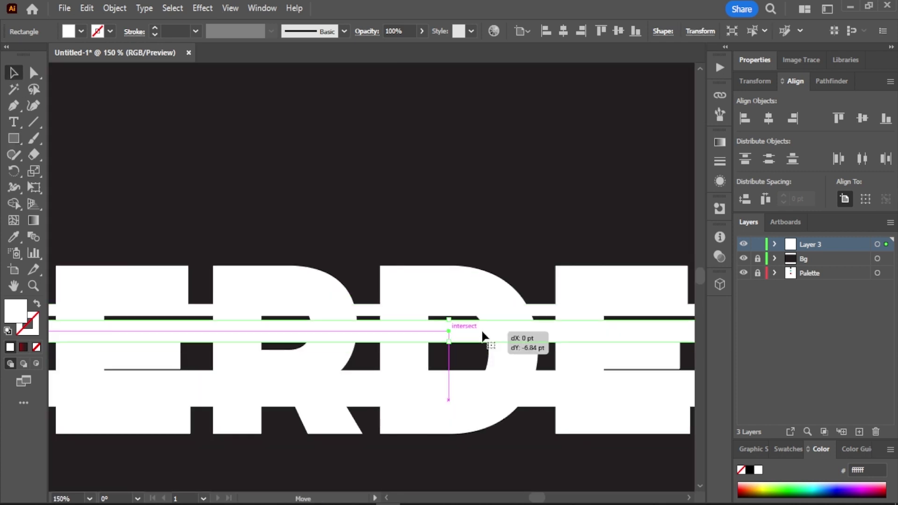
pyautogui.click(478, 216)
pyautogui.scroll(-1, 451, 190)
pyautogui.scroll(-1, 587, 209)
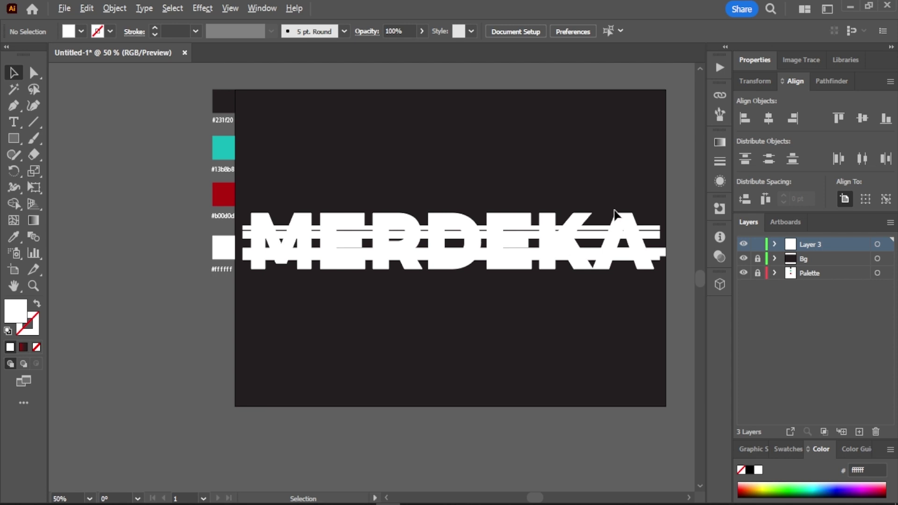
pyautogui.moveTo(239, 184); pyautogui.dragTo(634, 325)
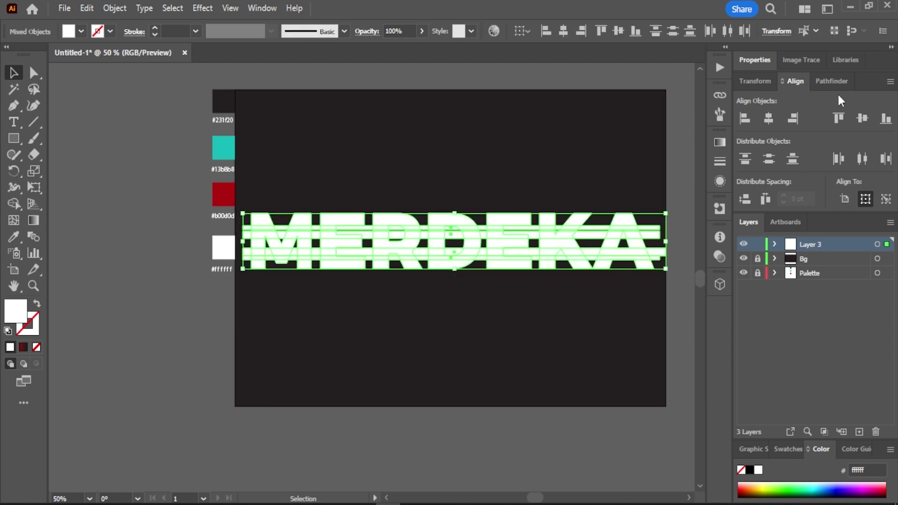
# Divide the word along the strips with Pathfinder, then clean up the slices around the M.
pyautogui.click(829, 82)
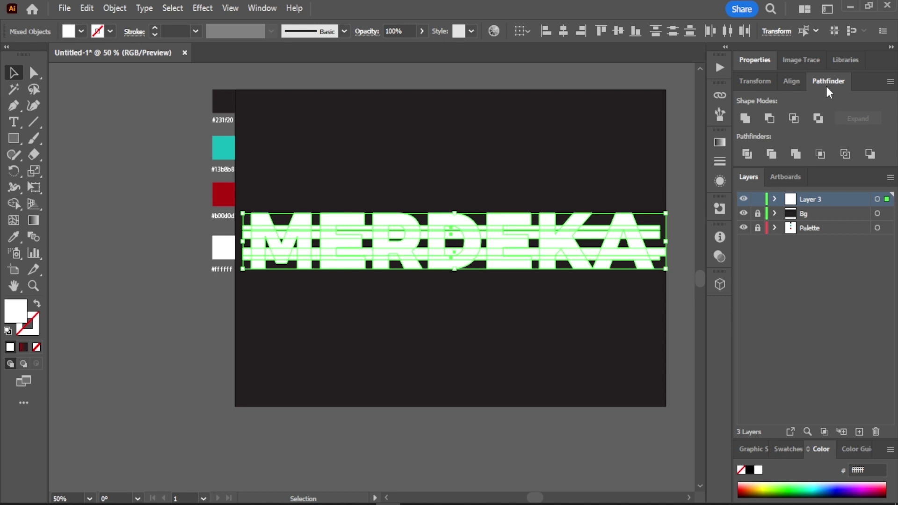
pyautogui.click(750, 156)
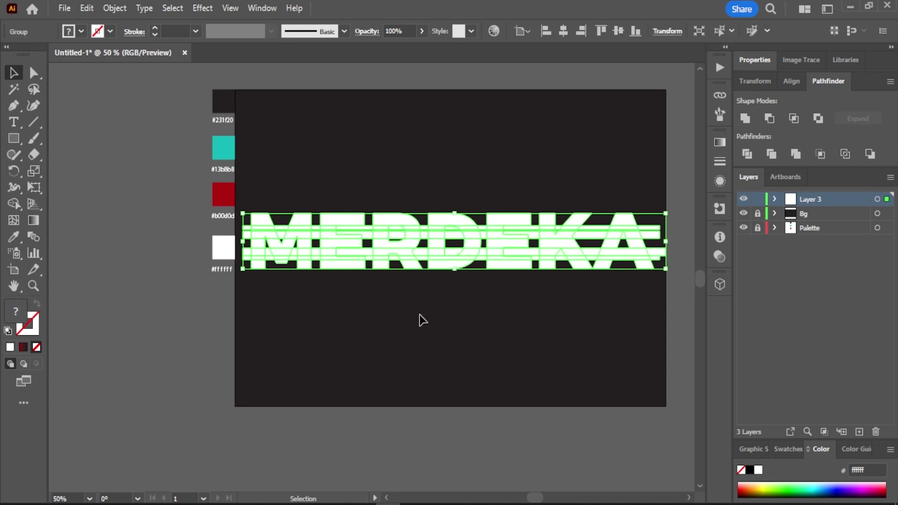
pyautogui.scroll(3, 207, 237)
pyautogui.scroll(-2, 207, 237)
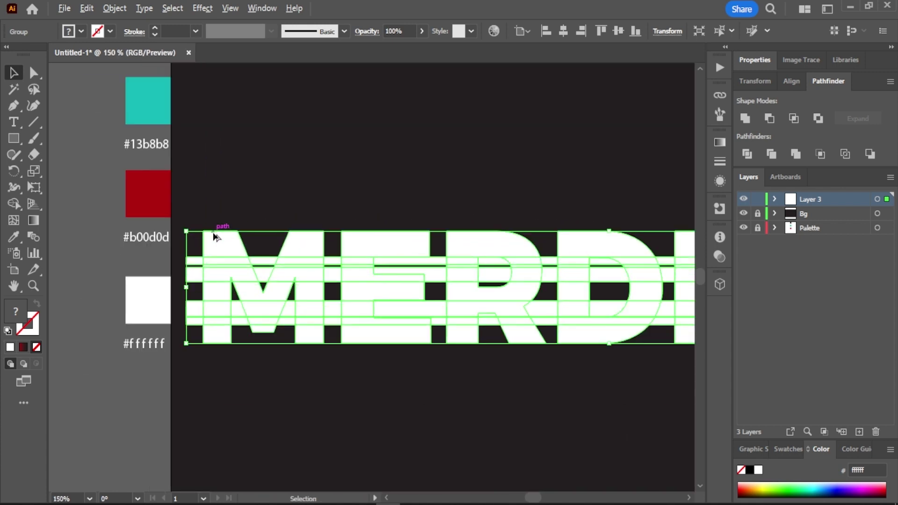
pyautogui.hotkey('shift', 'm')
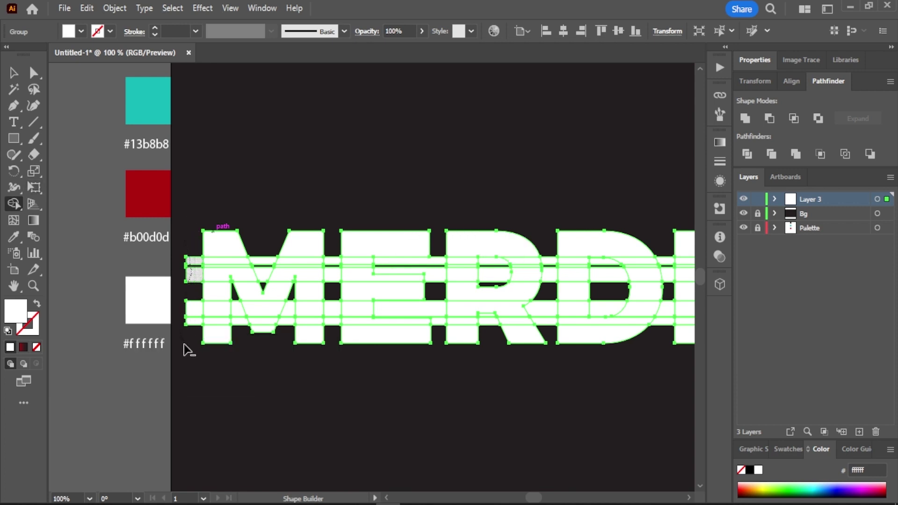
pyautogui.moveTo(194, 322); pyautogui.dragTo(194, 259)
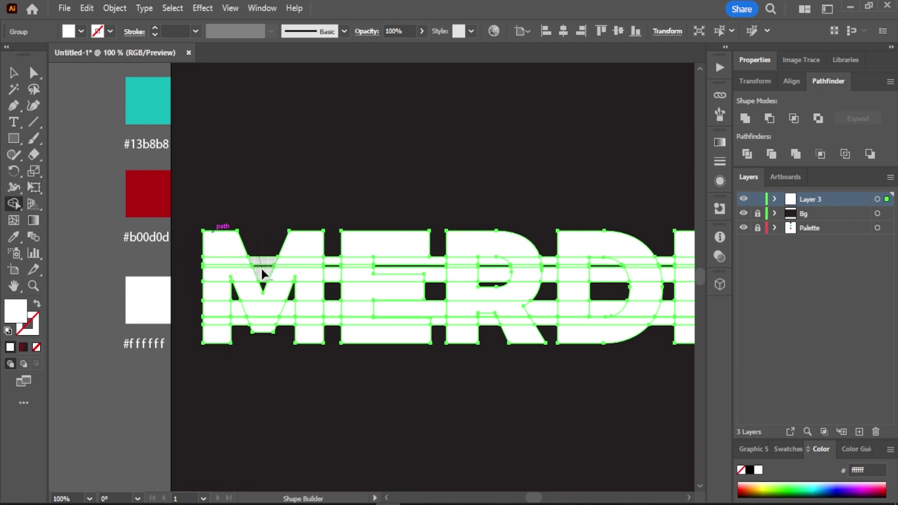
pyautogui.moveTo(262, 283); pyautogui.dragTo(261, 276)
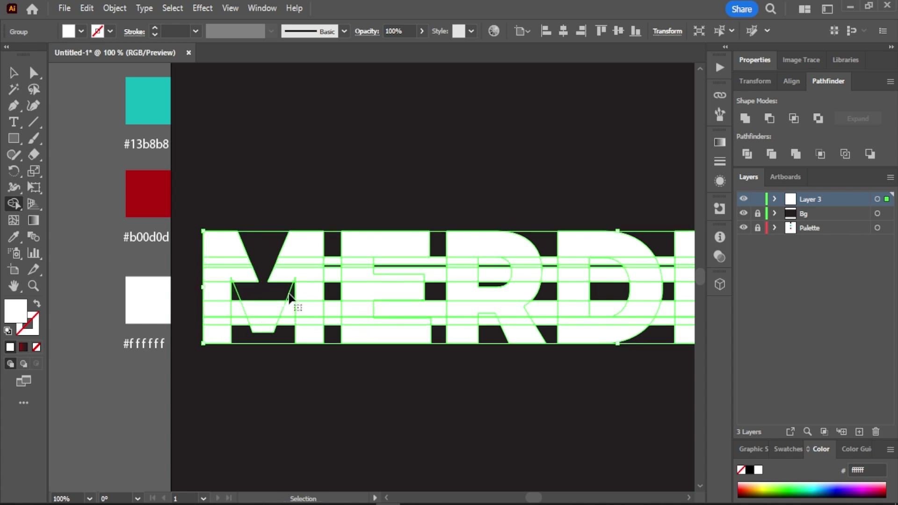
# Merge the split slice pieces through the E, R and D and the gaps between them.
pyautogui.scroll(3, 259, 271)
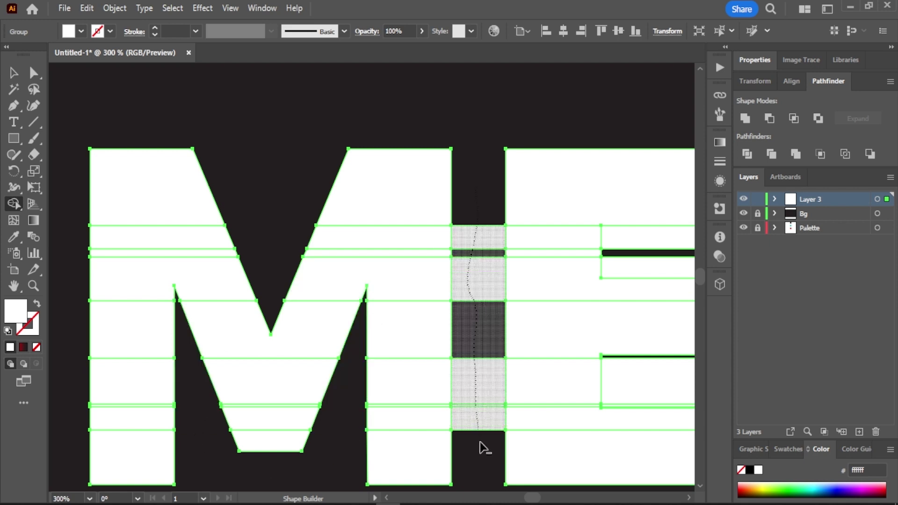
pyautogui.moveTo(476, 319); pyautogui.dragTo(149, 297)
pyautogui.moveTo(461, 215); pyautogui.dragTo(471, 387)
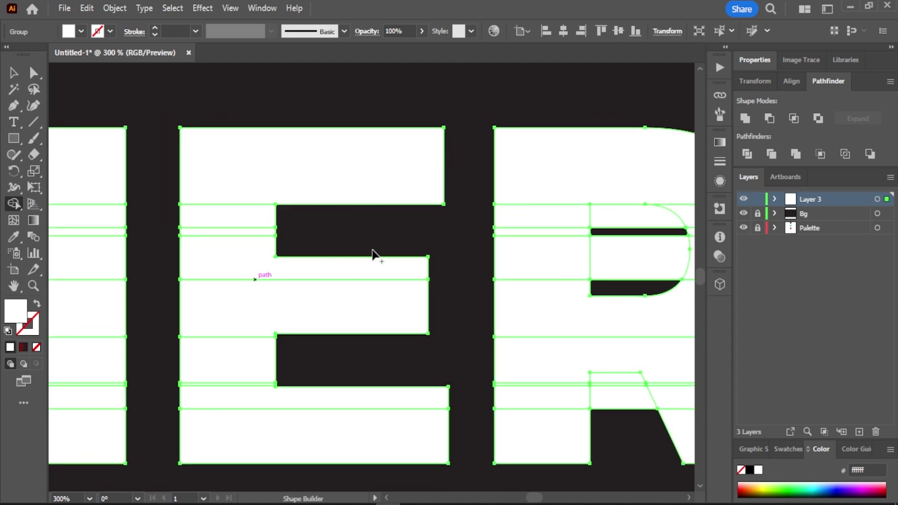
pyautogui.hscroll(5, 373, 254)
pyautogui.moveTo(321, 262); pyautogui.dragTo(314, 200)
pyautogui.moveTo(489, 323); pyautogui.dragTo(491, 374)
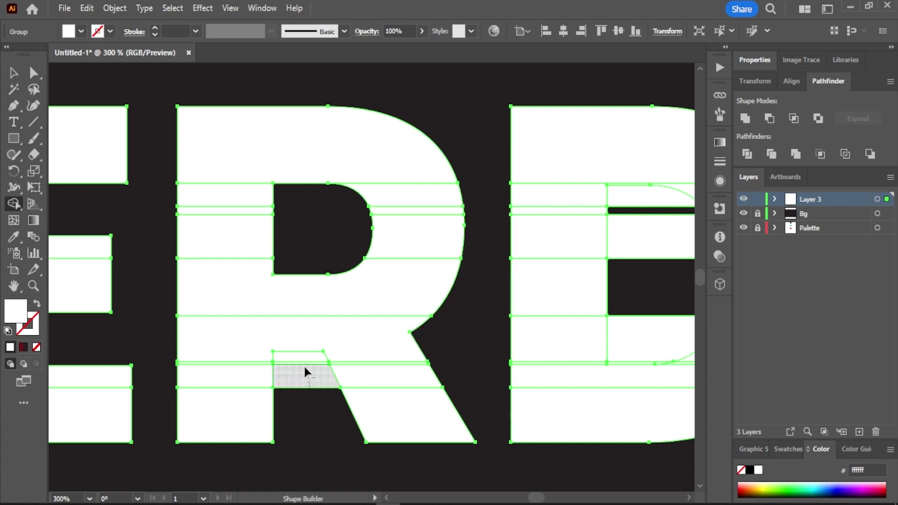
pyautogui.hscroll(5, 496, 287)
pyautogui.moveTo(334, 353); pyautogui.dragTo(328, 204)
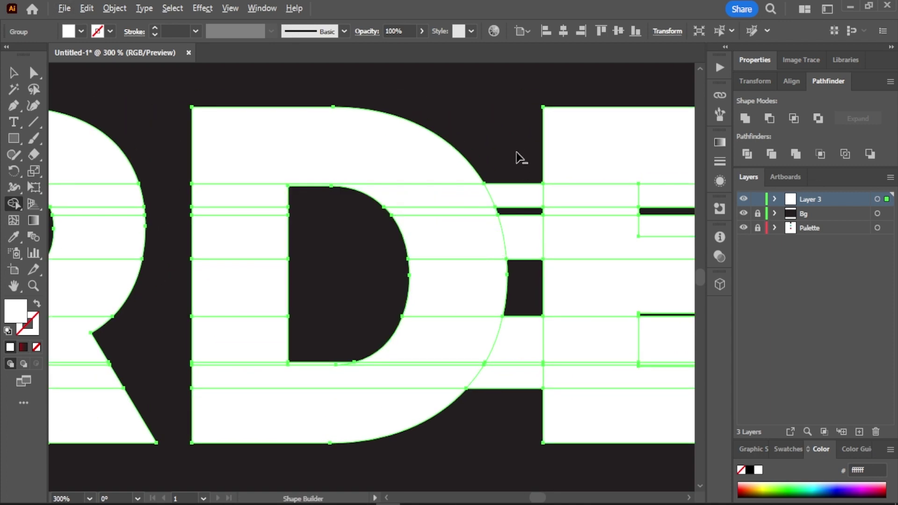
pyautogui.moveTo(517, 157); pyautogui.dragTo(501, 401)
# Remove the stray slice pieces in the E, K and A and the gaps between them.
pyautogui.hscroll(6, 468, 234)
pyautogui.moveTo(457, 125); pyautogui.dragTo(454, 364)
pyautogui.hscroll(6, 455, 365)
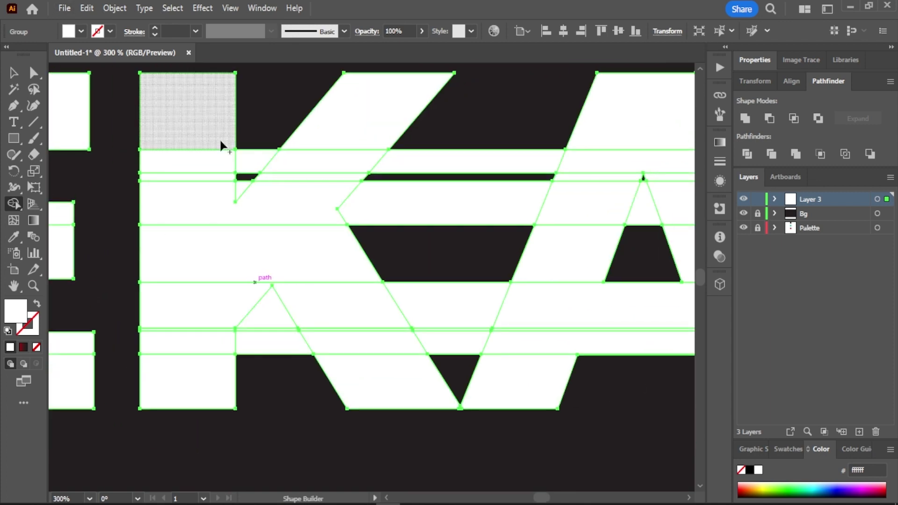
pyautogui.moveTo(241, 192); pyautogui.dragTo(465, 356)
pyautogui.moveTo(264, 328); pyautogui.dragTo(265, 323)
pyautogui.hscroll(5, 265, 323)
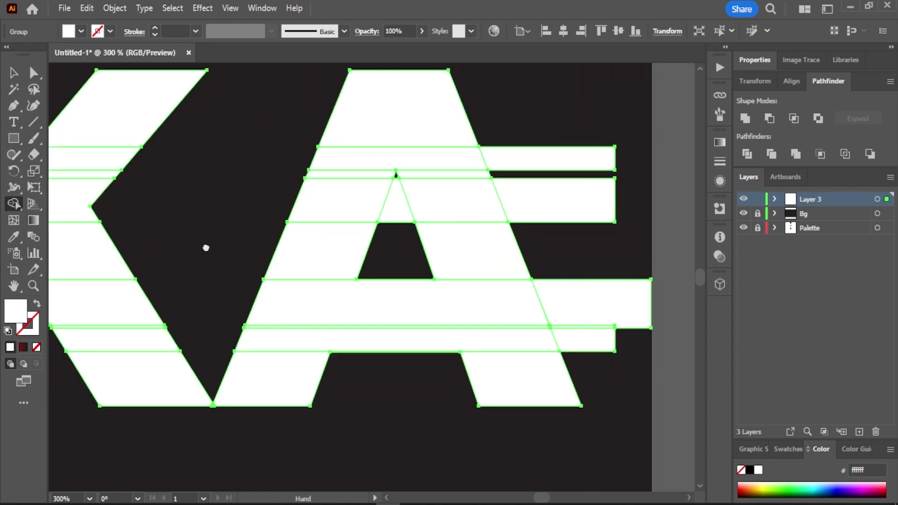
pyautogui.moveTo(389, 200); pyautogui.dragTo(595, 381)
pyautogui.scroll(-5, 440, 320)
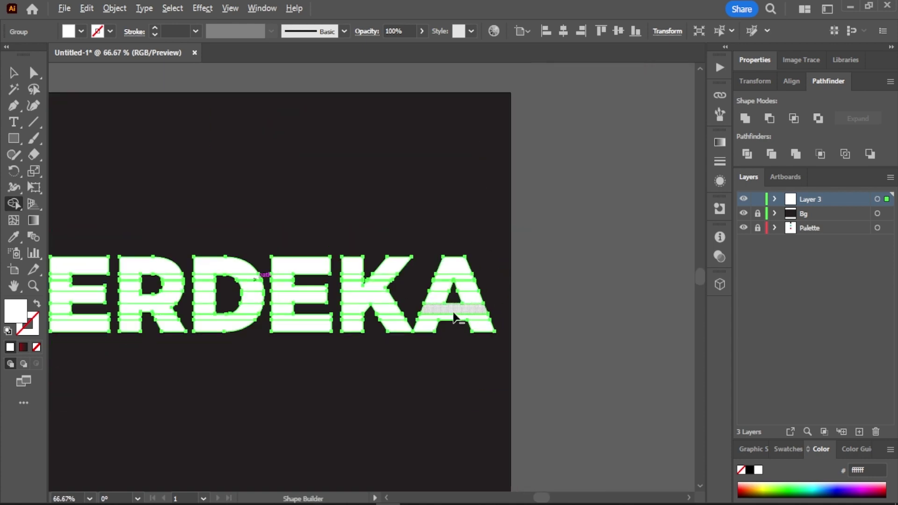
pyautogui.scroll(-2, 463, 321)
pyautogui.scroll(3, 285, 291)
pyautogui.scroll(-2, 292, 295)
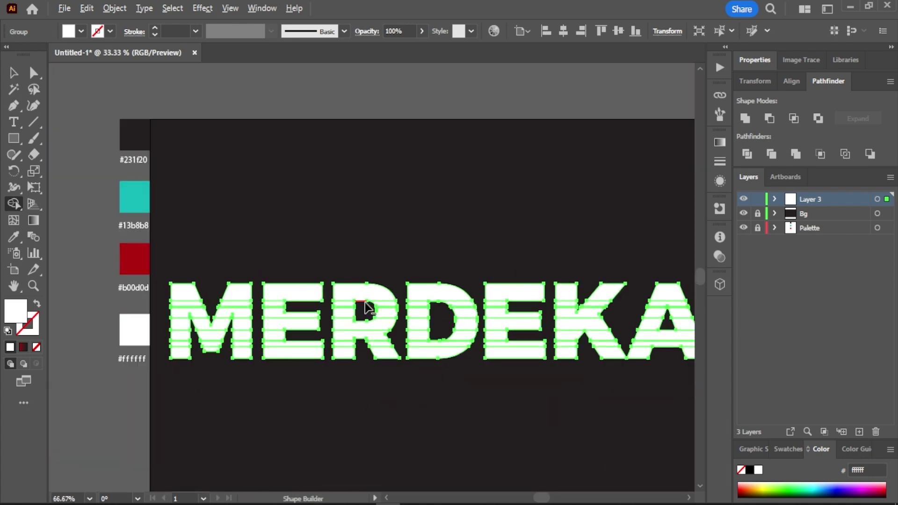
pyautogui.hscroll(2, 438, 232)
# Copy the MERDEKA lettering, paste it in front, and fill the copy teal.
pyautogui.click(13, 73)
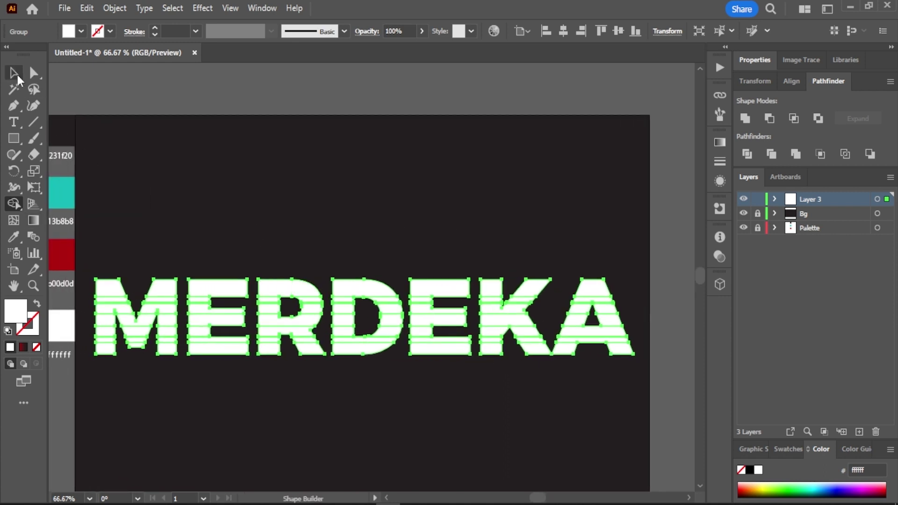
pyautogui.click(86, 93)
pyautogui.moveTo(103, 263); pyautogui.dragTo(652, 462)
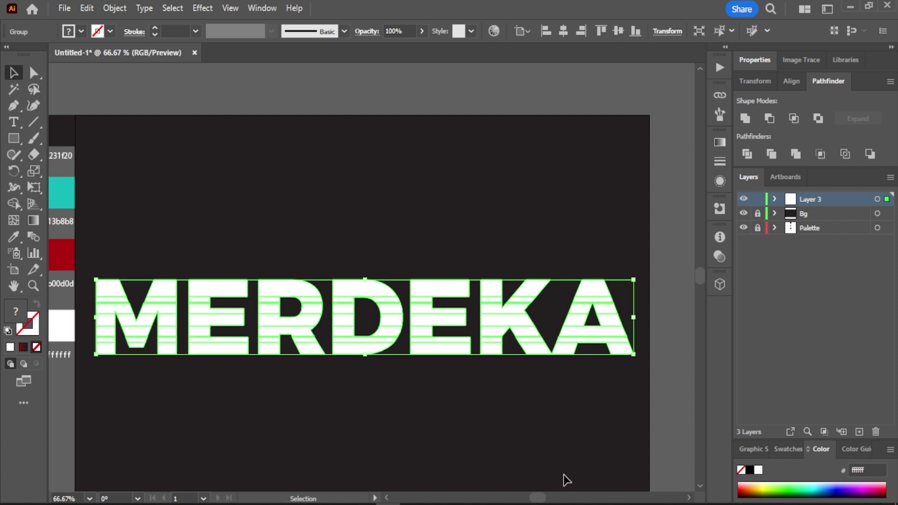
pyautogui.press('ctrl')
pyautogui.press('ctrl')
pyautogui.hotkey('ctrl', 'f')
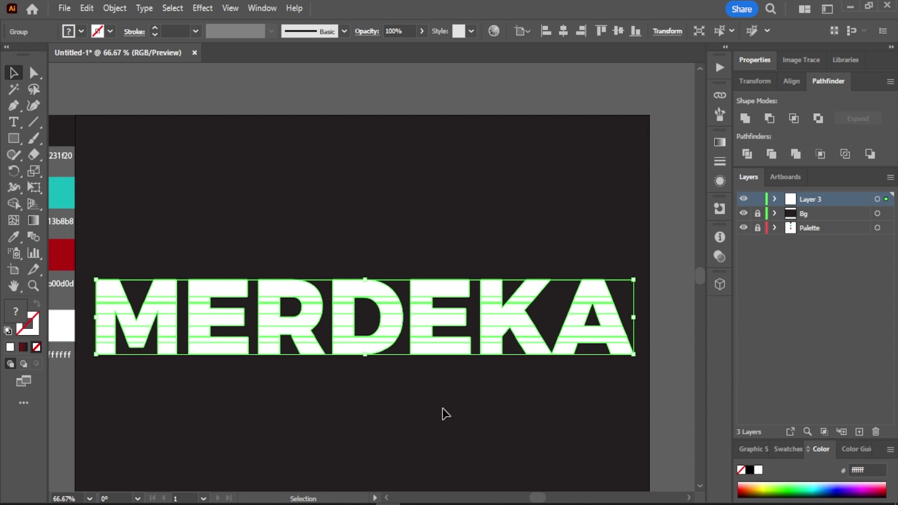
pyautogui.click(14, 237)
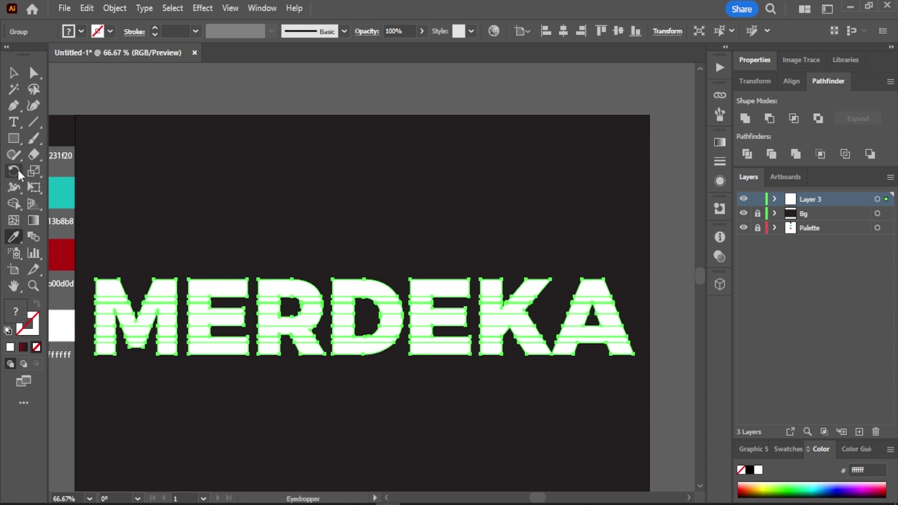
pyautogui.click(62, 187)
# Paste another copy of the lettering on top and fill it red.
pyautogui.click(14, 74)
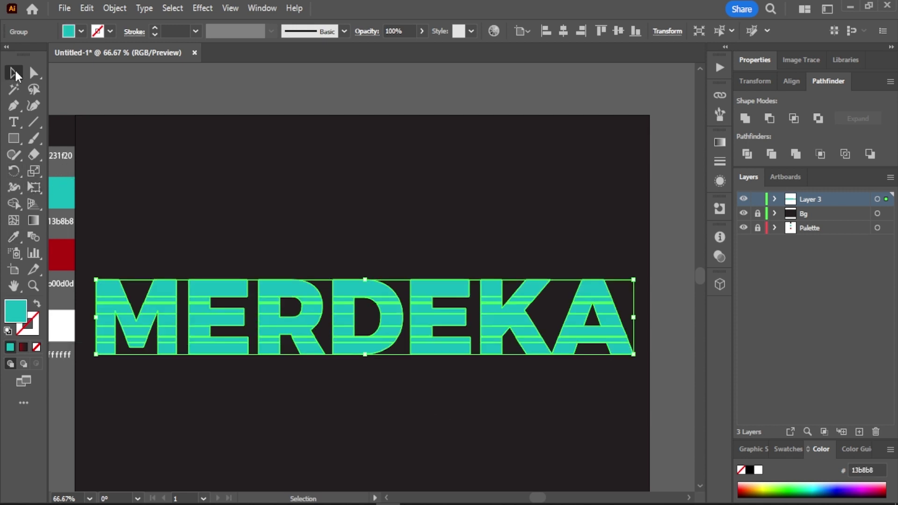
pyautogui.press('a')
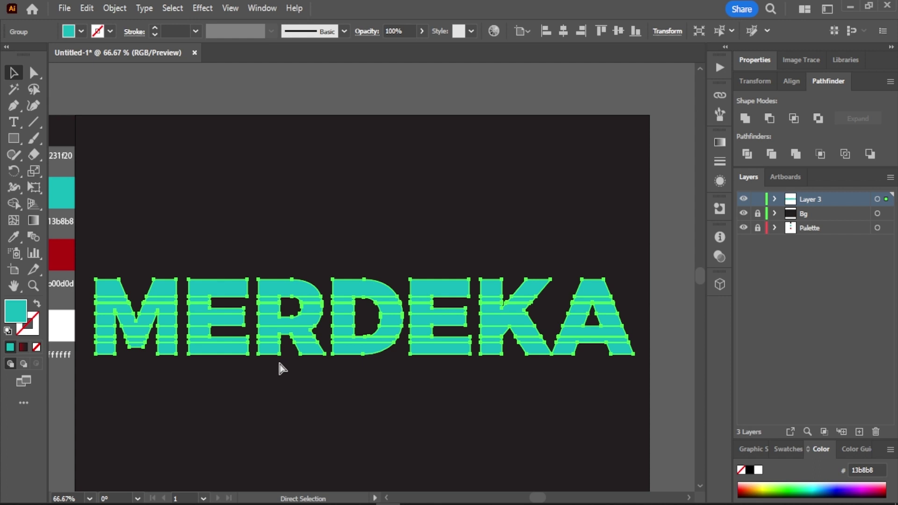
pyautogui.press('v')
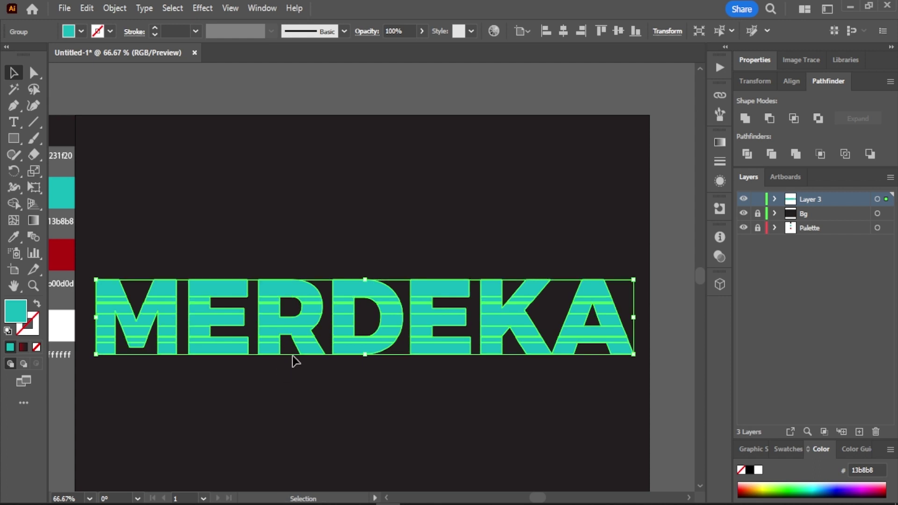
pyautogui.press('i')
pyautogui.click(63, 250)
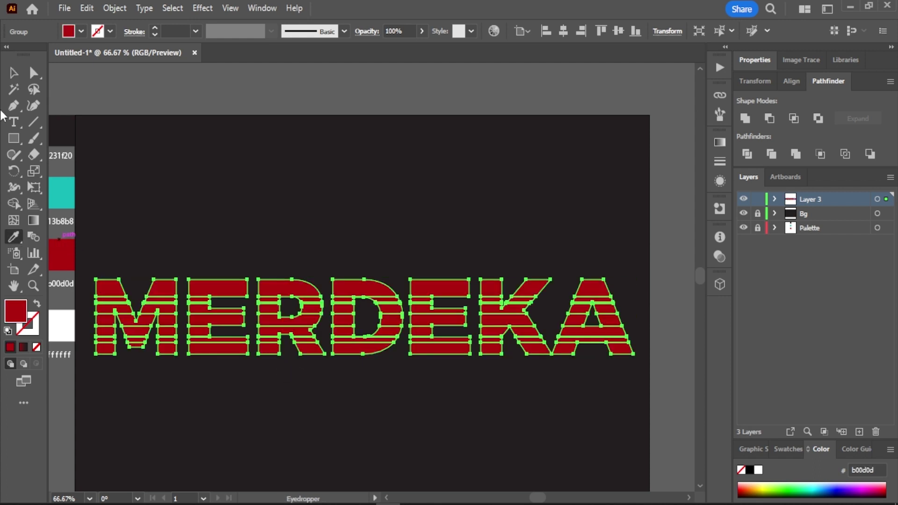
pyautogui.press('v')
# Send the red copy and then the teal copy to the back behind the white lettering.
pyautogui.click(311, 361)
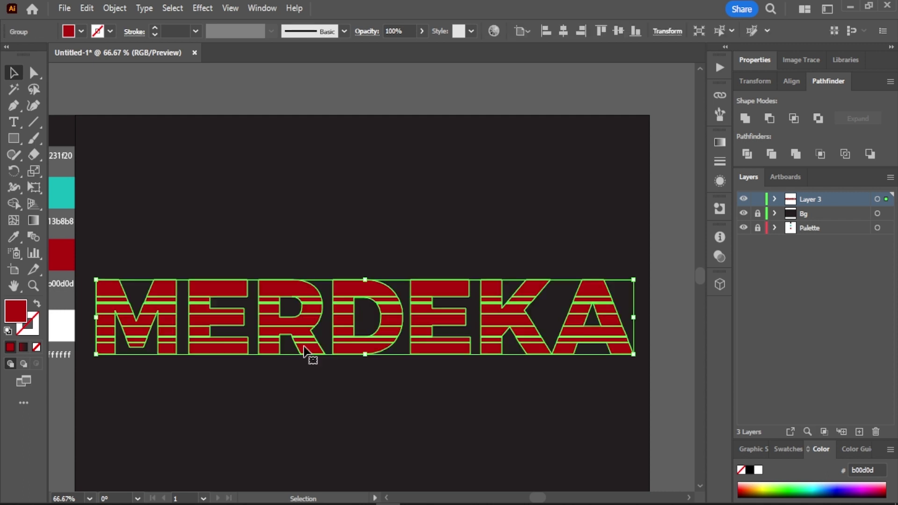
pyautogui.rightClick(304, 349)
pyautogui.click(557, 318)
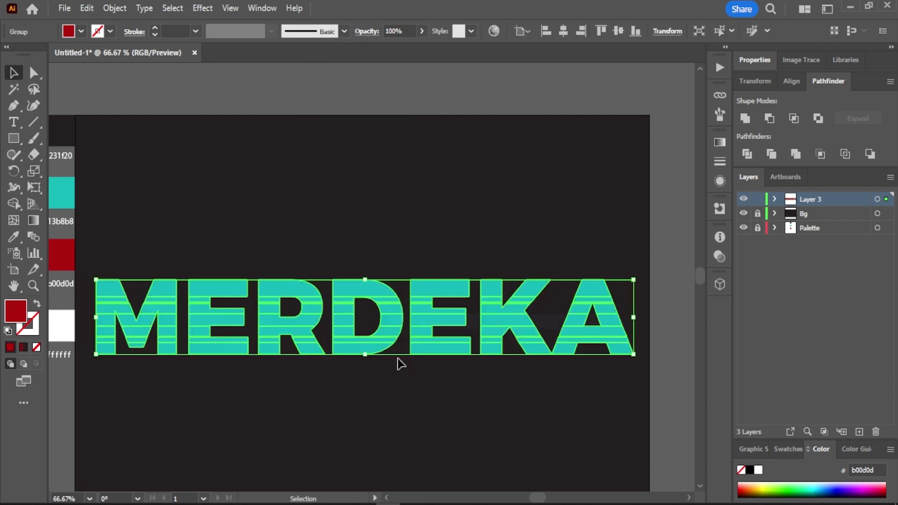
pyautogui.click(371, 412)
pyautogui.click(351, 346)
pyautogui.rightClick(351, 346)
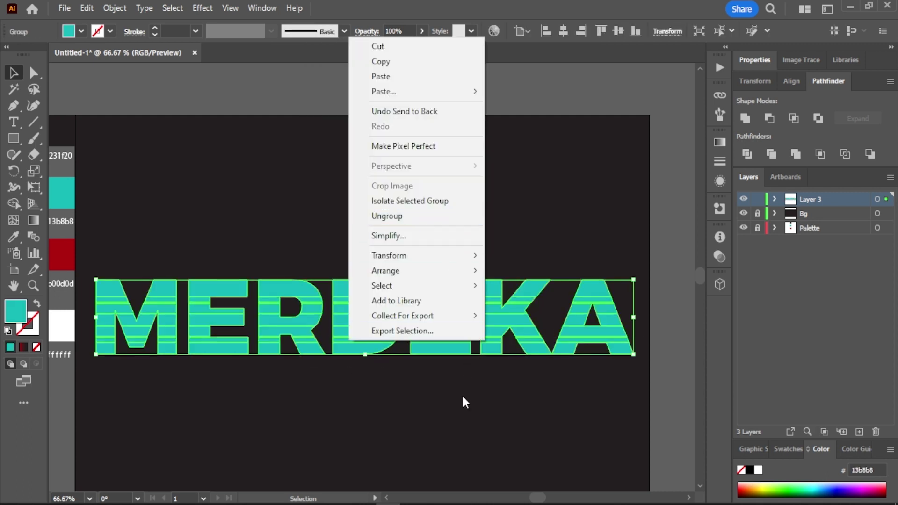
pyautogui.click(553, 314)
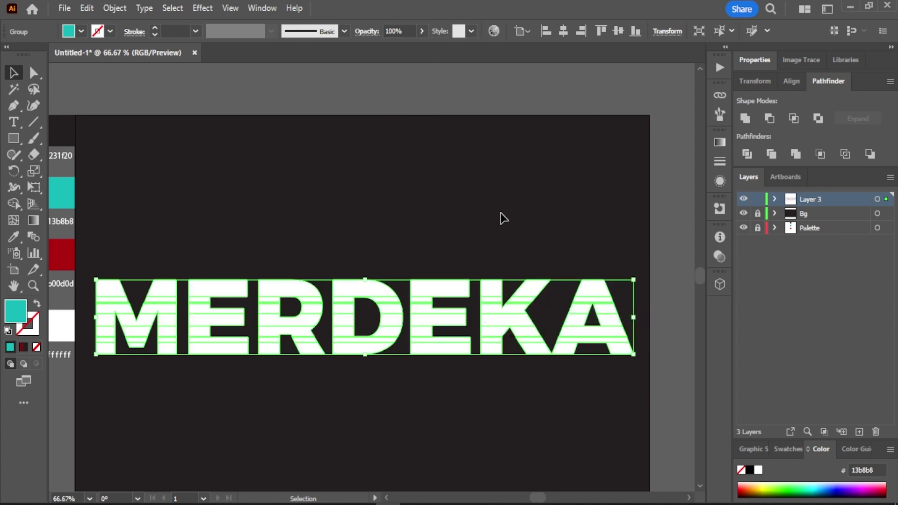
pyautogui.click(501, 214)
# Nudge the red MERDEKA copy one step right and the teal copy two steps left.
pyautogui.click(774, 200)
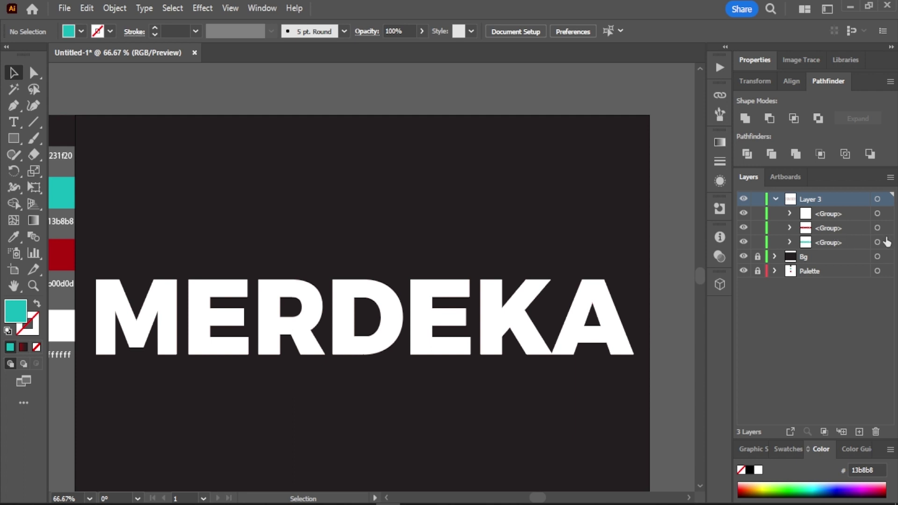
pyautogui.click(878, 228)
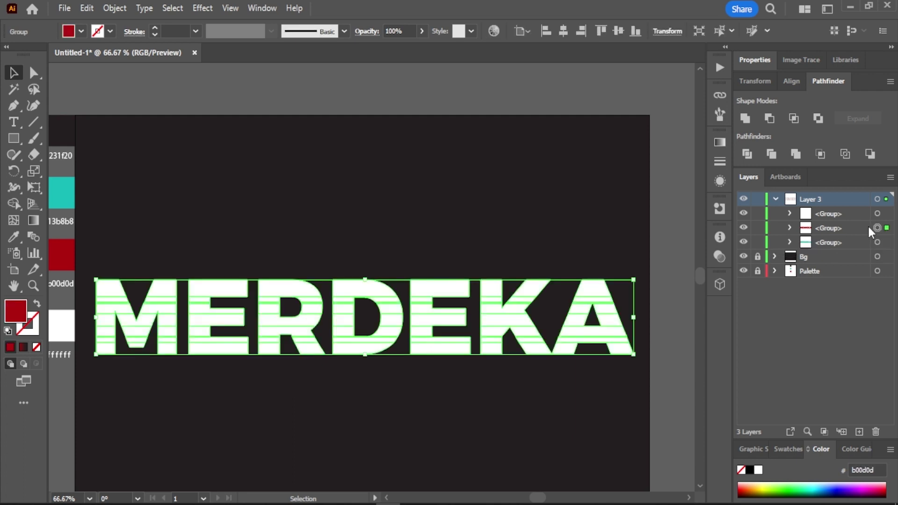
pyautogui.press('Right')
pyautogui.press('Right')
pyautogui.press('Right')
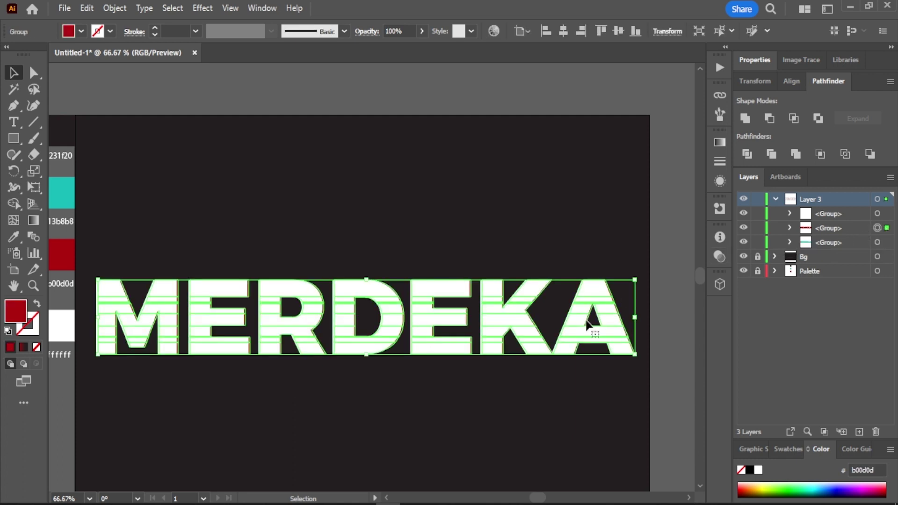
pyautogui.press('Right')
pyautogui.press('Right')
pyautogui.press('Right')
pyautogui.press('Right')
pyautogui.press('Right')
pyautogui.press('Right')
pyautogui.press('Right')
pyautogui.press('Right')
pyautogui.press('Right')
pyautogui.press('Left')
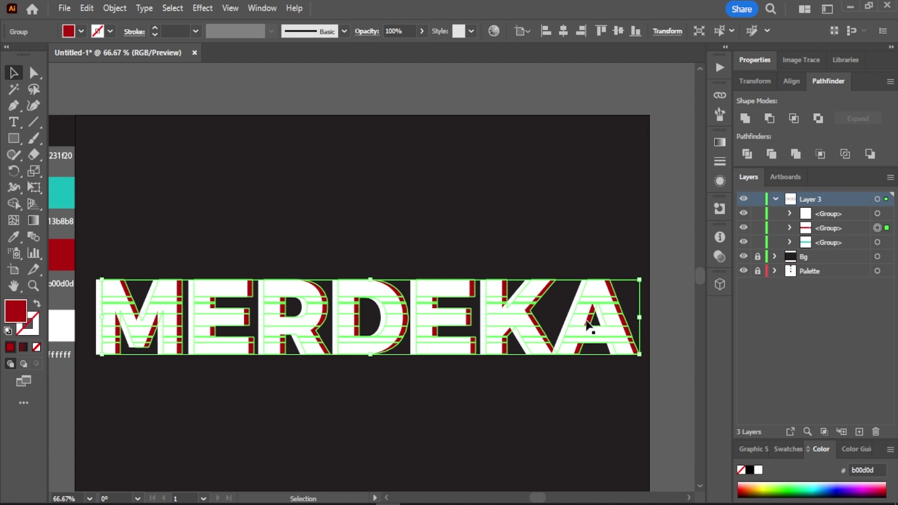
pyautogui.click(877, 242)
pyautogui.press('Left')
pyautogui.press('Left')
pyautogui.press('Left')
pyautogui.press('Left')
pyautogui.press('Left')
pyautogui.press('Left')
pyautogui.press('Left')
pyautogui.press('Left')
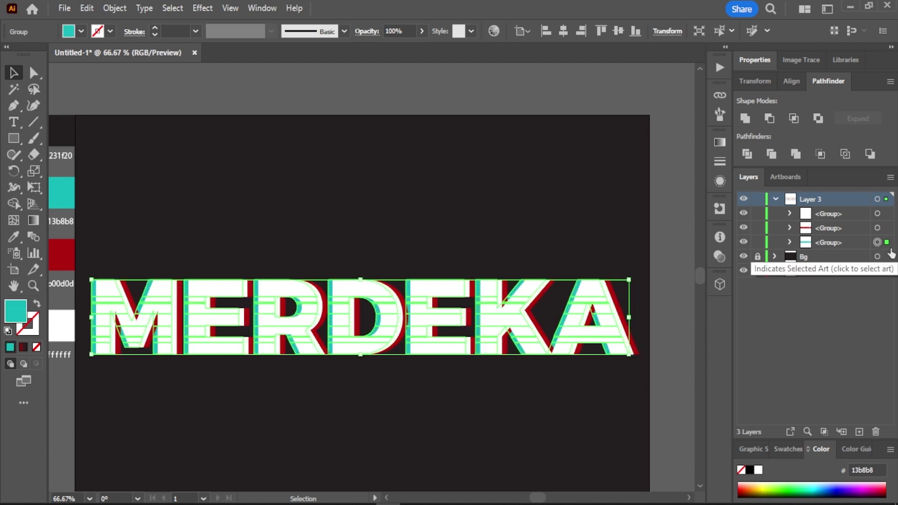
pyautogui.press('Left')
pyautogui.press('Left')
pyautogui.press('Left')
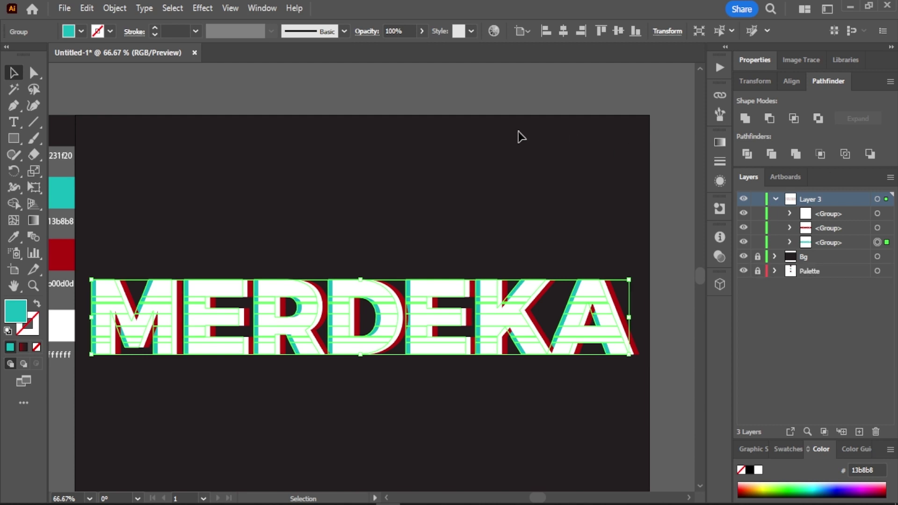
pyautogui.click(209, 114)
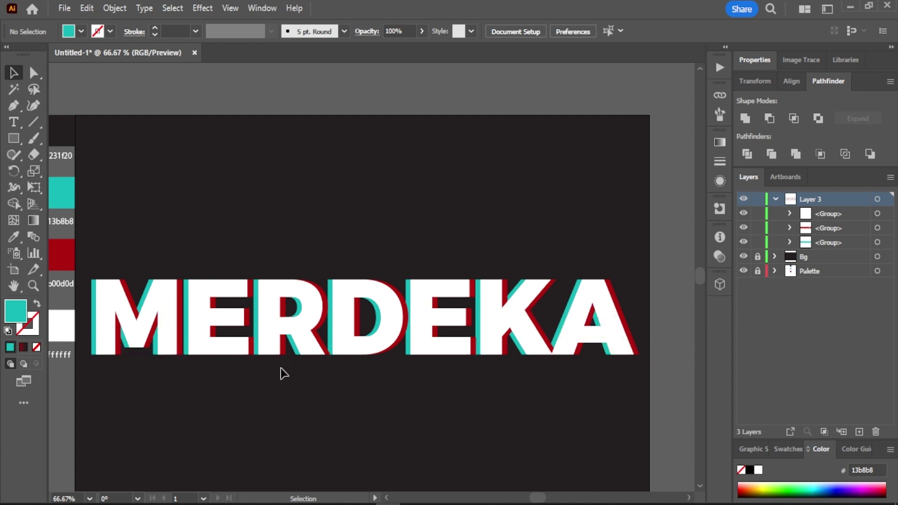
# Select all three MERDEKA groups and ungroup them into separate pieces.
pyautogui.click(558, 327)
pyautogui.click(316, 289)
pyautogui.moveTo(167, 310); pyautogui.dragTo(619, 415)
pyautogui.rightClick(538, 173)
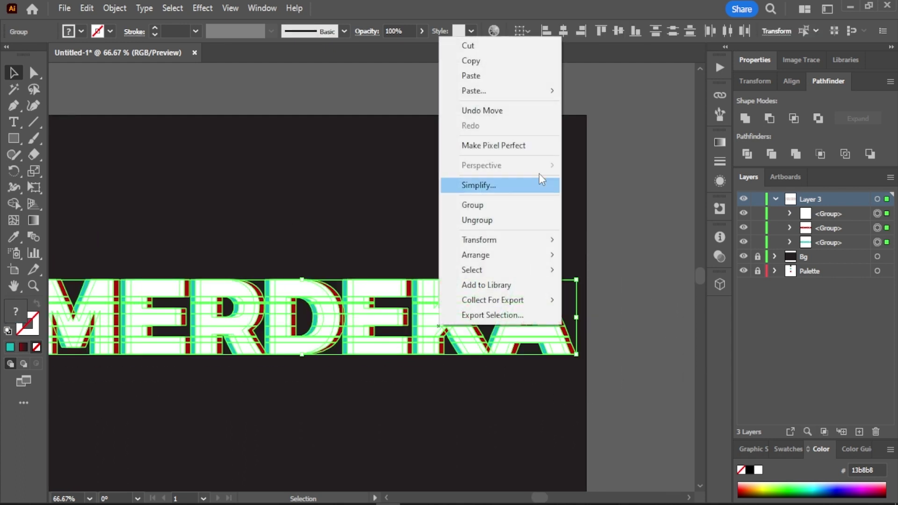
pyautogui.click(499, 221)
pyautogui.click(541, 240)
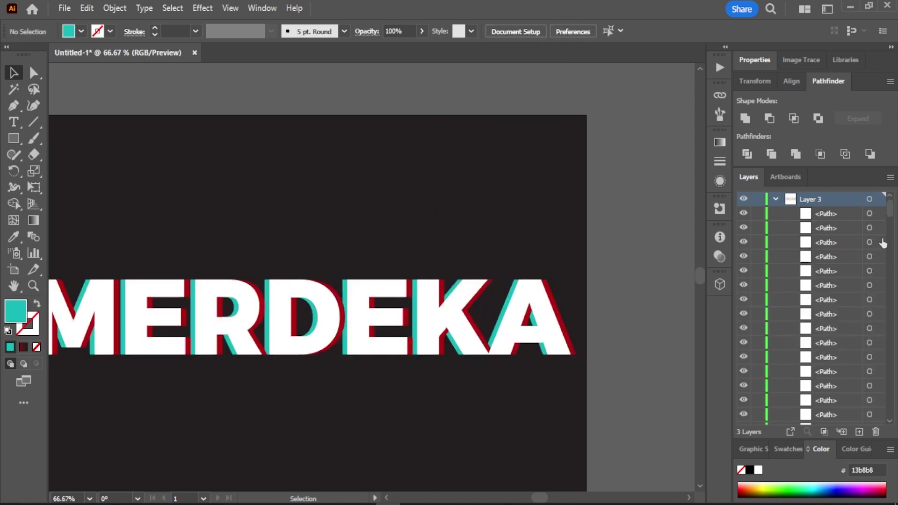
pyautogui.click(774, 199)
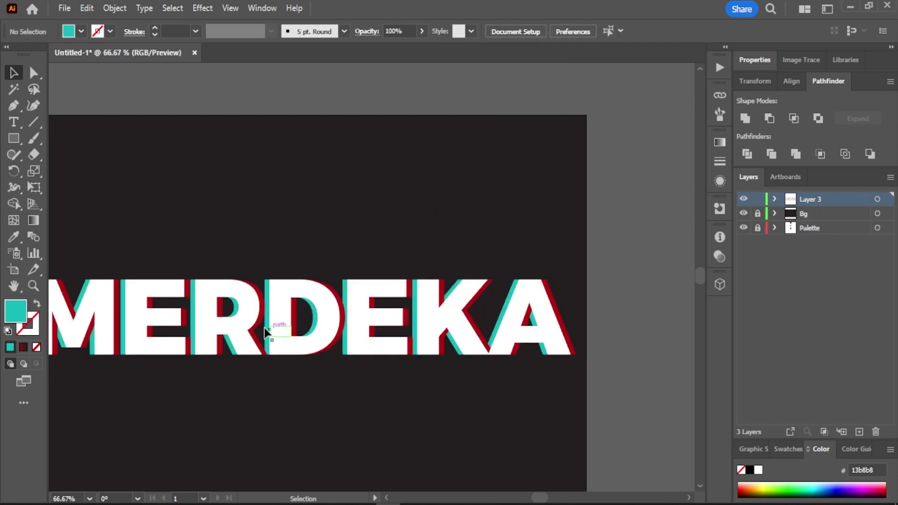
pyautogui.moveTo(267, 332)
pyautogui.mouseDown()
pyautogui.moveTo(467, 255)
pyautogui.moveTo(164, 231)
pyautogui.moveTo(140, 237)
pyautogui.mouseUp()
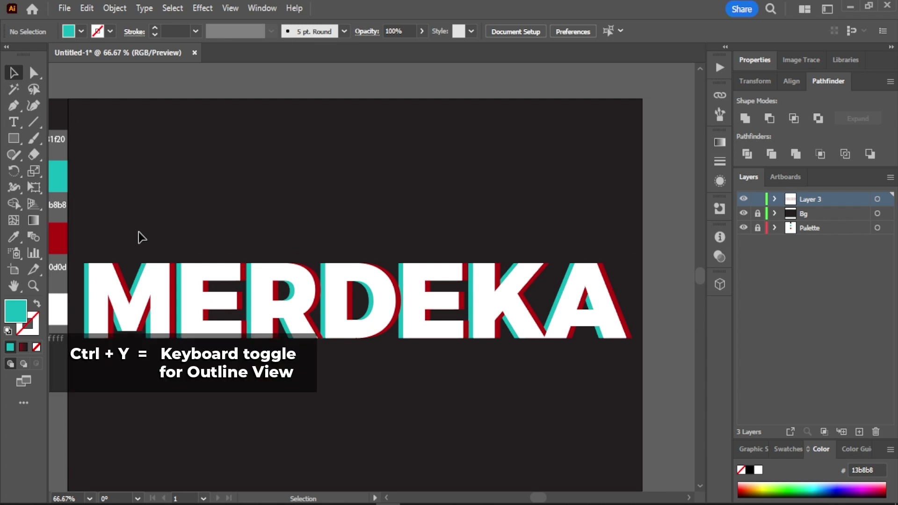
pyautogui.hotkey('ctrl', 'y')
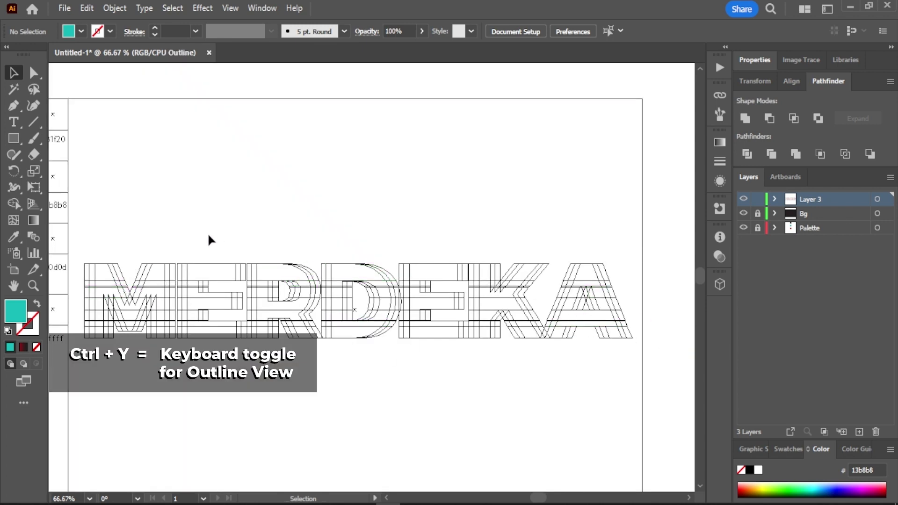
pyautogui.hotkey('ctrl', '1')
pyautogui.scroll(3, 146, 275)
pyautogui.scroll(-3, 374, 337)
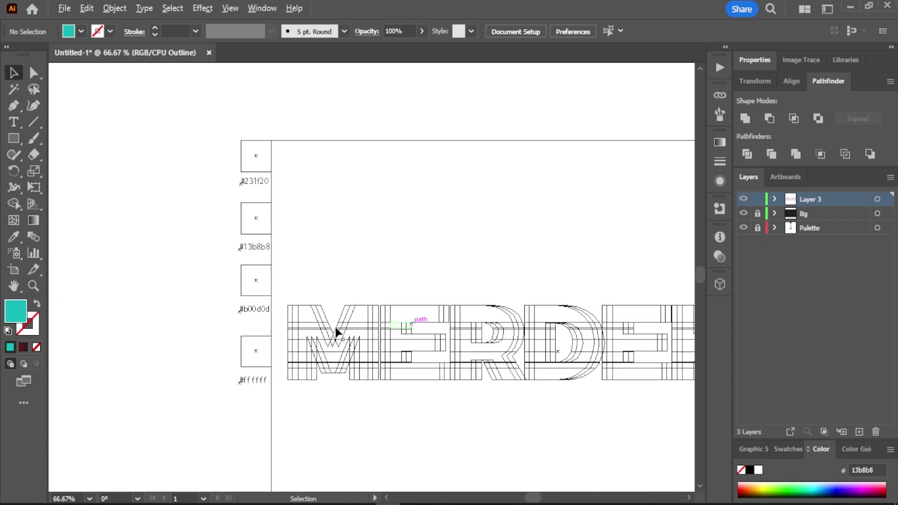
pyautogui.scroll(4, 346, 340)
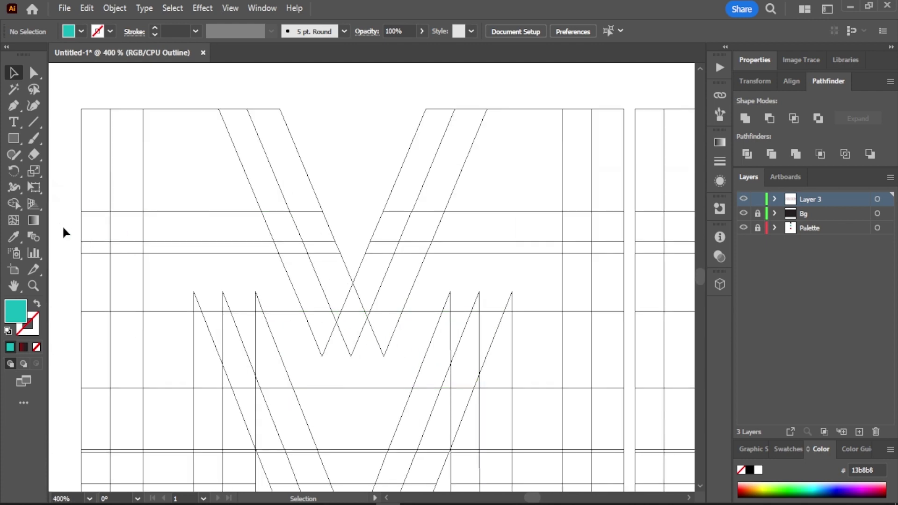
pyautogui.moveTo(58, 225)
pyautogui.mouseDown()
pyautogui.moveTo(810, 251)
pyautogui.moveTo(342, 257)
pyautogui.mouseUp()
pyautogui.hotkey('shift', 'Right')
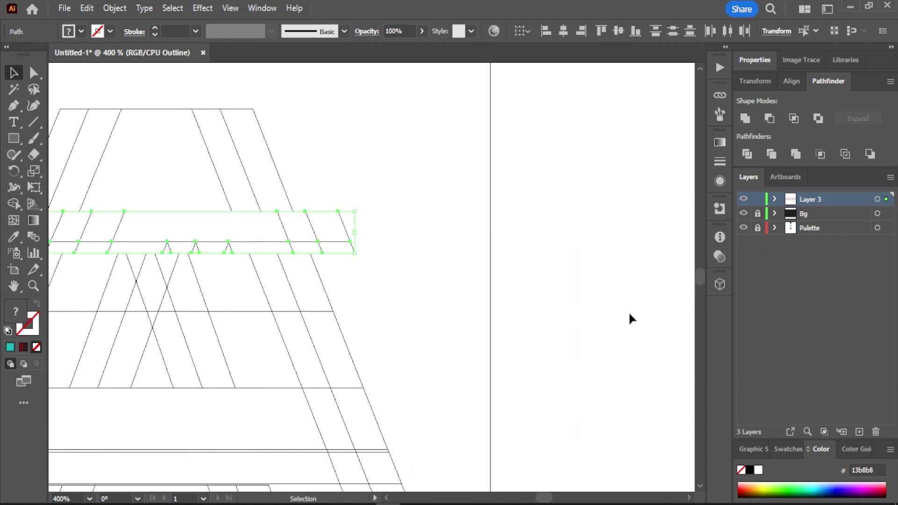
pyautogui.click(389, 255)
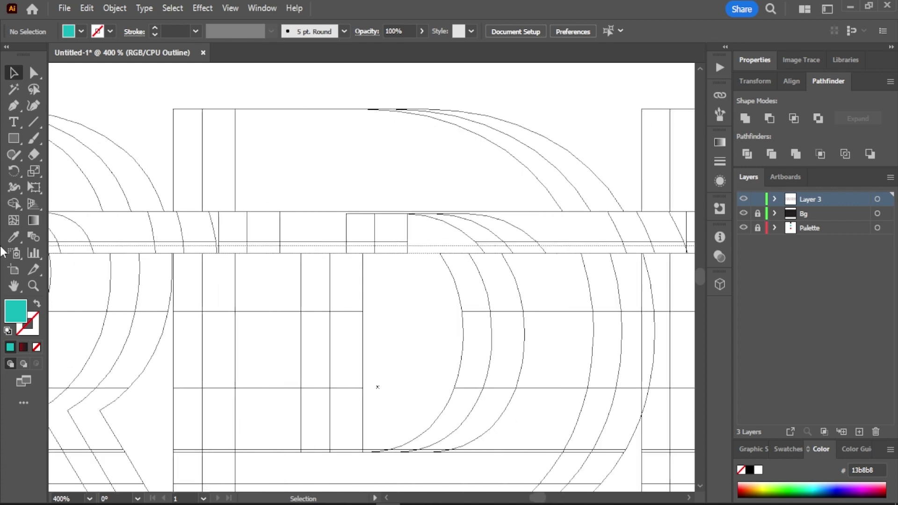
pyautogui.moveTo(242, 251); pyautogui.dragTo(327, 253)
pyautogui.scroll(-3, 514, 288)
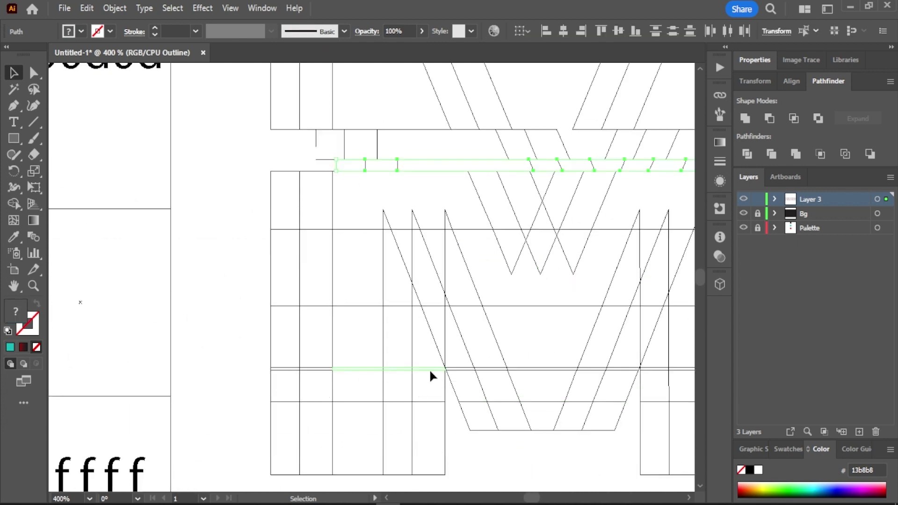
pyautogui.hscroll(5, 652, 288)
pyautogui.hscroll(-3, 684, 274)
pyautogui.scroll(-3, 684, 274)
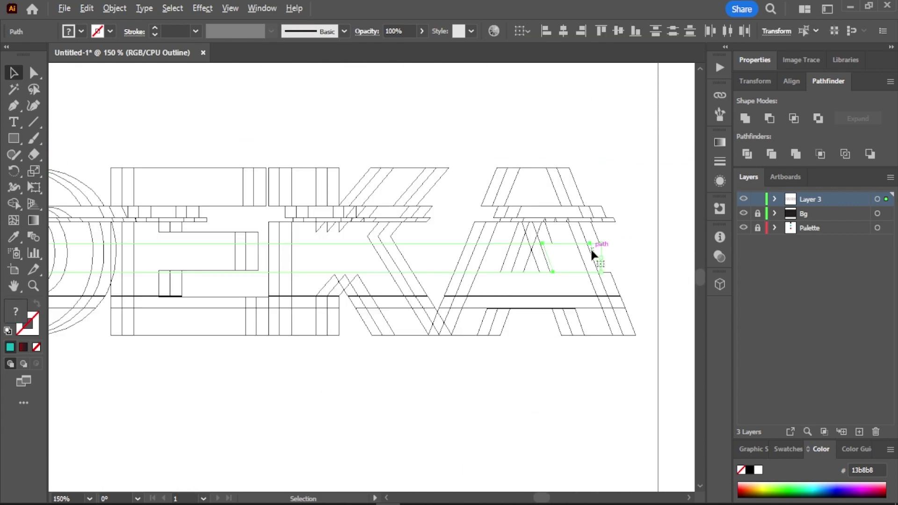
pyautogui.hscroll(-5, 374, 261)
pyautogui.hscroll(-5, 273, 268)
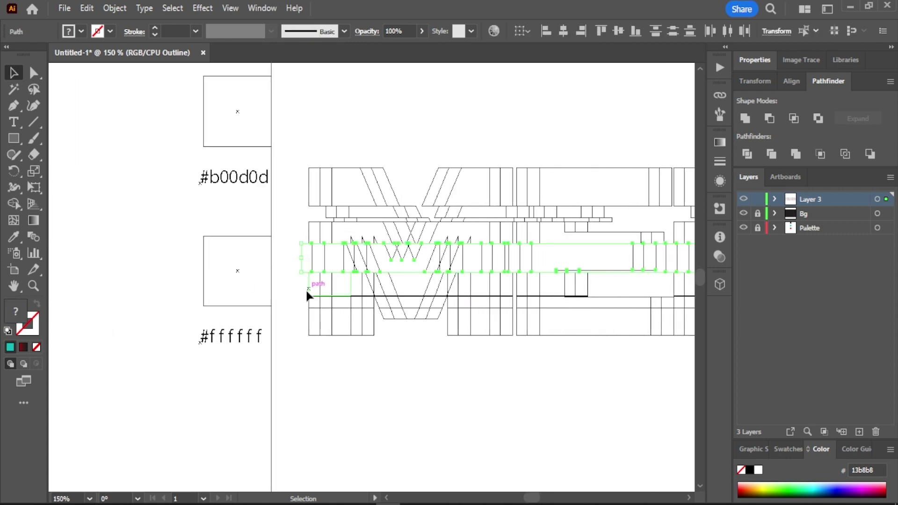
pyautogui.hscroll(5, 421, 294)
pyautogui.hscroll(5, 678, 318)
pyautogui.click(593, 266)
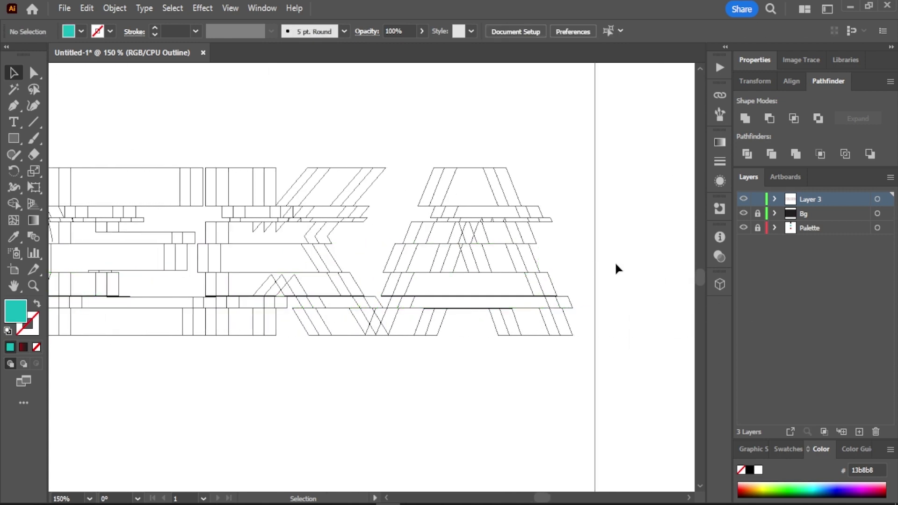
# Switch to Preview mode with Ctrl+Y and frame the whole MERDEKA word.
pyautogui.hotkey('ctrl', 'y')
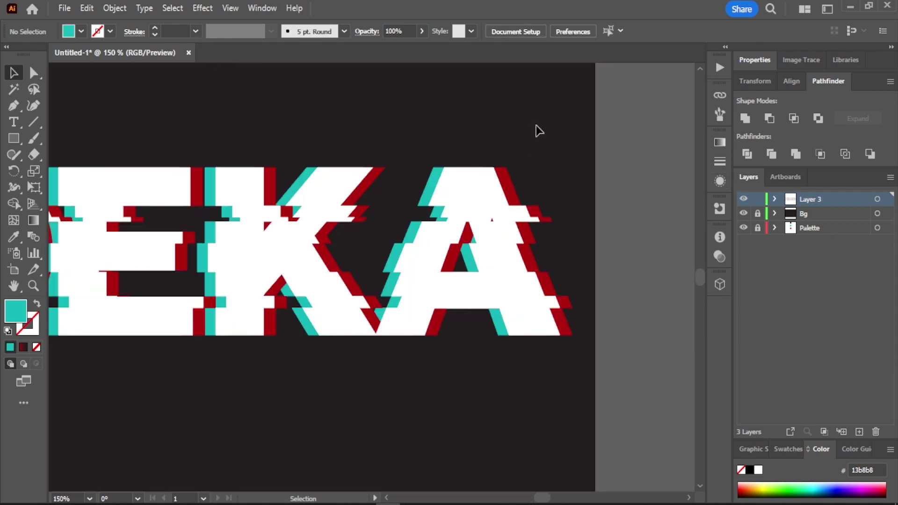
pyautogui.scroll(-2, 538, 130)
pyautogui.moveTo(351, 308)
pyautogui.mouseDown()
pyautogui.moveTo(461, 457)
pyautogui.moveTo(388, 401)
pyautogui.moveTo(369, 400)
pyautogui.mouseUp()
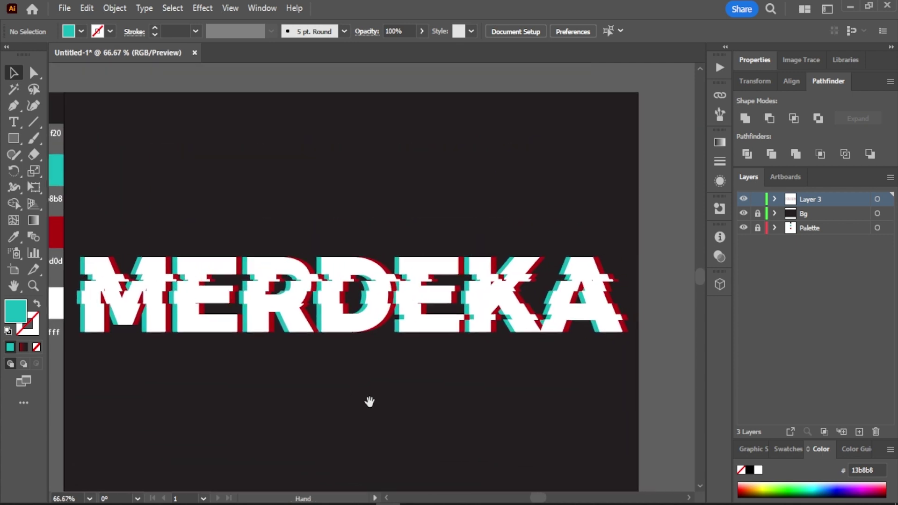
pyautogui.click(386, 320)
pyautogui.click(618, 347)
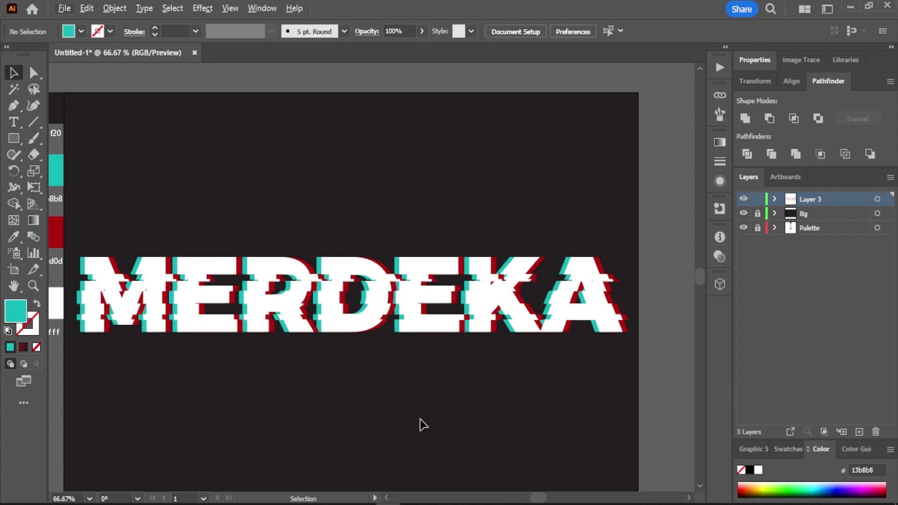
pyautogui.moveTo(295, 390); pyautogui.dragTo(280, 397)
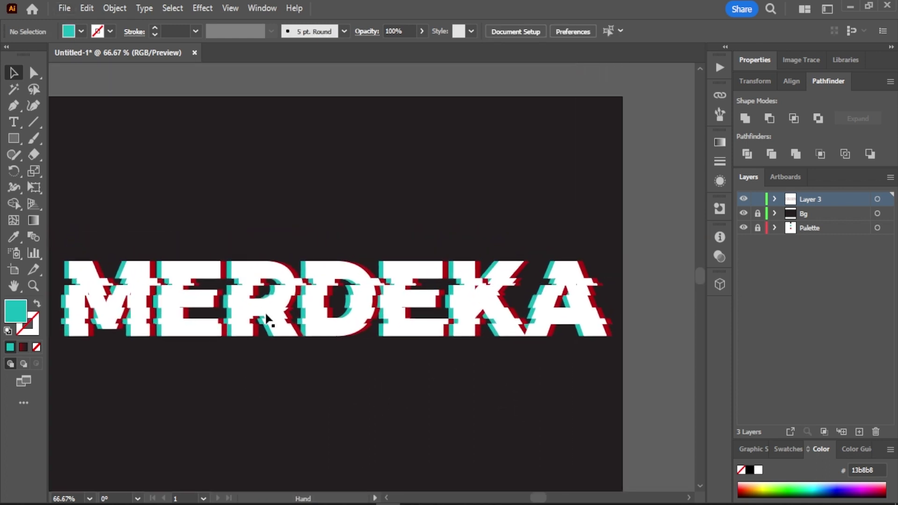
pyautogui.moveTo(215, 396); pyautogui.dragTo(387, 409)
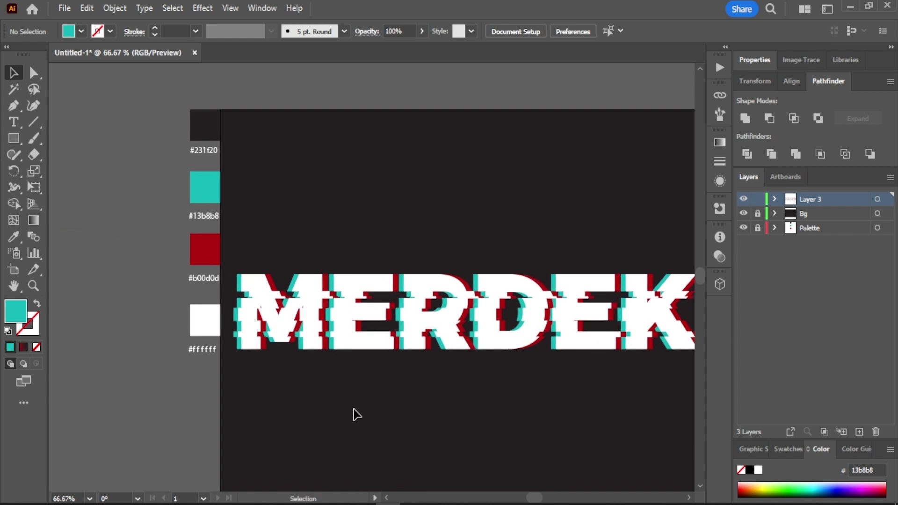
pyautogui.scroll(4, 243, 299)
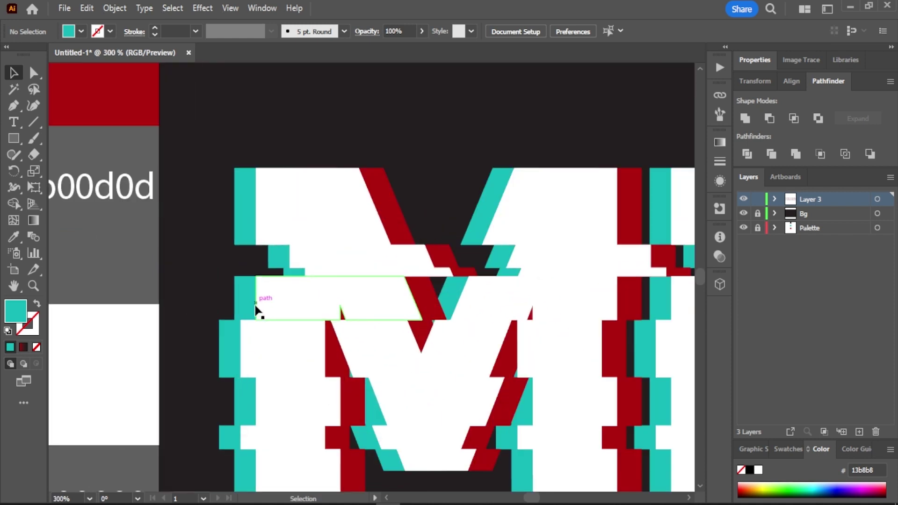
# Paste a copy of the M's top-left slice behind the original.
pyautogui.click(238, 226)
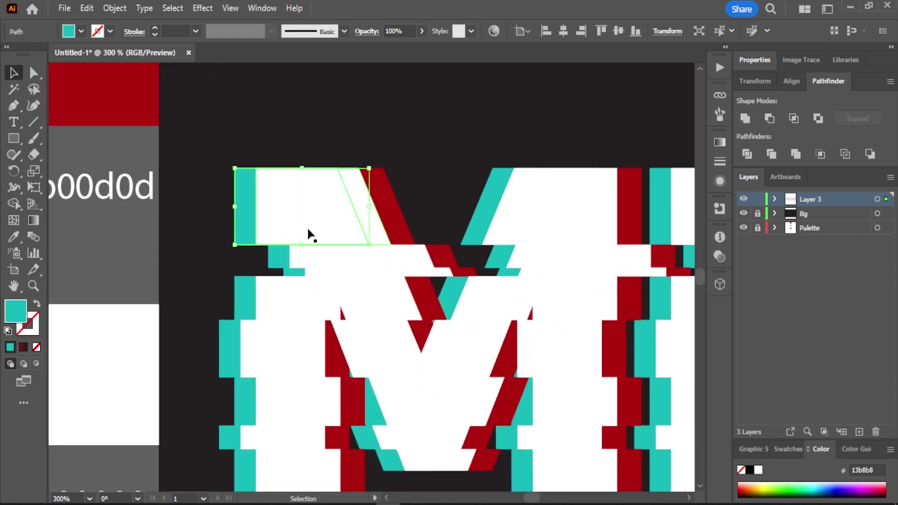
pyautogui.press('a')
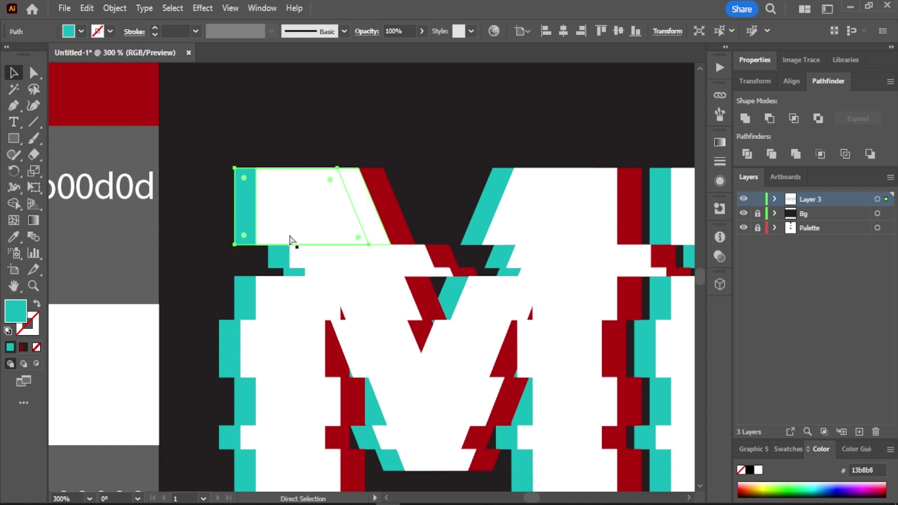
pyautogui.hotkey('ctrl', 'b')
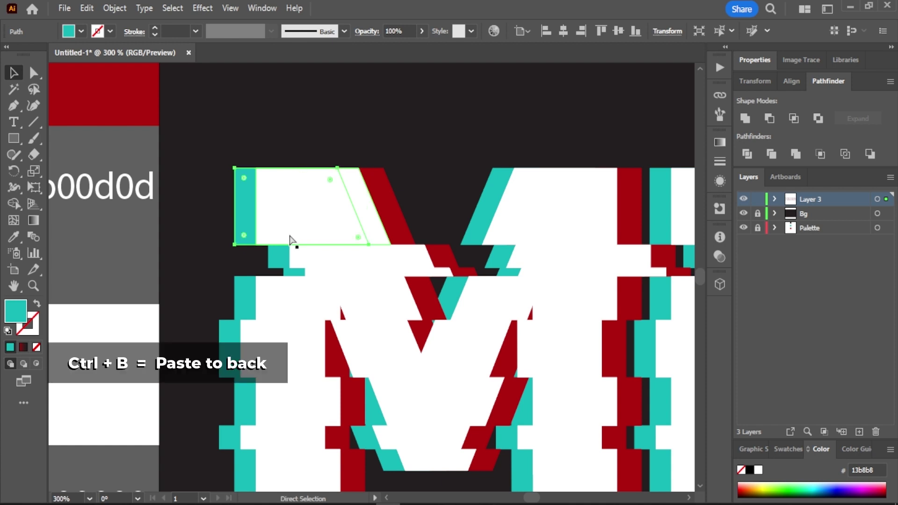
pyautogui.press('v')
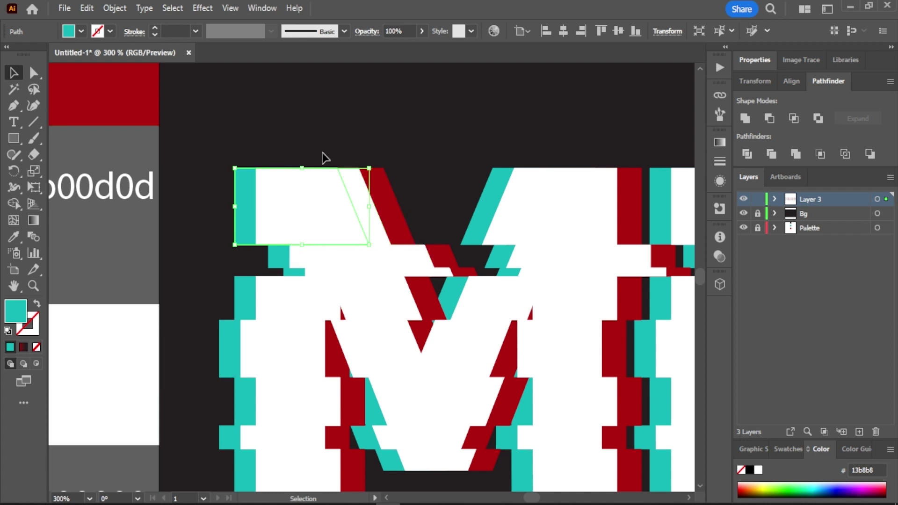
pyautogui.click(33, 220)
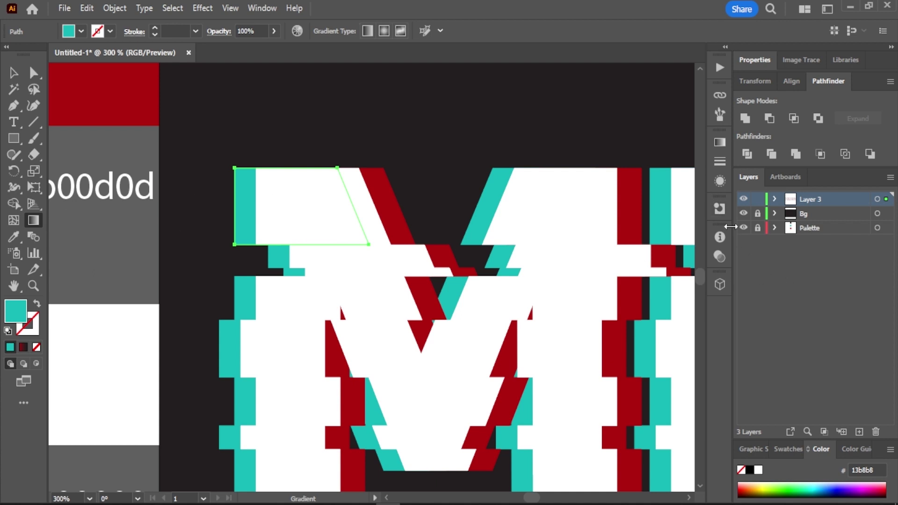
# Fill the slice with a gradient whose left stop is the sampled teal #13b8b8.
pyautogui.click(720, 141)
pyautogui.click(597, 243)
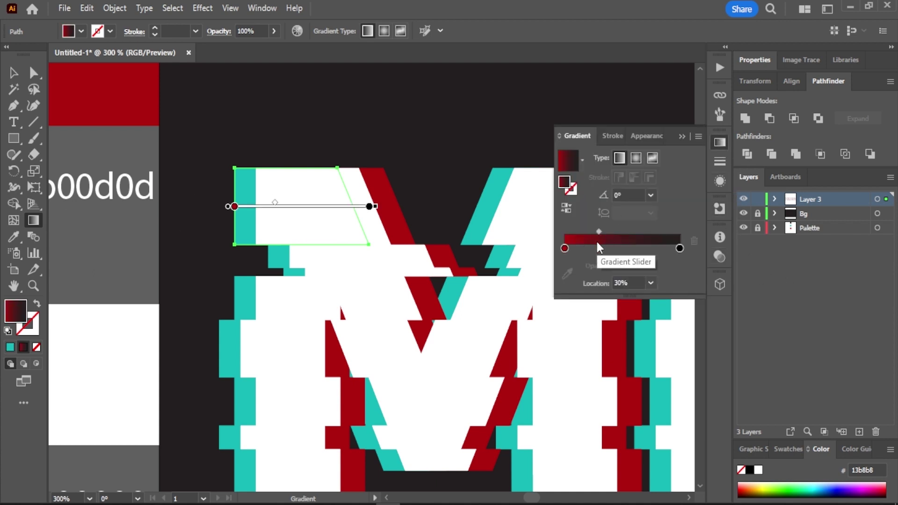
pyautogui.doubleClick(565, 247)
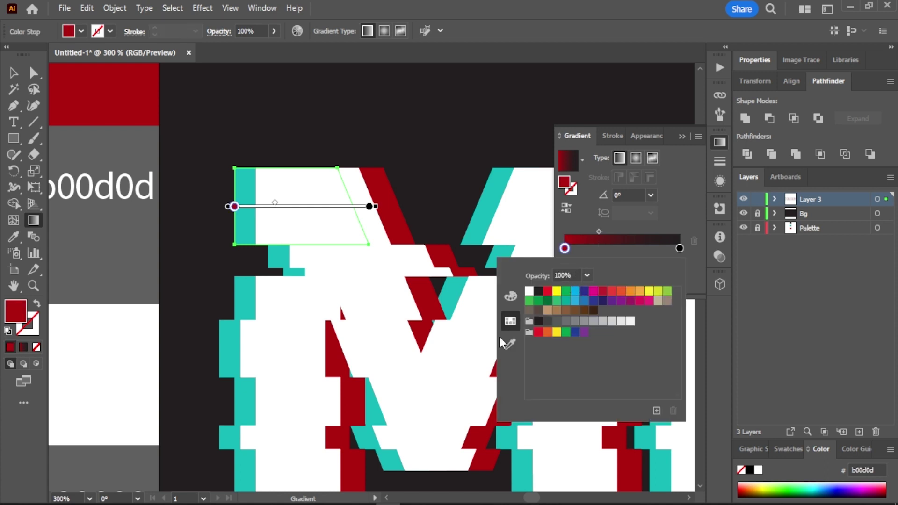
pyautogui.click(510, 343)
pyautogui.scroll(3, 256, 194)
pyautogui.scroll(1, 241, 194)
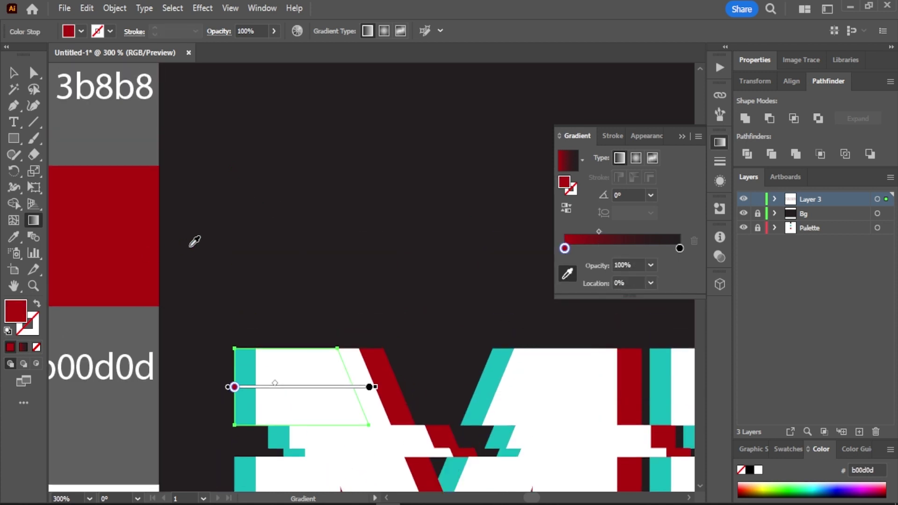
pyautogui.scroll(3, 190, 220)
pyautogui.click(122, 120)
pyautogui.scroll(-2, 433, 256)
pyautogui.scroll(-3, 425, 253)
pyautogui.scroll(-3, 452, 254)
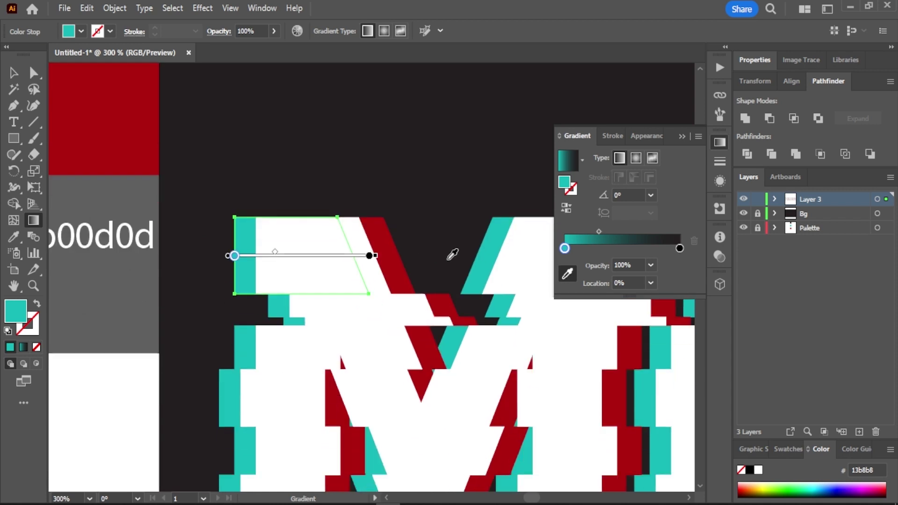
pyautogui.scroll(-3, 452, 254)
# Set the gradient midpoint location to 30% beside the black right stop.
pyautogui.click(680, 248)
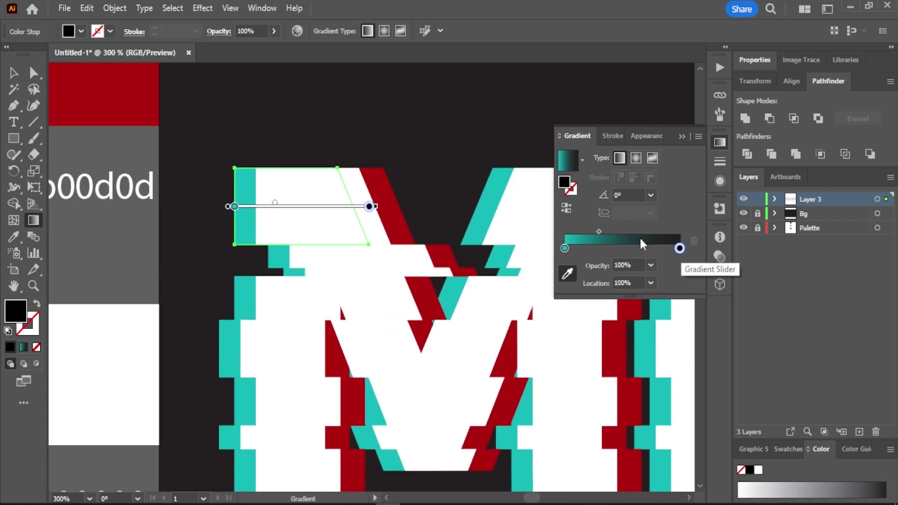
pyautogui.click(599, 231)
pyautogui.click(631, 282)
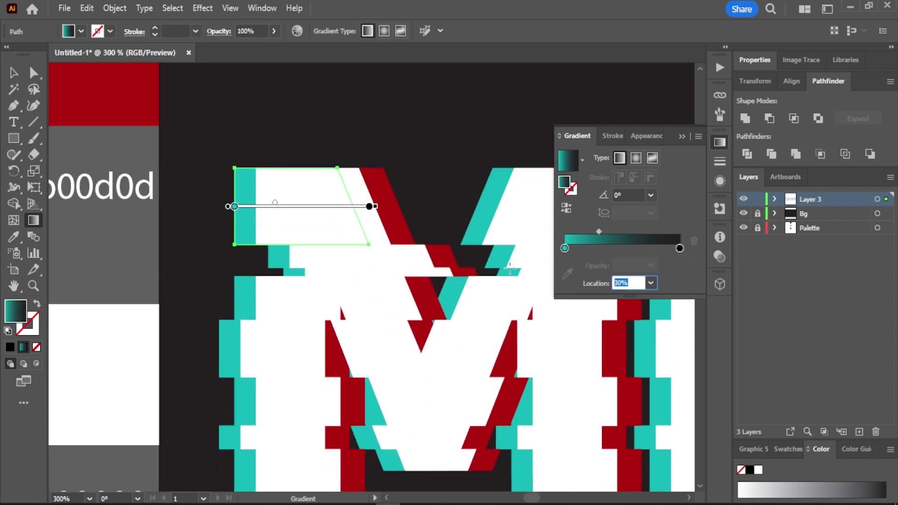
pyautogui.press('Return')
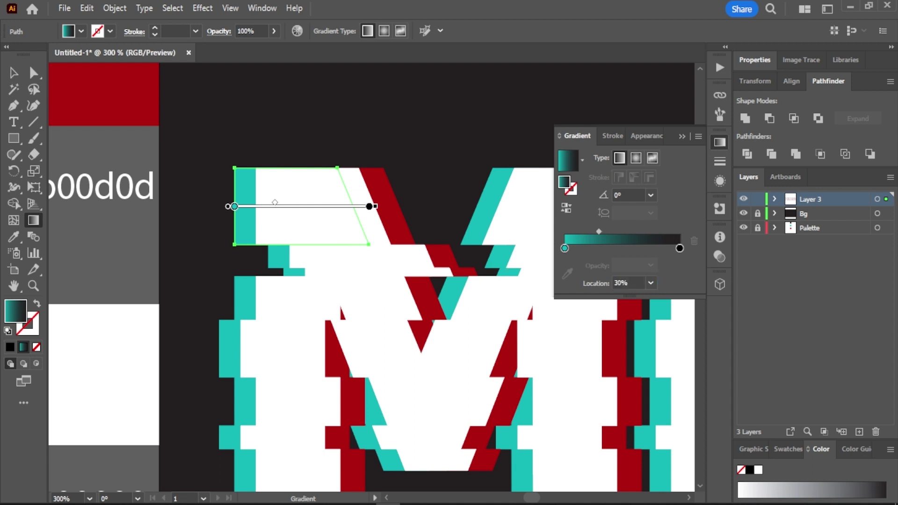
# Set the gradient slice's blend mode to Screen.
pyautogui.click(764, 60)
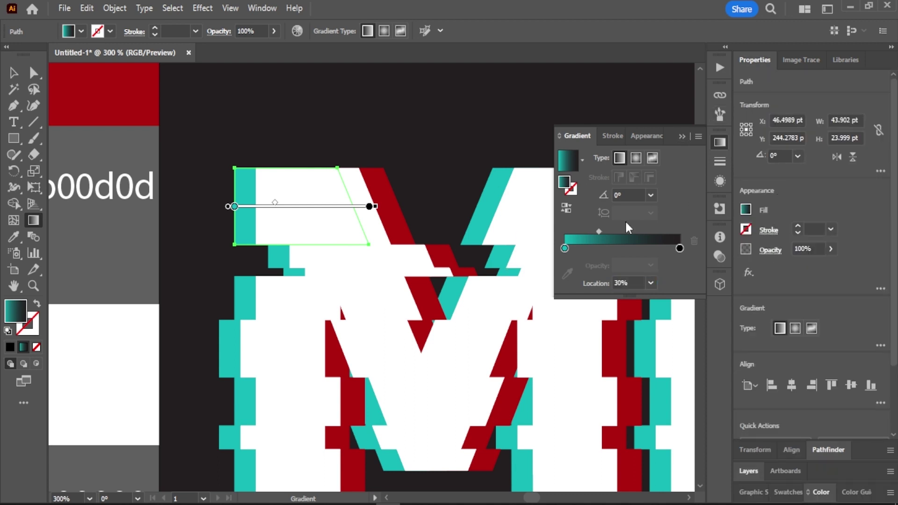
pyautogui.click(770, 250)
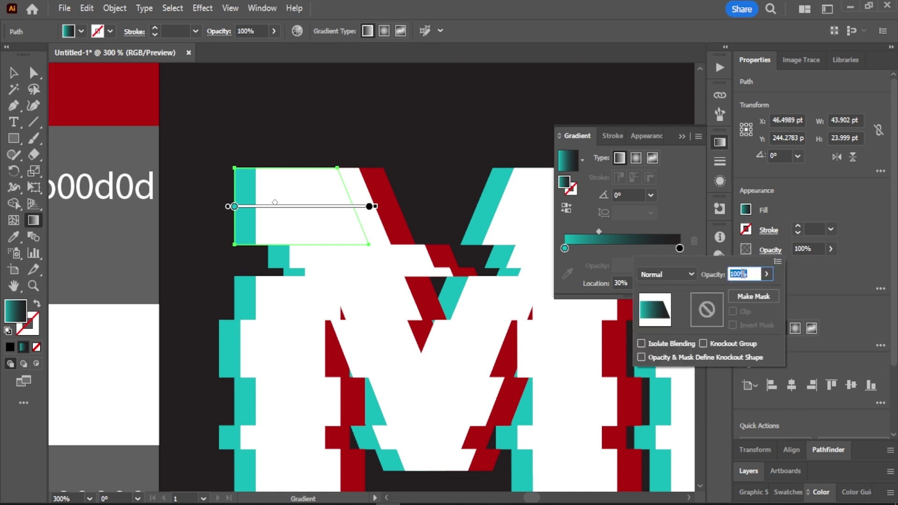
pyautogui.click(683, 275)
pyautogui.click(678, 99)
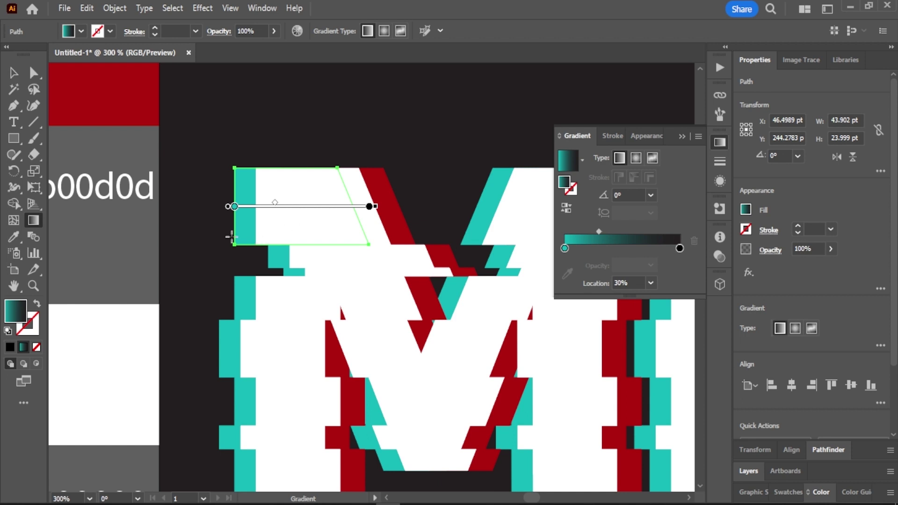
# Nudge the gradient slice left so it trails off the M's left edge.
pyautogui.click(14, 72)
pyautogui.press('Left')
pyautogui.press('Left')
pyautogui.press('Left')
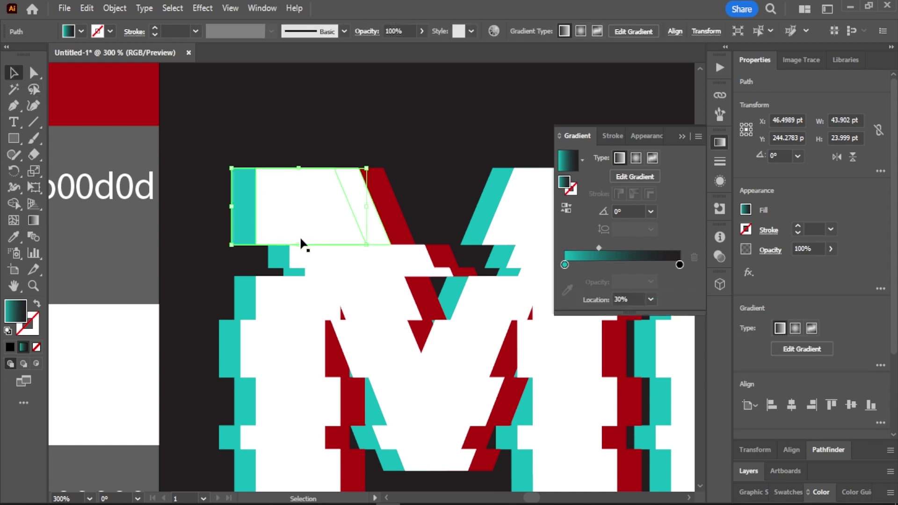
pyautogui.press('Left')
pyautogui.press('Left')
pyautogui.press('Left')
pyautogui.press('Left')
pyautogui.press('Left')
pyautogui.press('Left')
pyautogui.press('Left')
pyautogui.press('Left')
pyautogui.press('Left')
pyautogui.press('Left')
pyautogui.press('Left')
pyautogui.press('Left')
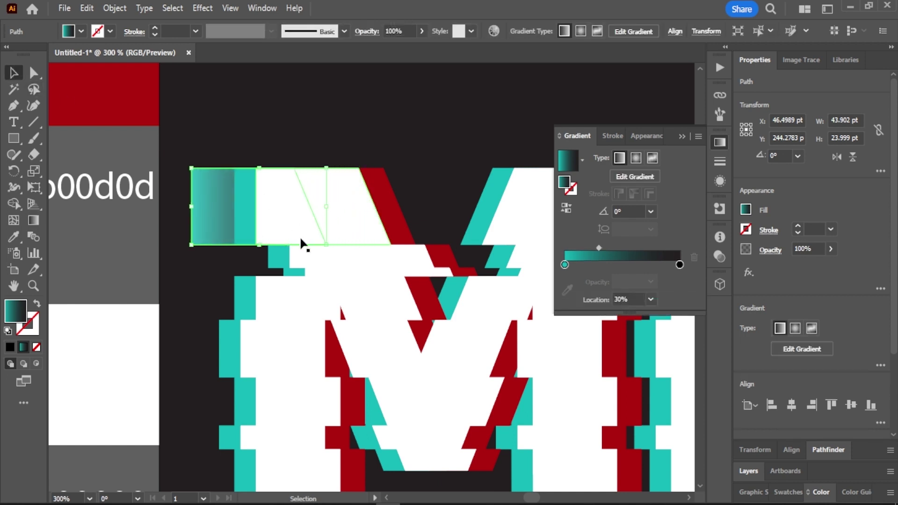
pyautogui.press('Left')
pyautogui.press('Left')
pyautogui.press('Left')
pyautogui.press('Left')
pyautogui.press('Left')
pyautogui.press('Left')
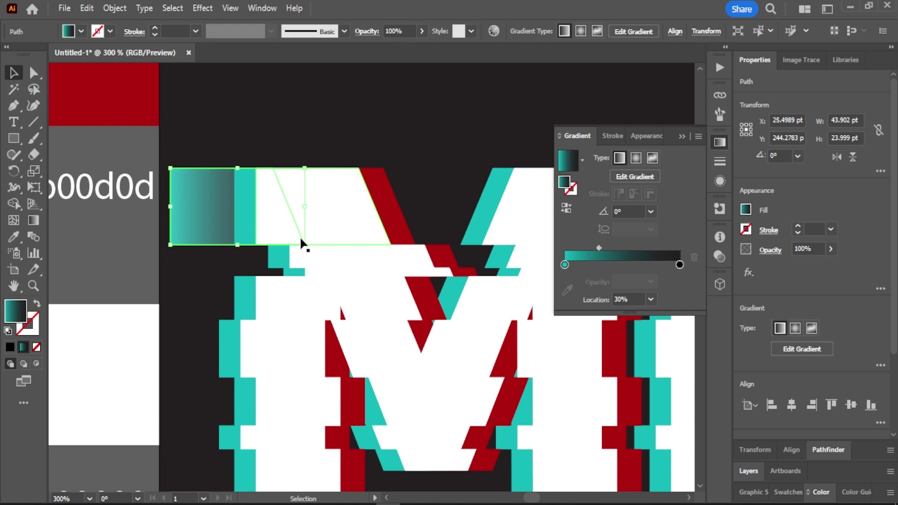
pyautogui.click(567, 211)
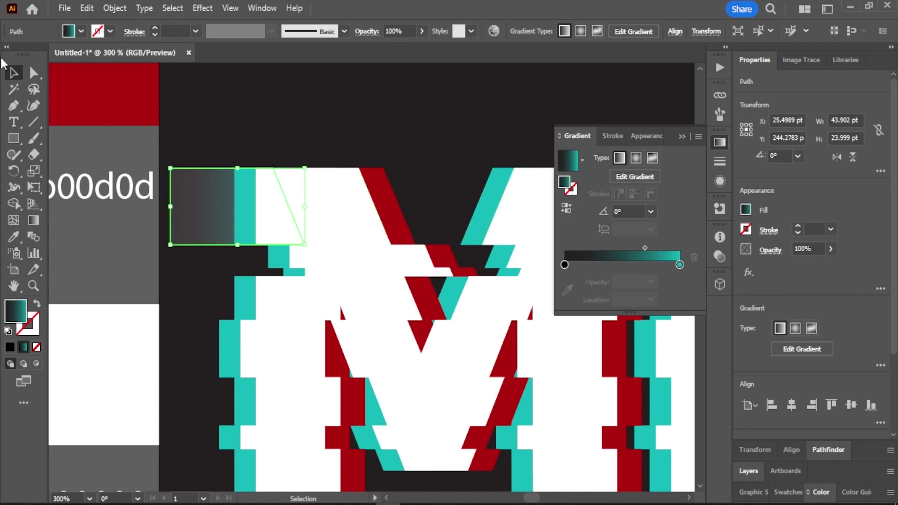
pyautogui.press('Left')
pyautogui.press('Left')
pyautogui.press('Left')
pyautogui.press('Left')
pyautogui.press('Left')
pyautogui.press('Left')
pyautogui.press('Left')
pyautogui.press('Left')
pyautogui.press('Left')
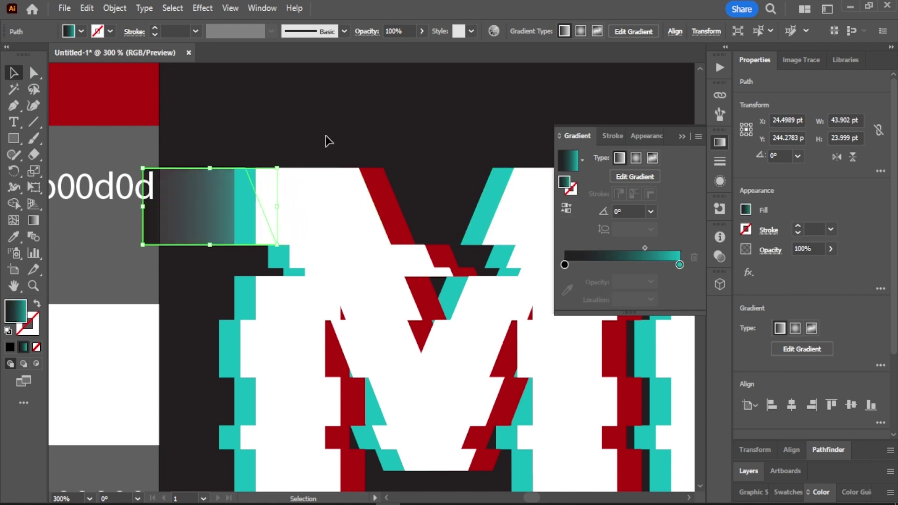
pyautogui.press('Left')
pyautogui.press('Left')
pyautogui.press('Left')
pyautogui.press('Right')
pyautogui.press('Right')
pyautogui.press('Right')
pyautogui.press('Right')
pyautogui.press('Right')
pyautogui.press('Right')
# Reverse the gradient so dark sits on the left, then deselect.
pyautogui.click(566, 209)
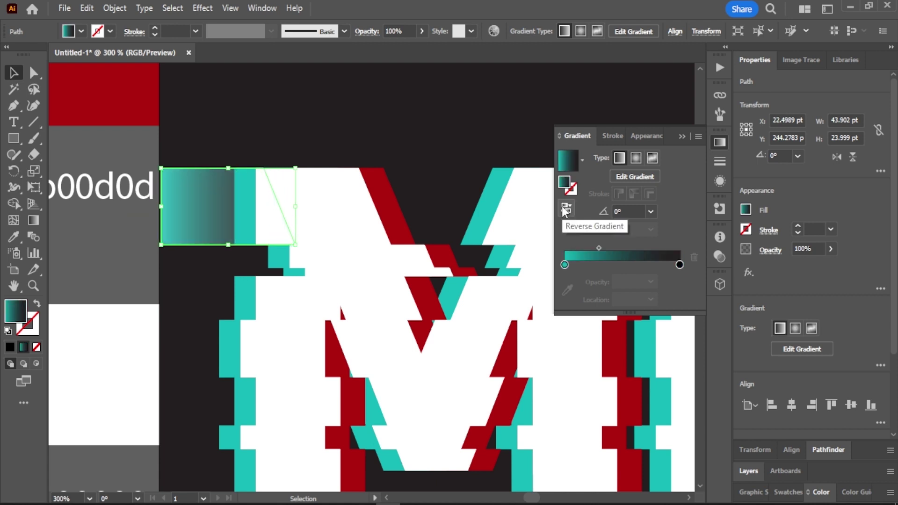
pyautogui.click(566, 209)
pyautogui.hotkey('ctrl', 'shift', 'a')
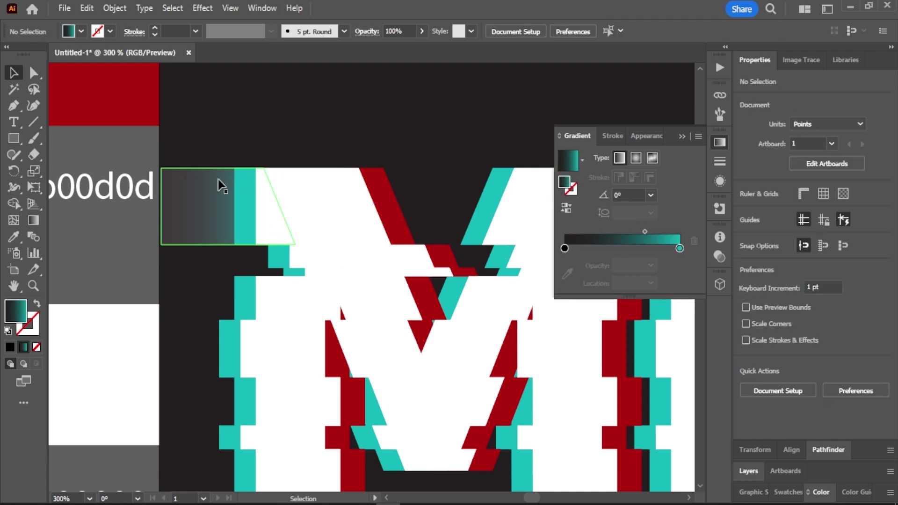
pyautogui.scroll(-3, 232, 173)
pyautogui.scroll(3, 253, 174)
pyautogui.scroll(-2, 291, 210)
# Copy the dark-to-teal gradient onto the lower teal slice and nudge it left twice.
pyautogui.scroll(2, 321, 221)
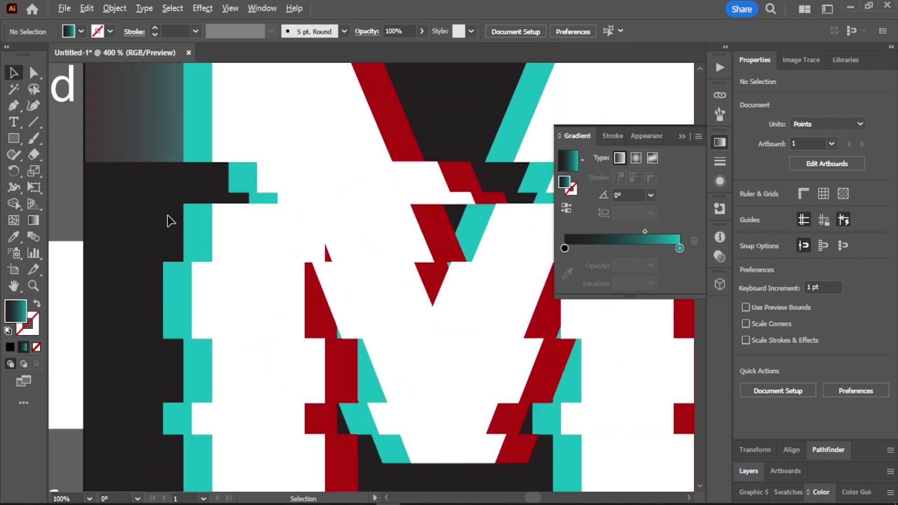
pyautogui.click(192, 259)
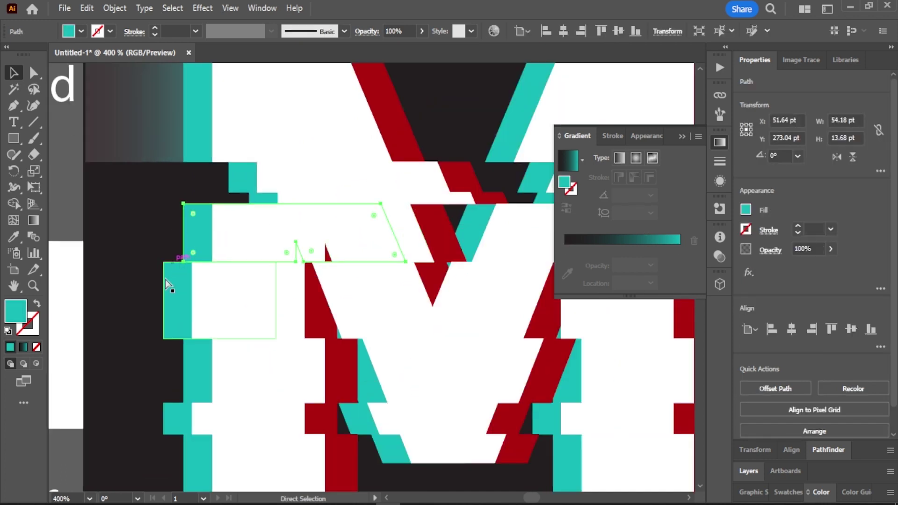
pyautogui.click(172, 304)
pyautogui.press('a')
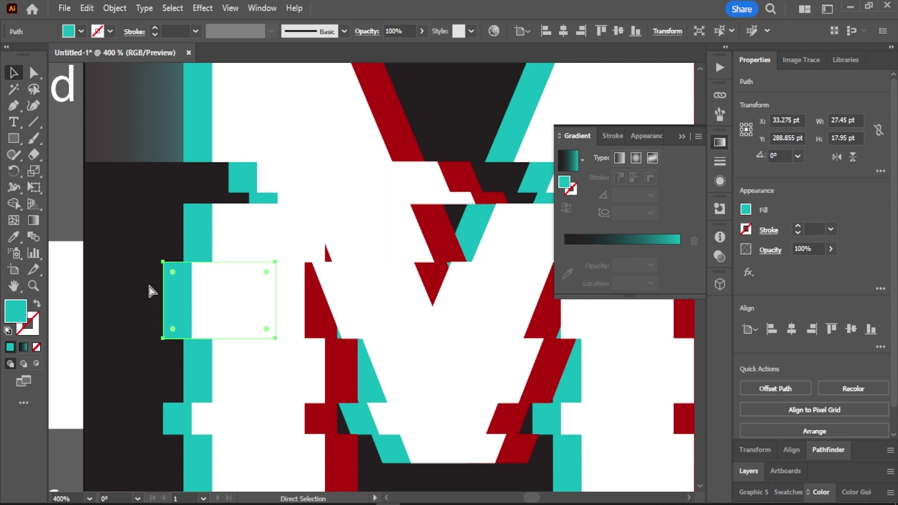
pyautogui.press('v')
pyautogui.press('i')
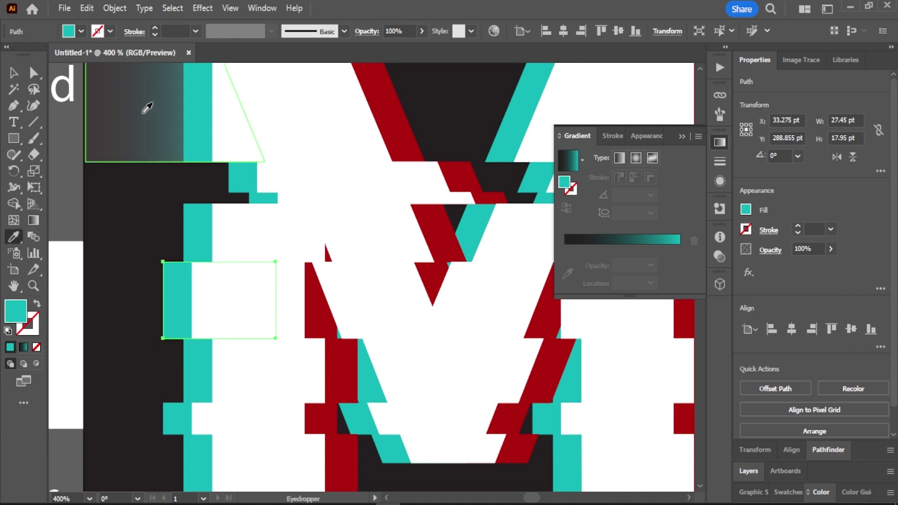
pyautogui.click(147, 108)
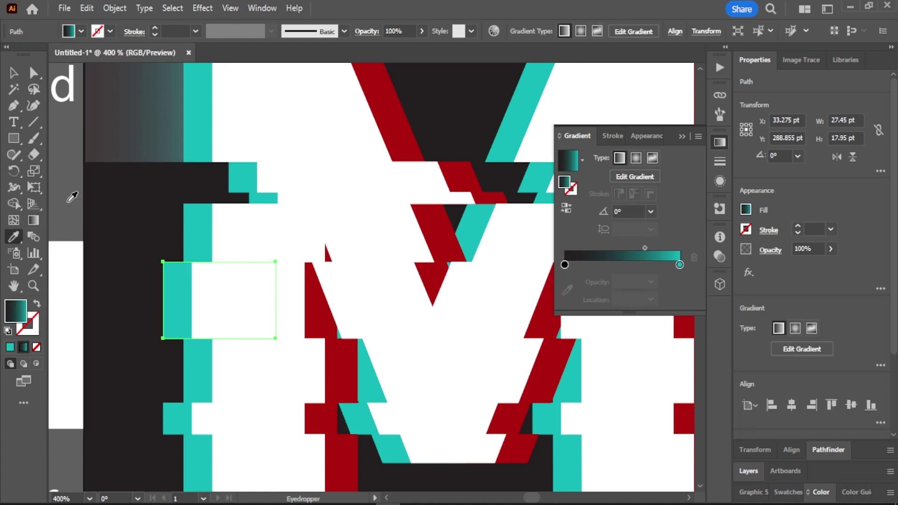
pyautogui.press('Left')
pyautogui.press('Left')
pyautogui.press('Left')
pyautogui.press('Left')
pyautogui.press('Left')
pyautogui.press('Left')
pyautogui.press('Left')
pyautogui.press('Left')
pyautogui.press('Left')
pyautogui.press('Left')
pyautogui.press('Left')
pyautogui.press('Left')
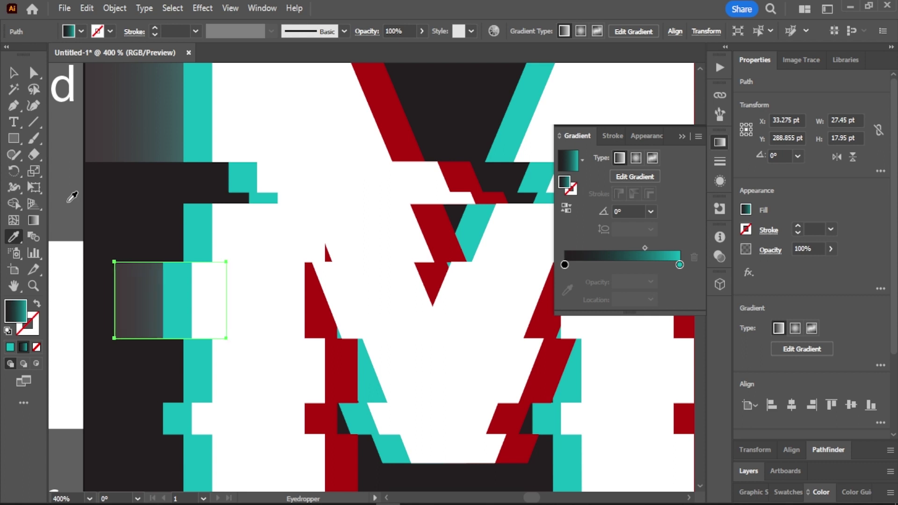
pyautogui.press('Left')
pyautogui.press('Left')
pyautogui.press('Left')
pyautogui.press('Left')
pyautogui.press('Left')
pyautogui.press('Left')
# Give the small lower teal slice the same gradient, shift it left, and deselect.
pyautogui.scroll(-3, 73, 197)
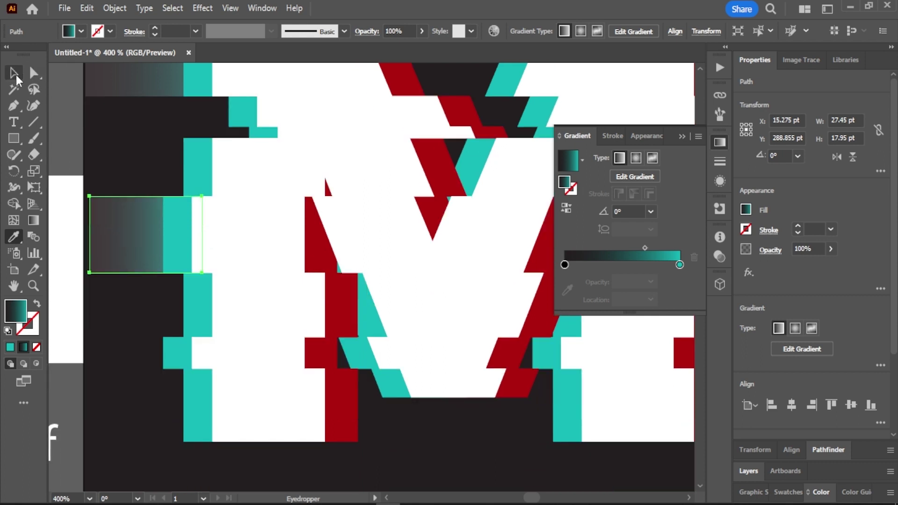
pyautogui.press('v')
pyautogui.click(220, 353)
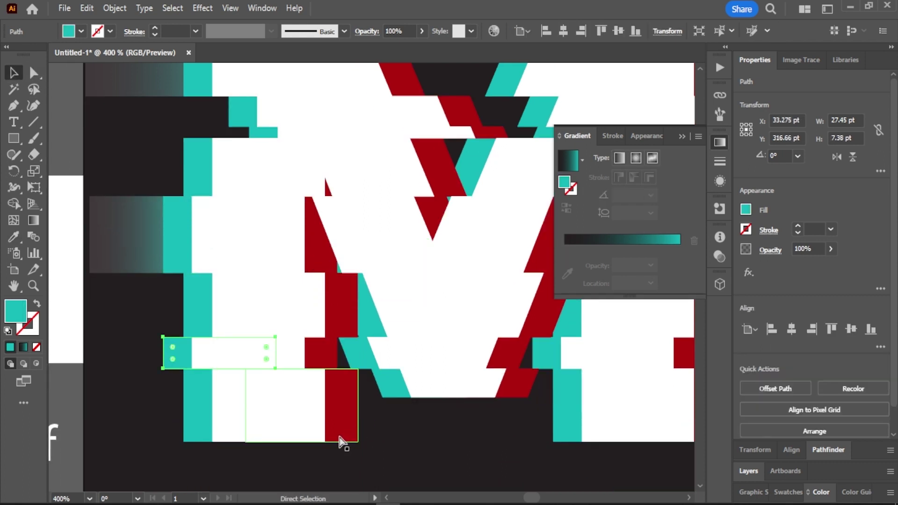
pyautogui.press('i')
pyautogui.click(124, 253)
pyautogui.press('v')
pyautogui.press('Left')
pyautogui.press('Left')
pyautogui.press('Left')
pyautogui.press('Left')
pyautogui.press('Left')
pyautogui.press('Left')
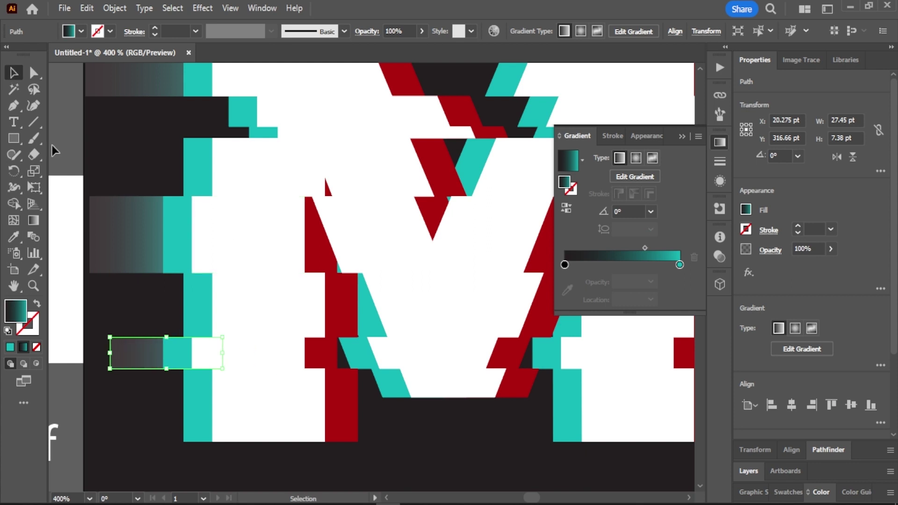
pyautogui.click(54, 149)
# Give the red slice on the A's right side a red-to-dark gradient fill.
pyautogui.click(681, 137)
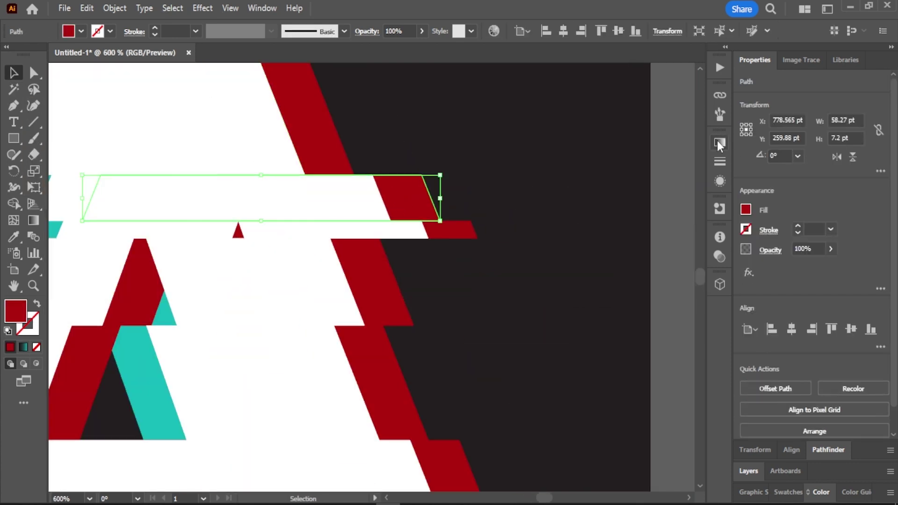
pyautogui.click(719, 143)
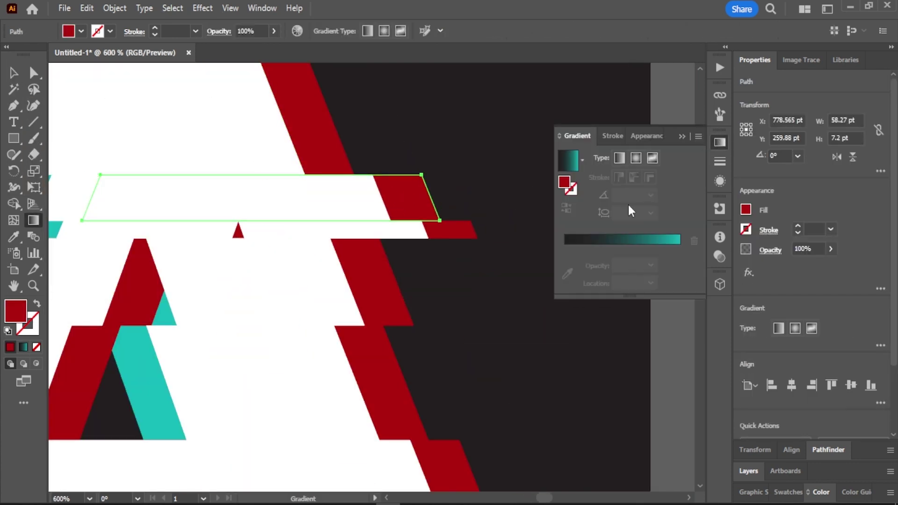
pyautogui.click(568, 161)
pyautogui.doubleClick(679, 247)
pyautogui.click(666, 275)
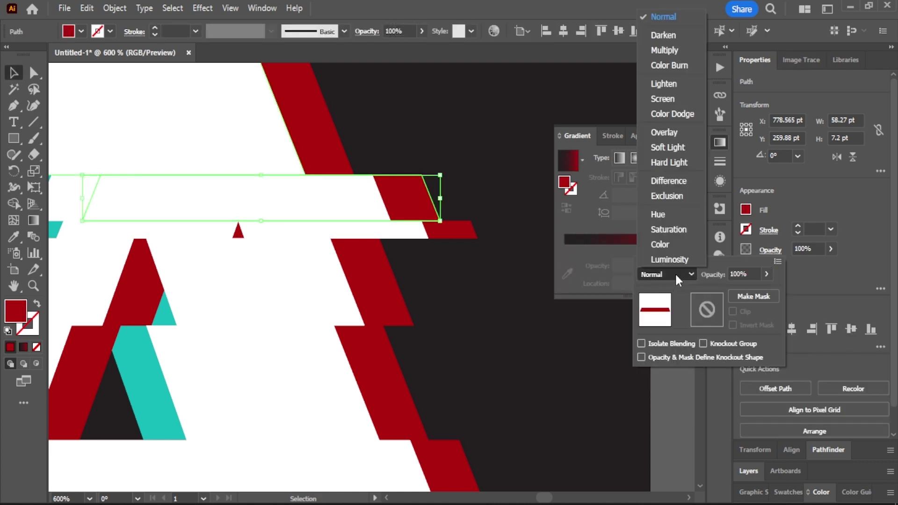
pyautogui.click(719, 143)
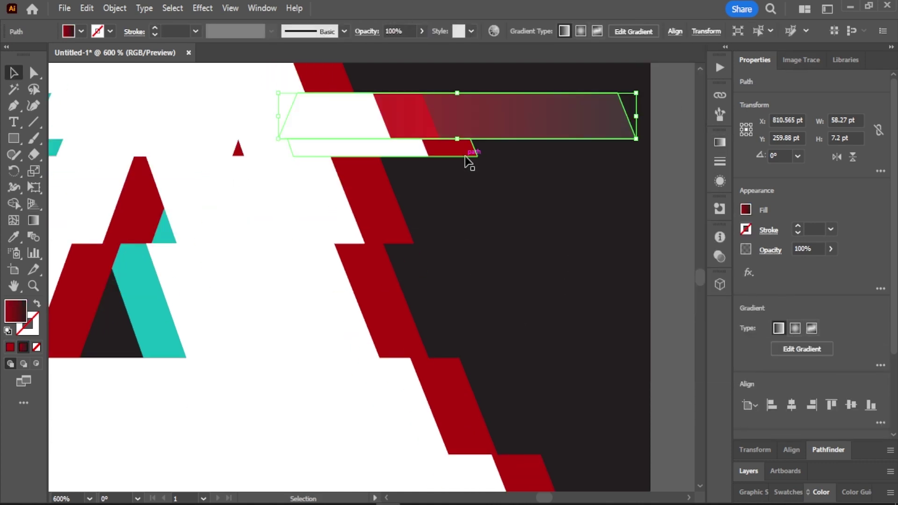
# Copy the red gradient onto the lower red slice of the A.
pyautogui.press('i')
pyautogui.scroll(-5, 584, 281)
pyautogui.hotkey('ctrl', '-')
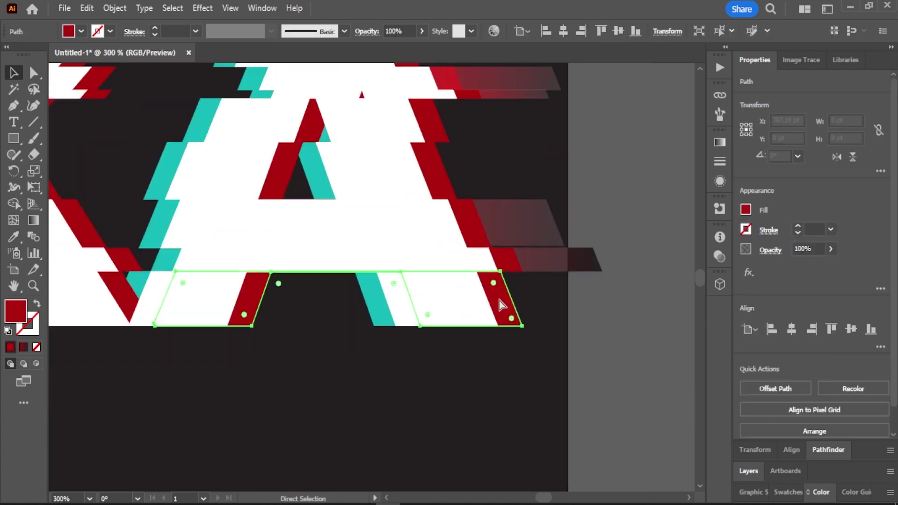
pyautogui.click(468, 343)
pyautogui.doubleClick(310, 314)
pyautogui.doubleClick(535, 395)
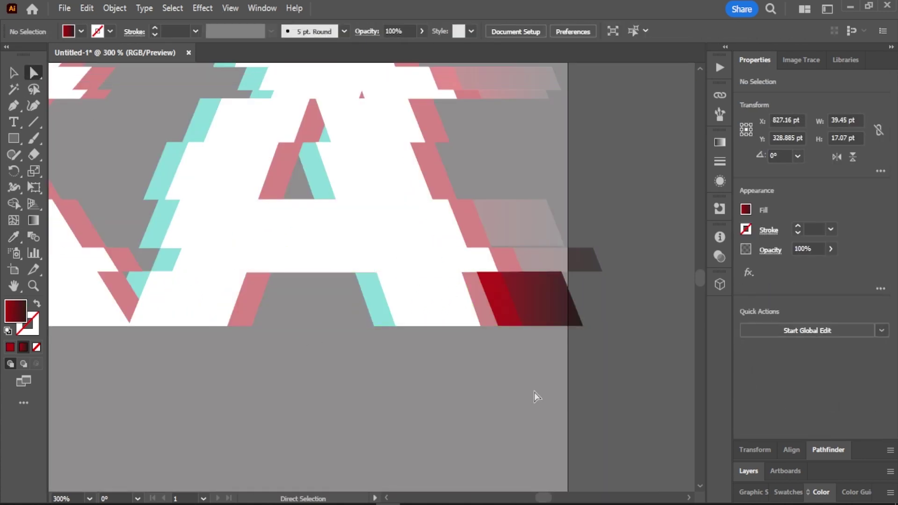
# Apply the dark-to-teal gradient to the small slice near the R.
pyautogui.scroll(-2, 571, 300)
pyautogui.scroll(-1, 568, 323)
pyautogui.scroll(-1, 561, 320)
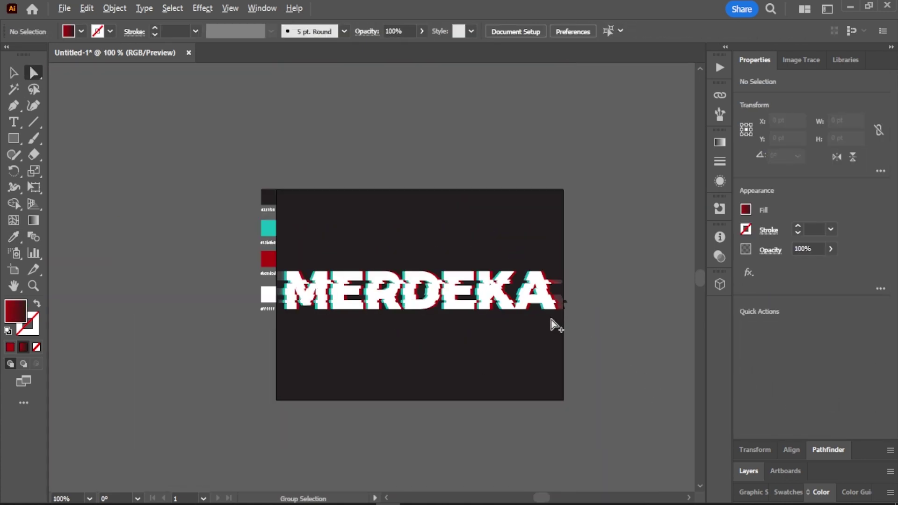
pyautogui.scroll(2, 320, 301)
pyautogui.scroll(1, 341, 304)
pyautogui.scroll(-1, 468, 327)
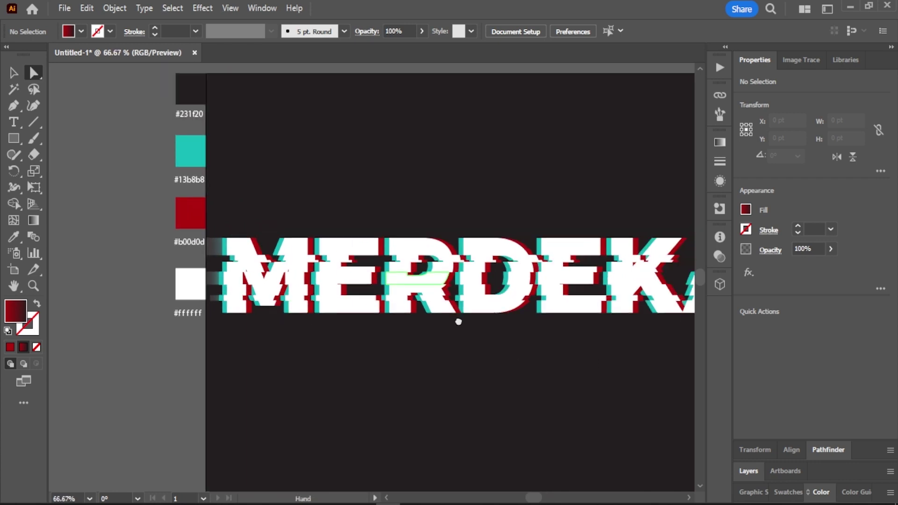
pyautogui.scroll(-2, 457, 321)
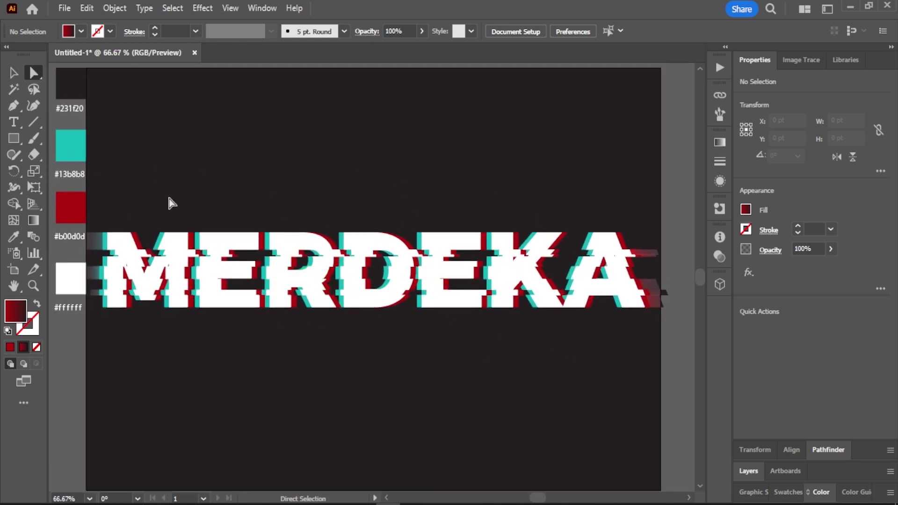
pyautogui.scroll(2, 239, 269)
pyautogui.scroll(1, 253, 270)
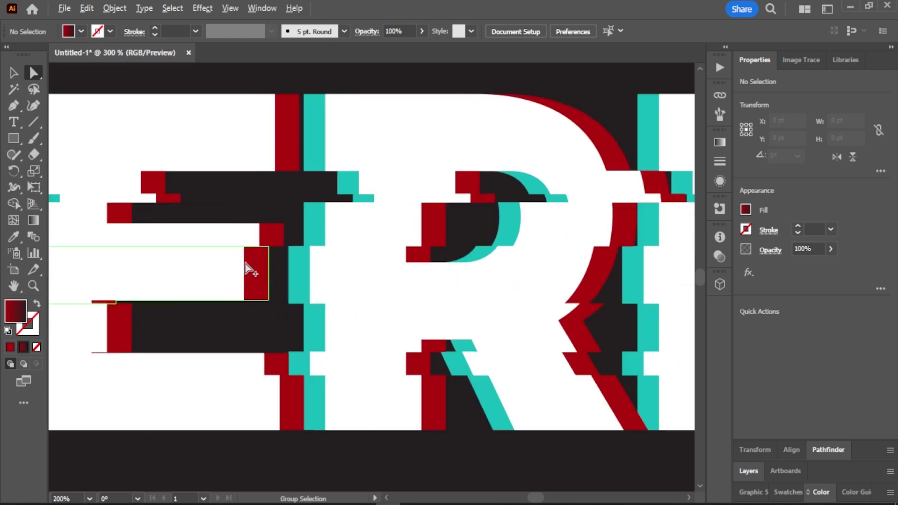
pyautogui.scroll(-1, 244, 260)
pyautogui.moveTo(252, 241); pyautogui.dragTo(257, 243)
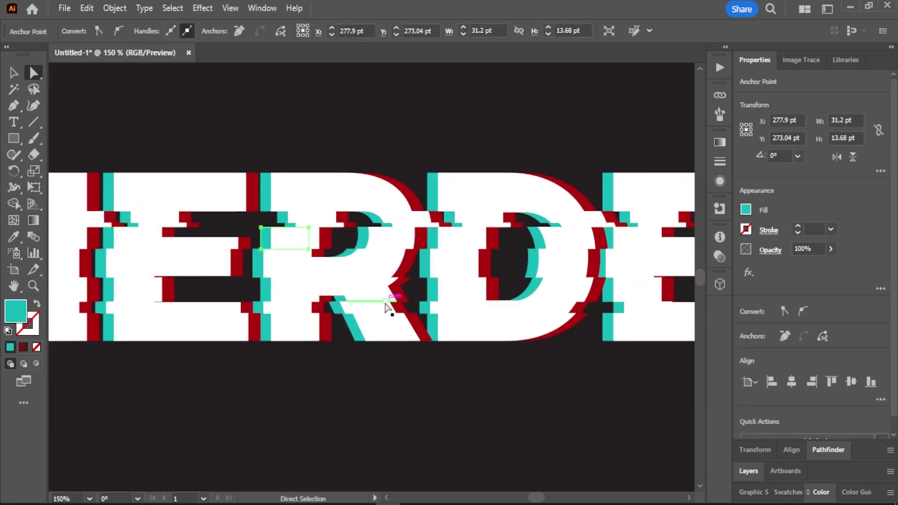
pyautogui.click(386, 304)
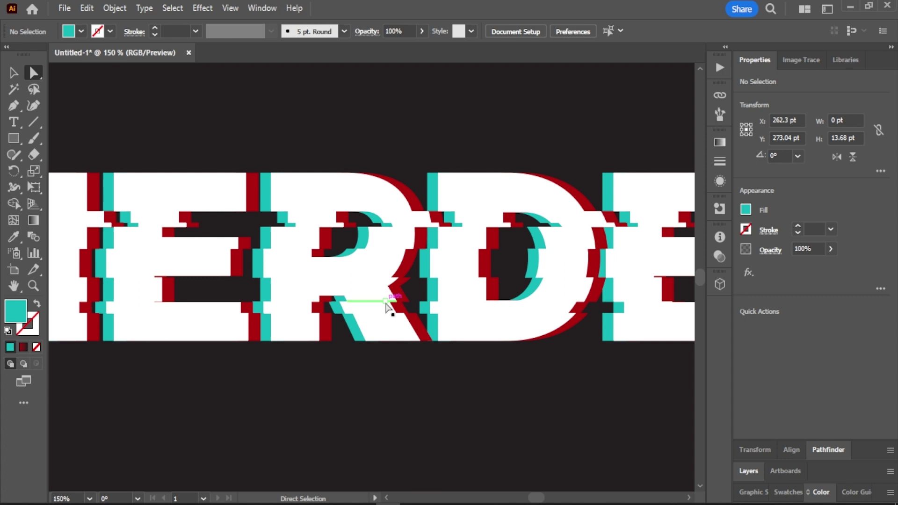
pyautogui.click(302, 248)
pyautogui.scroll(-3, 318, 278)
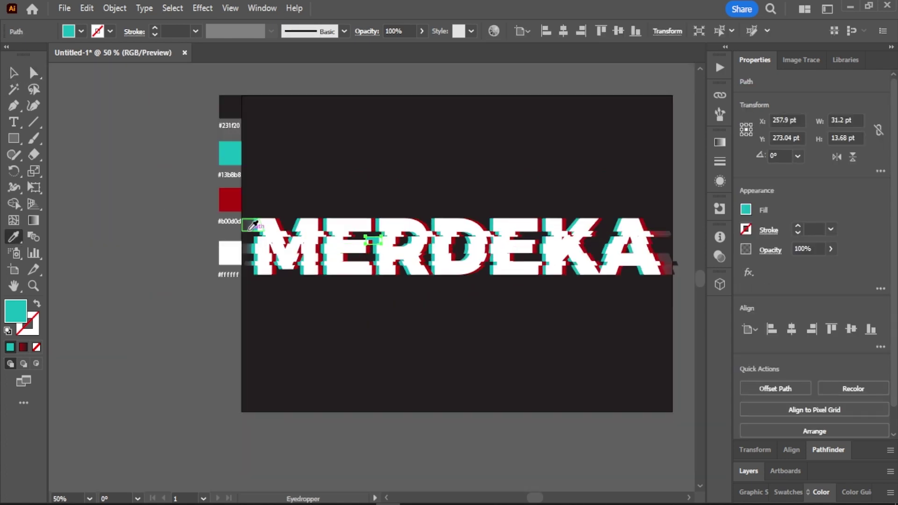
pyautogui.click(468, 299)
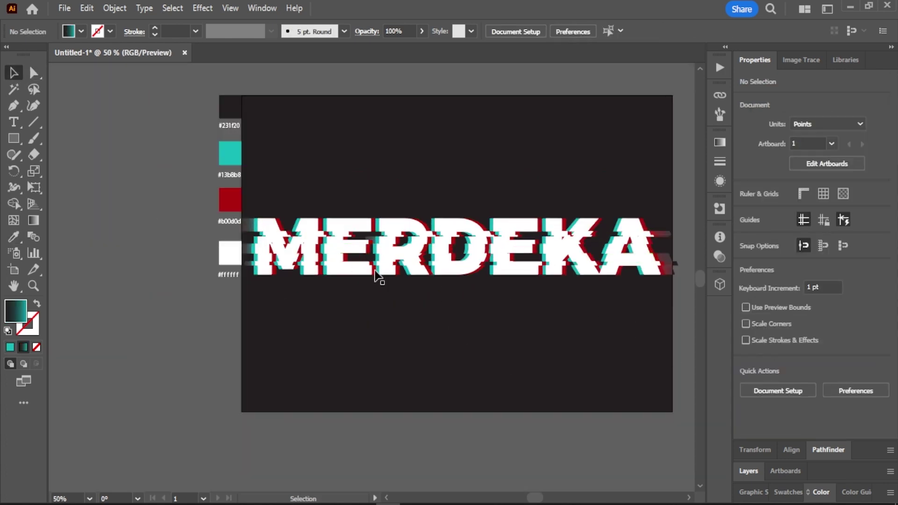
# Select all the MERDEKA glitch pieces together and drag the artwork into position.
pyautogui.scroll(-1, 262, 247)
pyautogui.scroll(2, 597, 317)
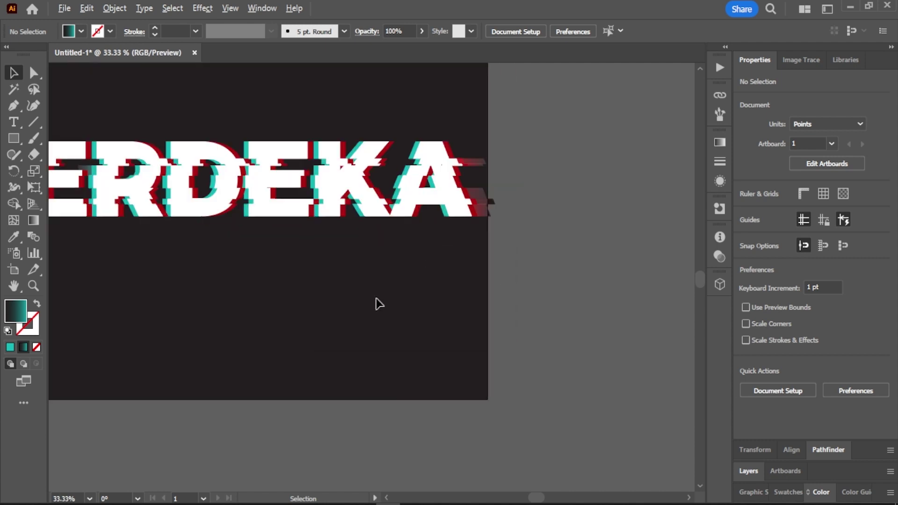
pyautogui.moveTo(377, 305)
pyautogui.mouseDown()
pyautogui.moveTo(447, 368)
pyautogui.moveTo(407, 362)
pyautogui.mouseUp()
pyautogui.scroll(-1, 407, 333)
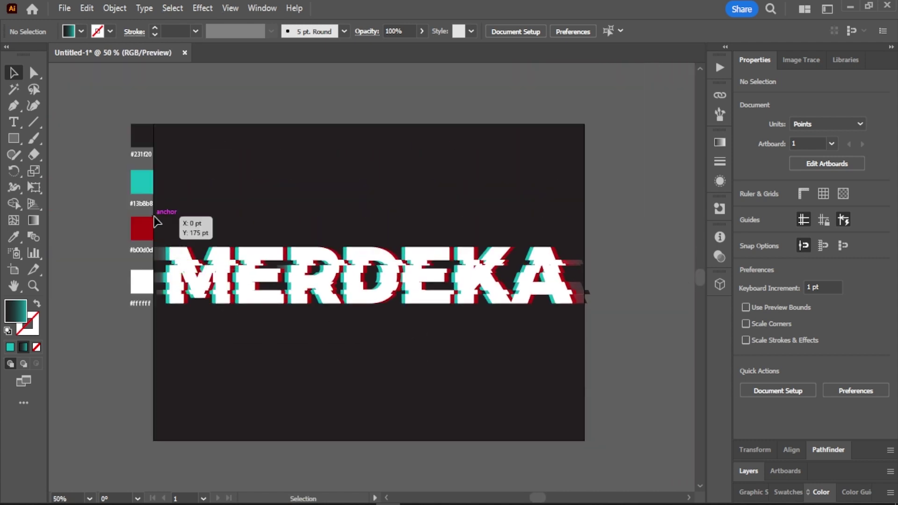
pyautogui.moveTo(142, 220); pyautogui.dragTo(678, 419)
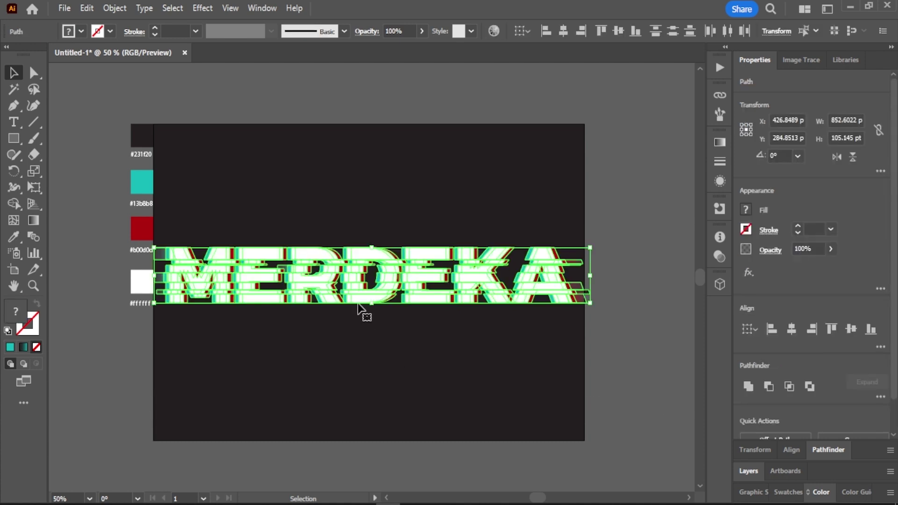
pyautogui.moveTo(361, 309); pyautogui.dragTo(411, 484)
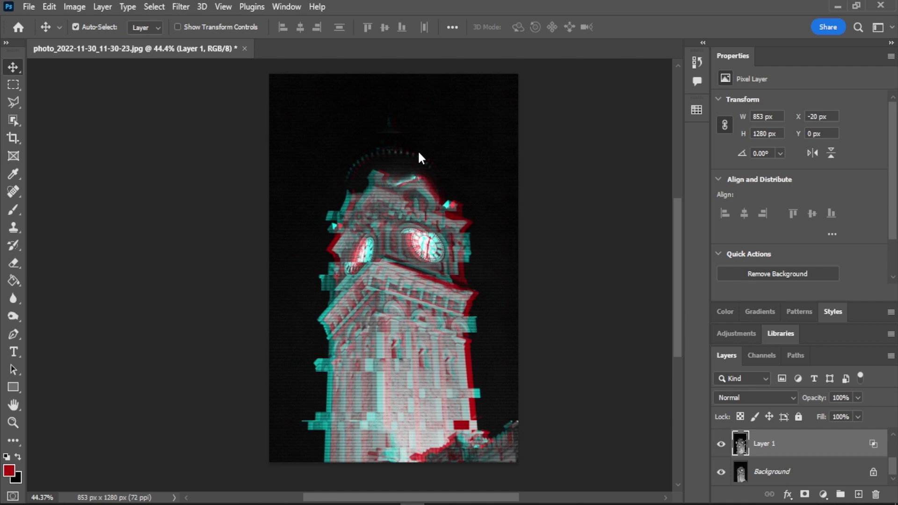
# Paste MERDEKA as a Vector Smart Object and nudge it centred above the tower.
pyautogui.hotkey('ctrl', 'v')
pyautogui.press('Return')
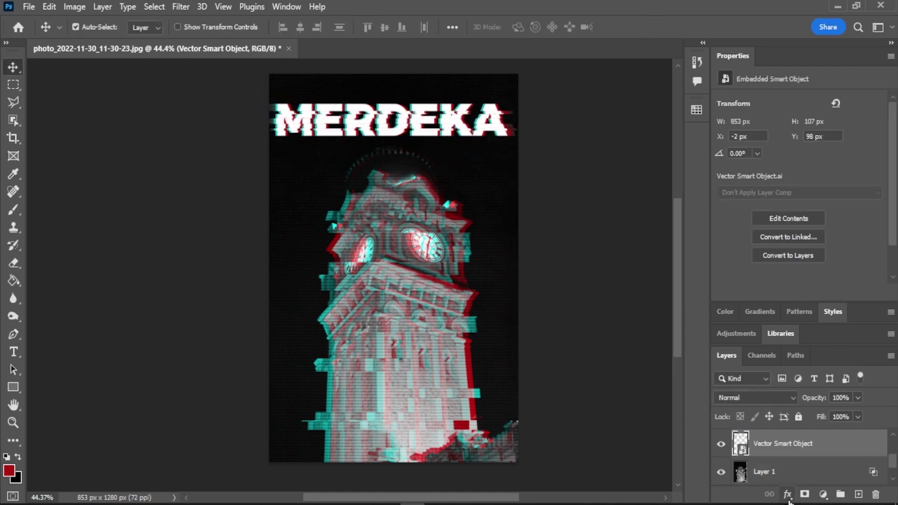
pyautogui.hotkey('shift', 'Right')
pyautogui.hotkey('shift', 'Right')
pyautogui.hotkey('shift', 'Right')
pyautogui.press('Down')
pyautogui.press('Down')
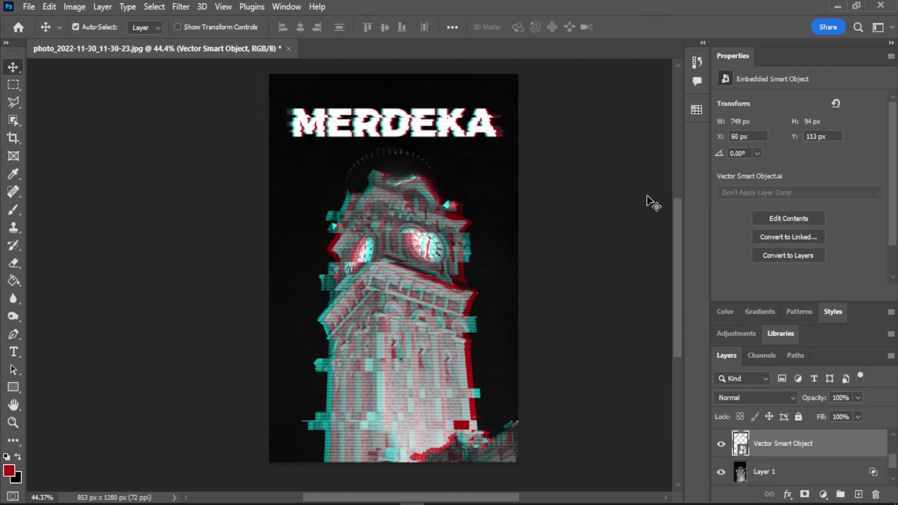
pyautogui.click(569, 216)
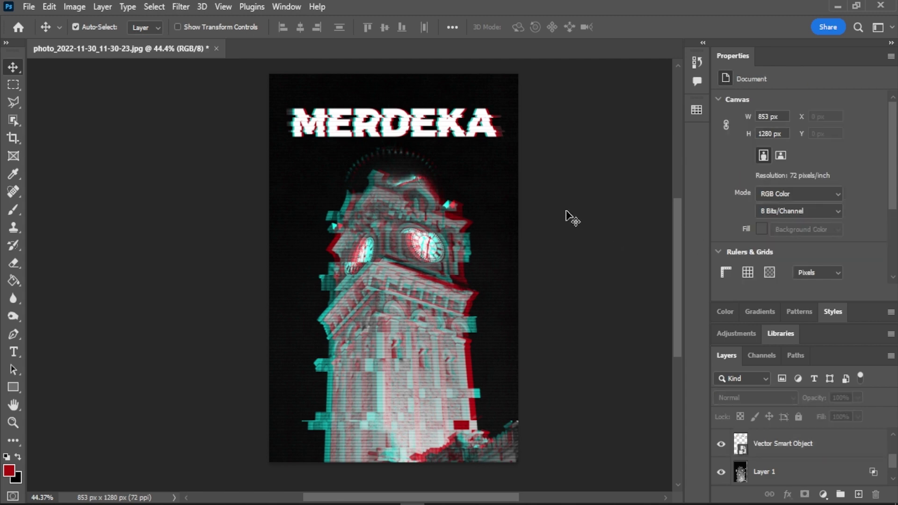